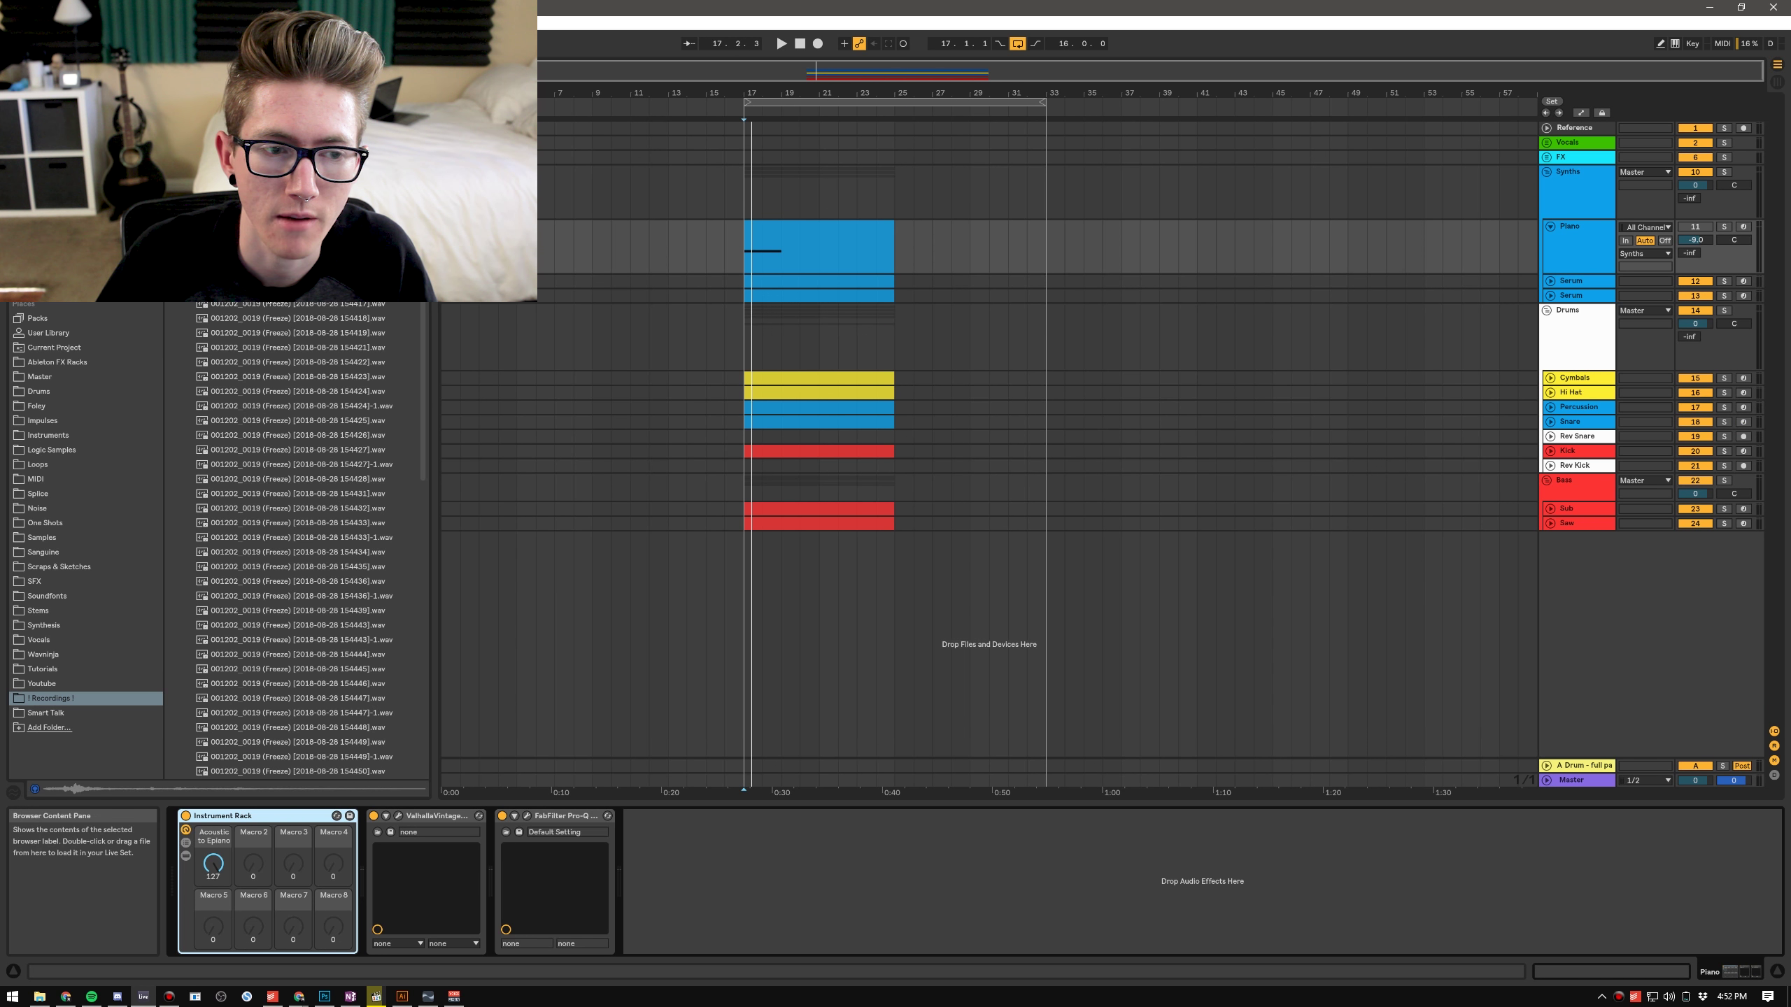
# Step: Solo the Piano track and play it while adjusting the narrow boost in its FabFilter Pro-Q 2
pyautogui.hotkey('ctrl', 'f')
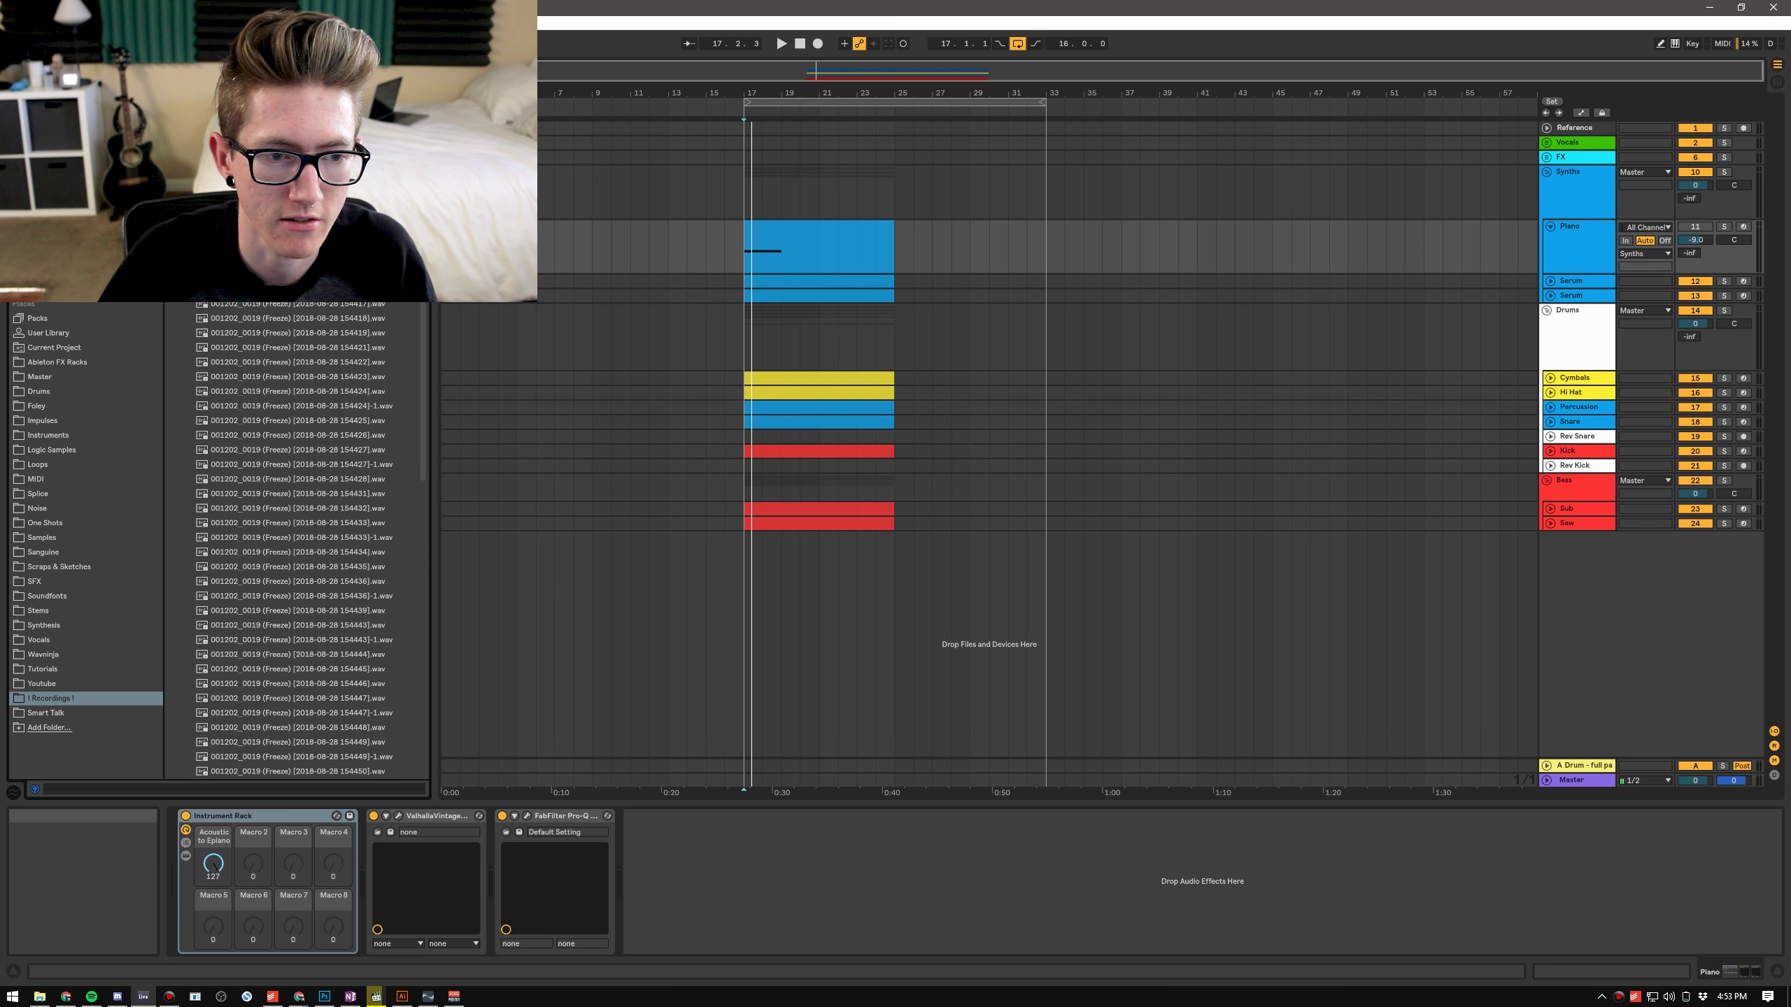
pyautogui.scroll(-3, 301, 451)
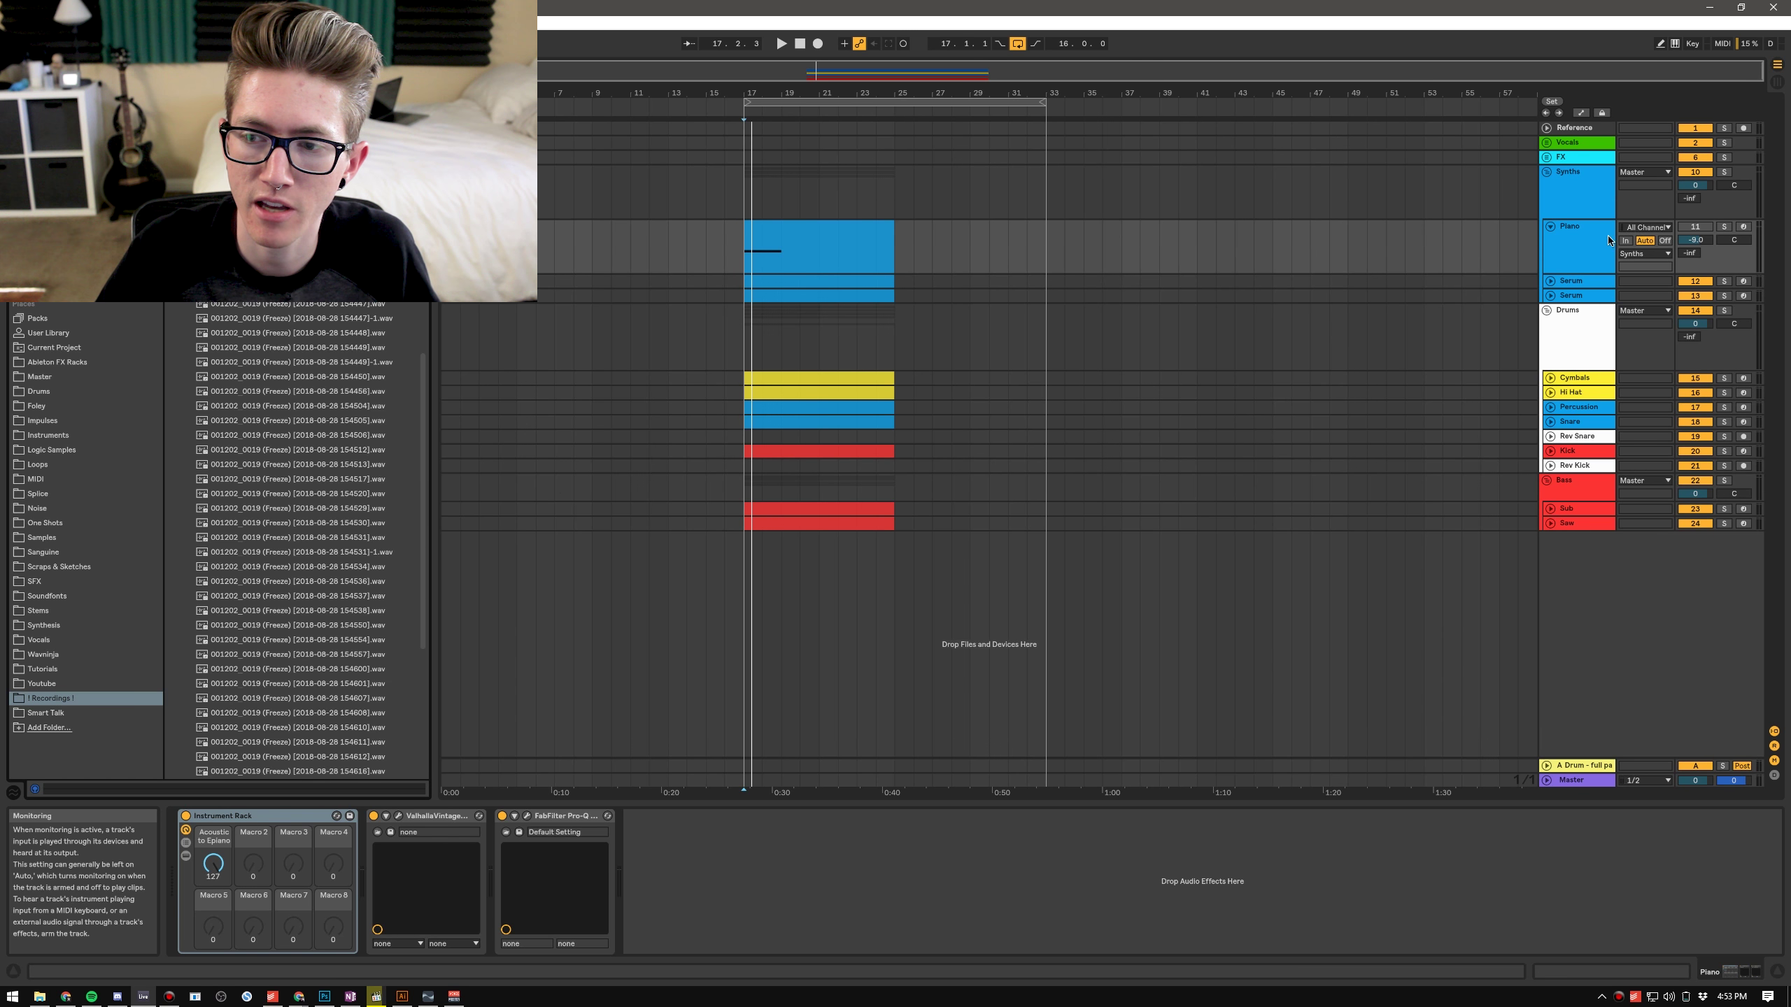
pyautogui.click(1725, 229)
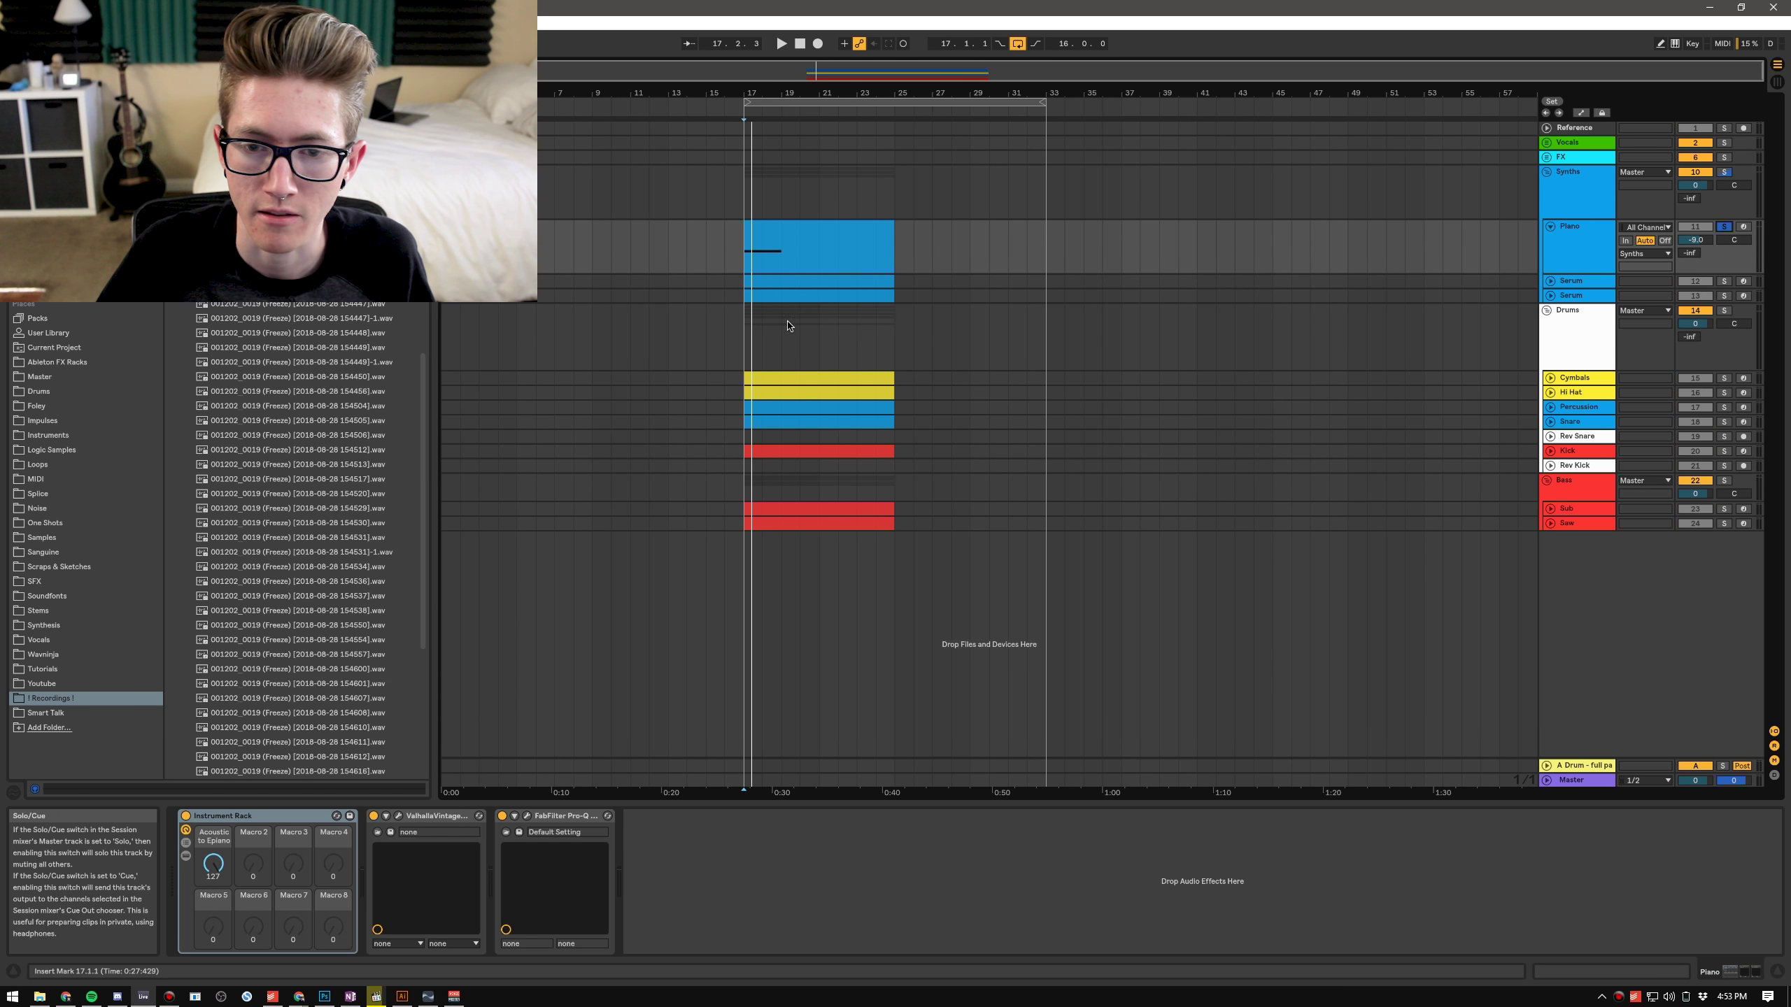
pyautogui.click(526, 815)
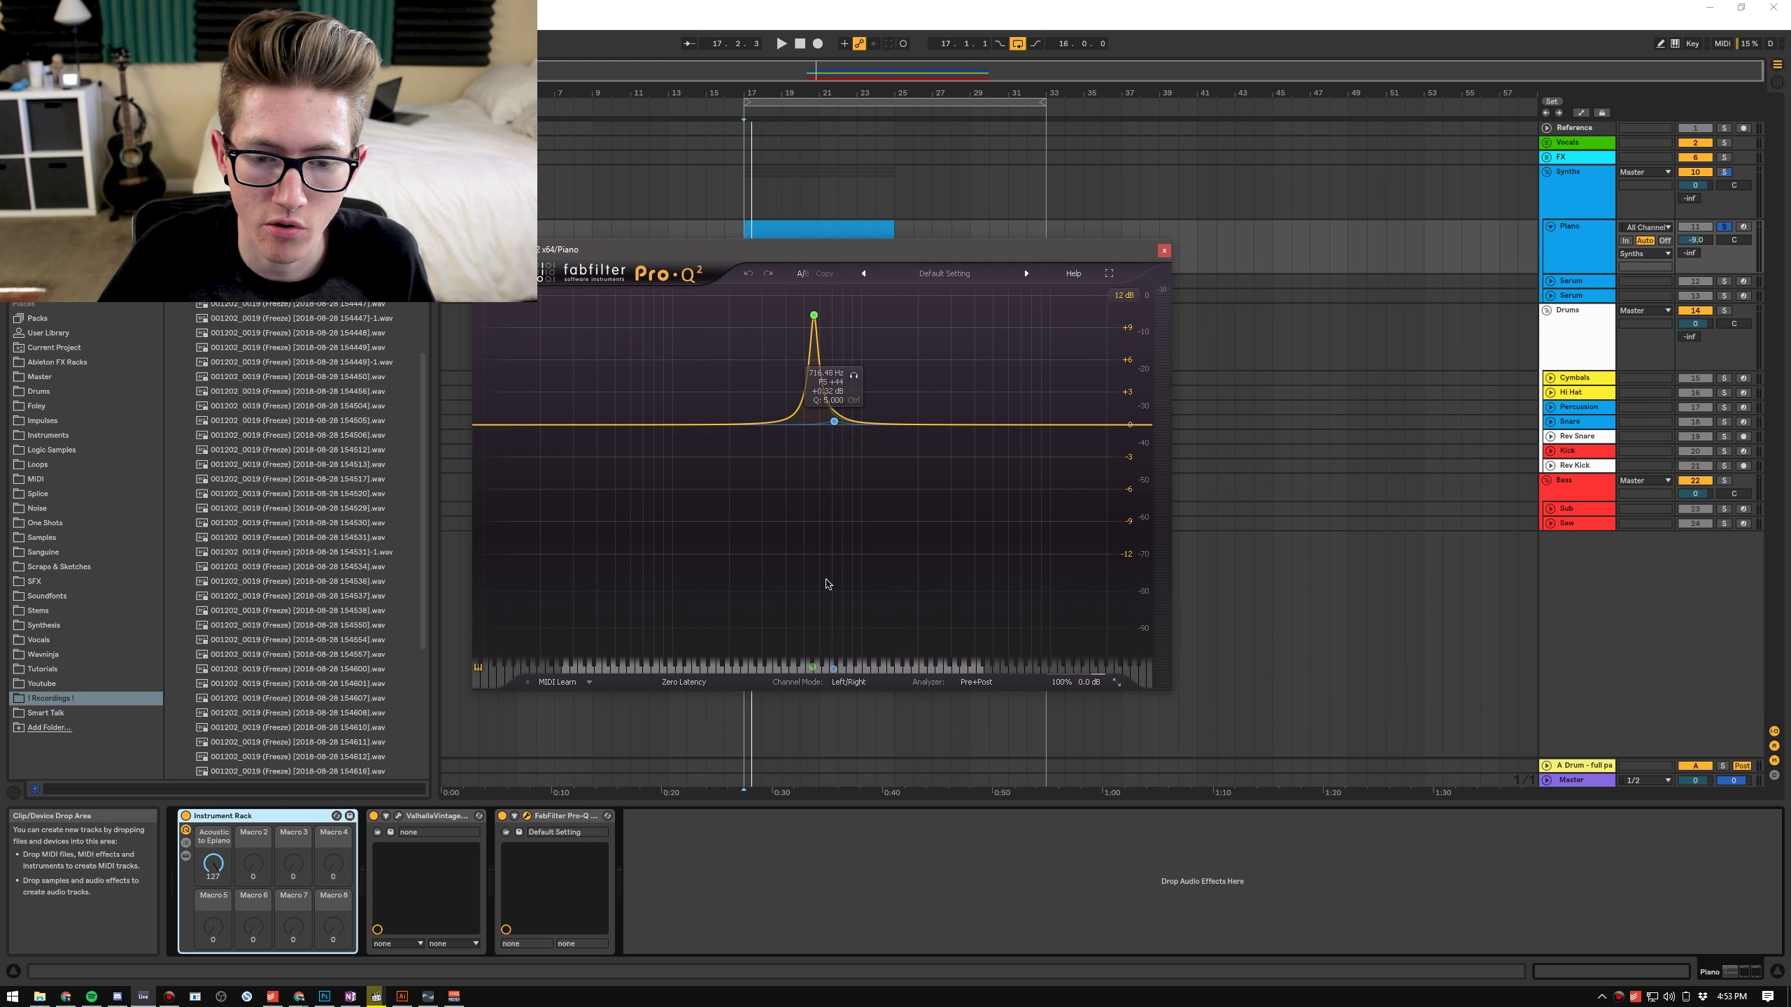
pyautogui.press('space')
pyautogui.moveTo(813, 316); pyautogui.dragTo(809, 316)
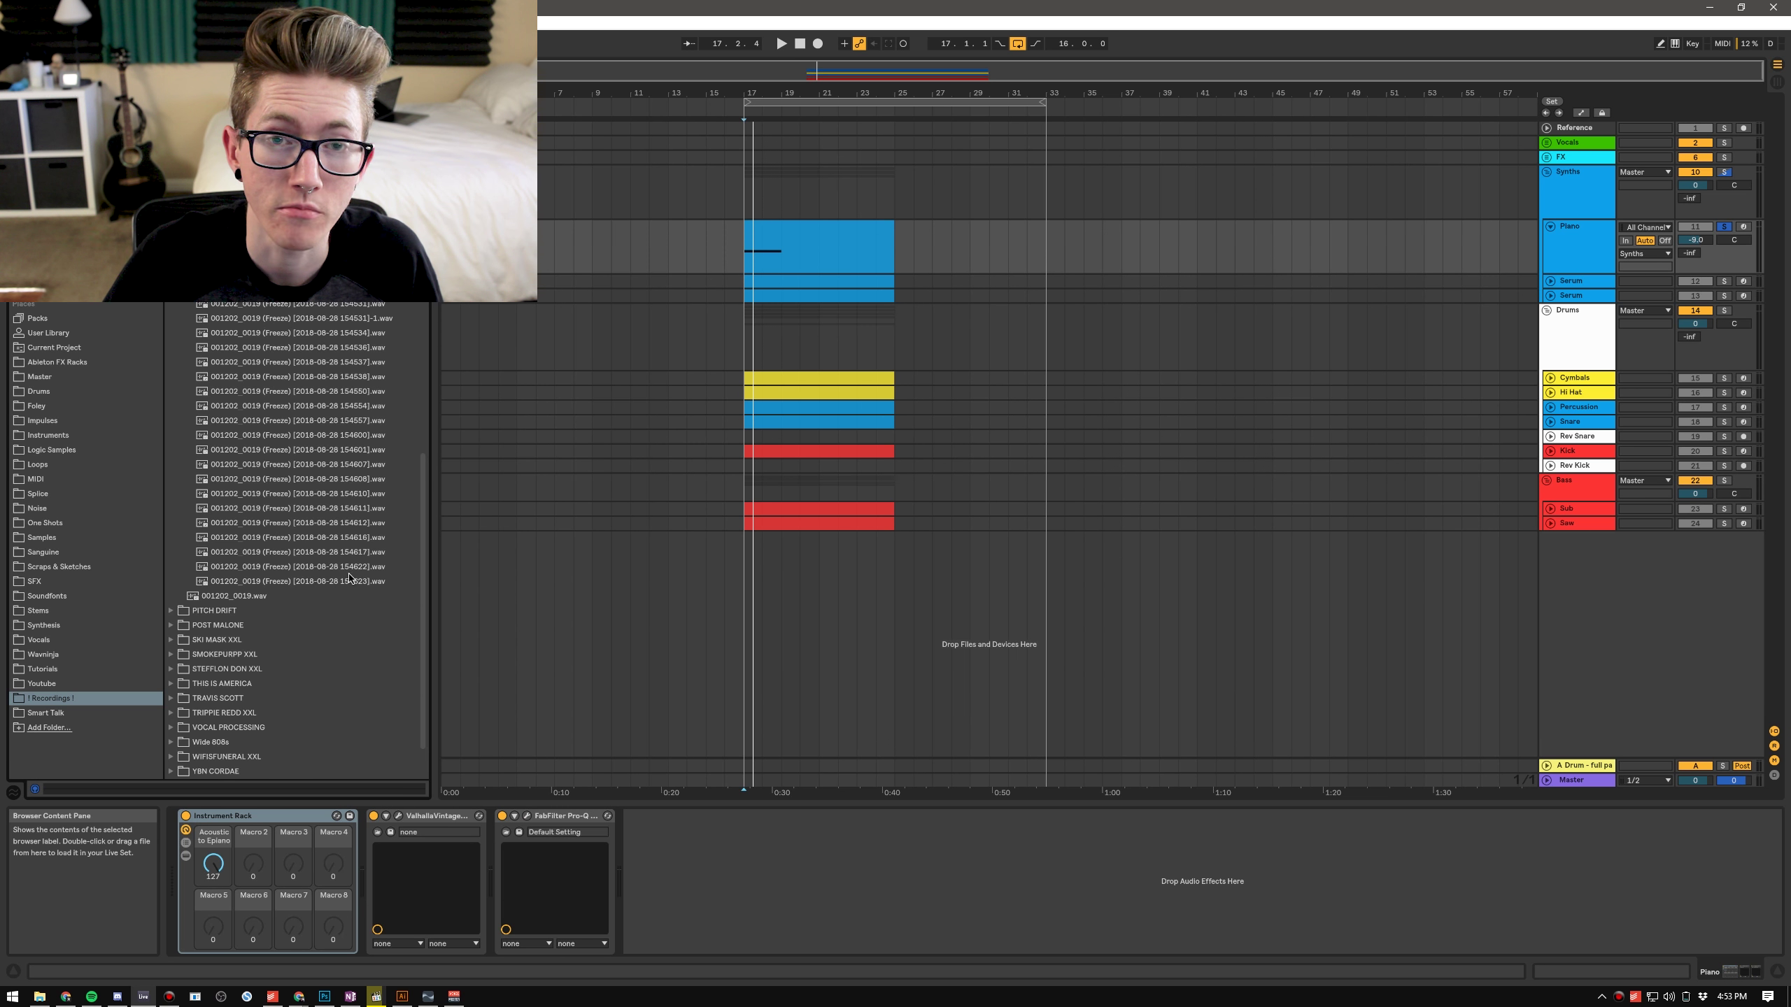
pyautogui.click(325, 582)
pyautogui.scroll(4, 310, 536)
pyautogui.click(308, 482)
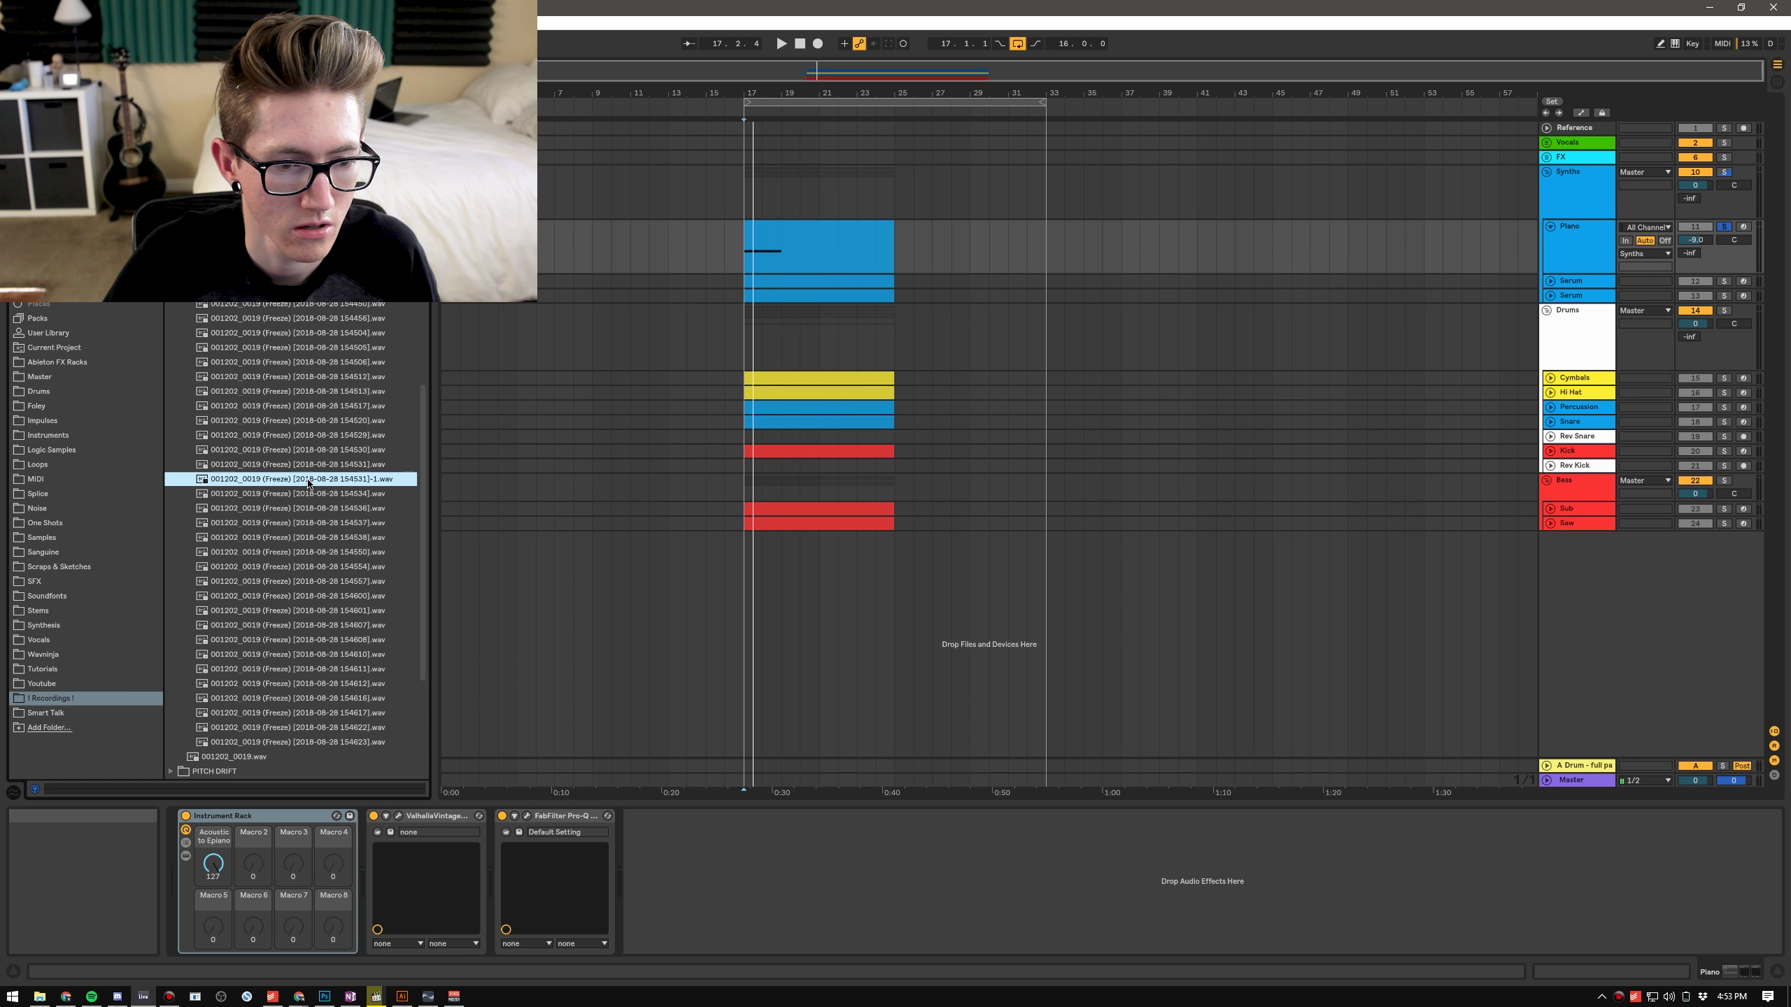
pyautogui.press('Up')
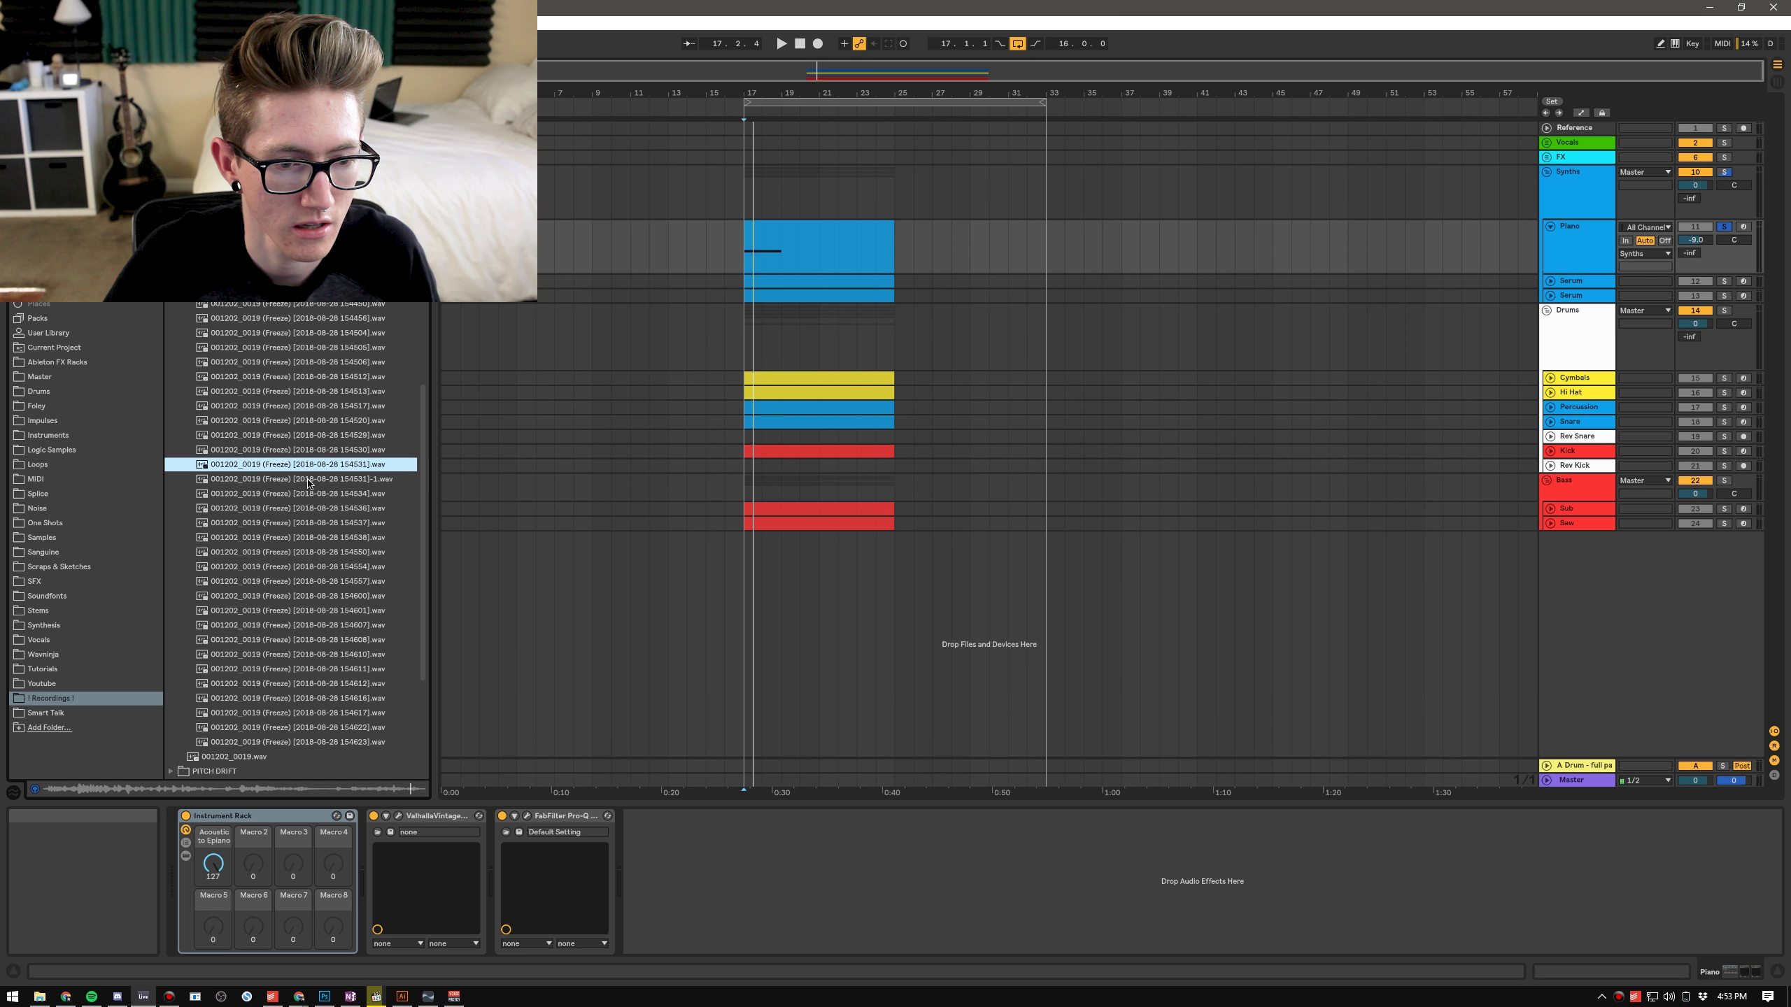
pyautogui.press('Down')
pyautogui.moveTo(308, 479); pyautogui.dragTo(783, 567)
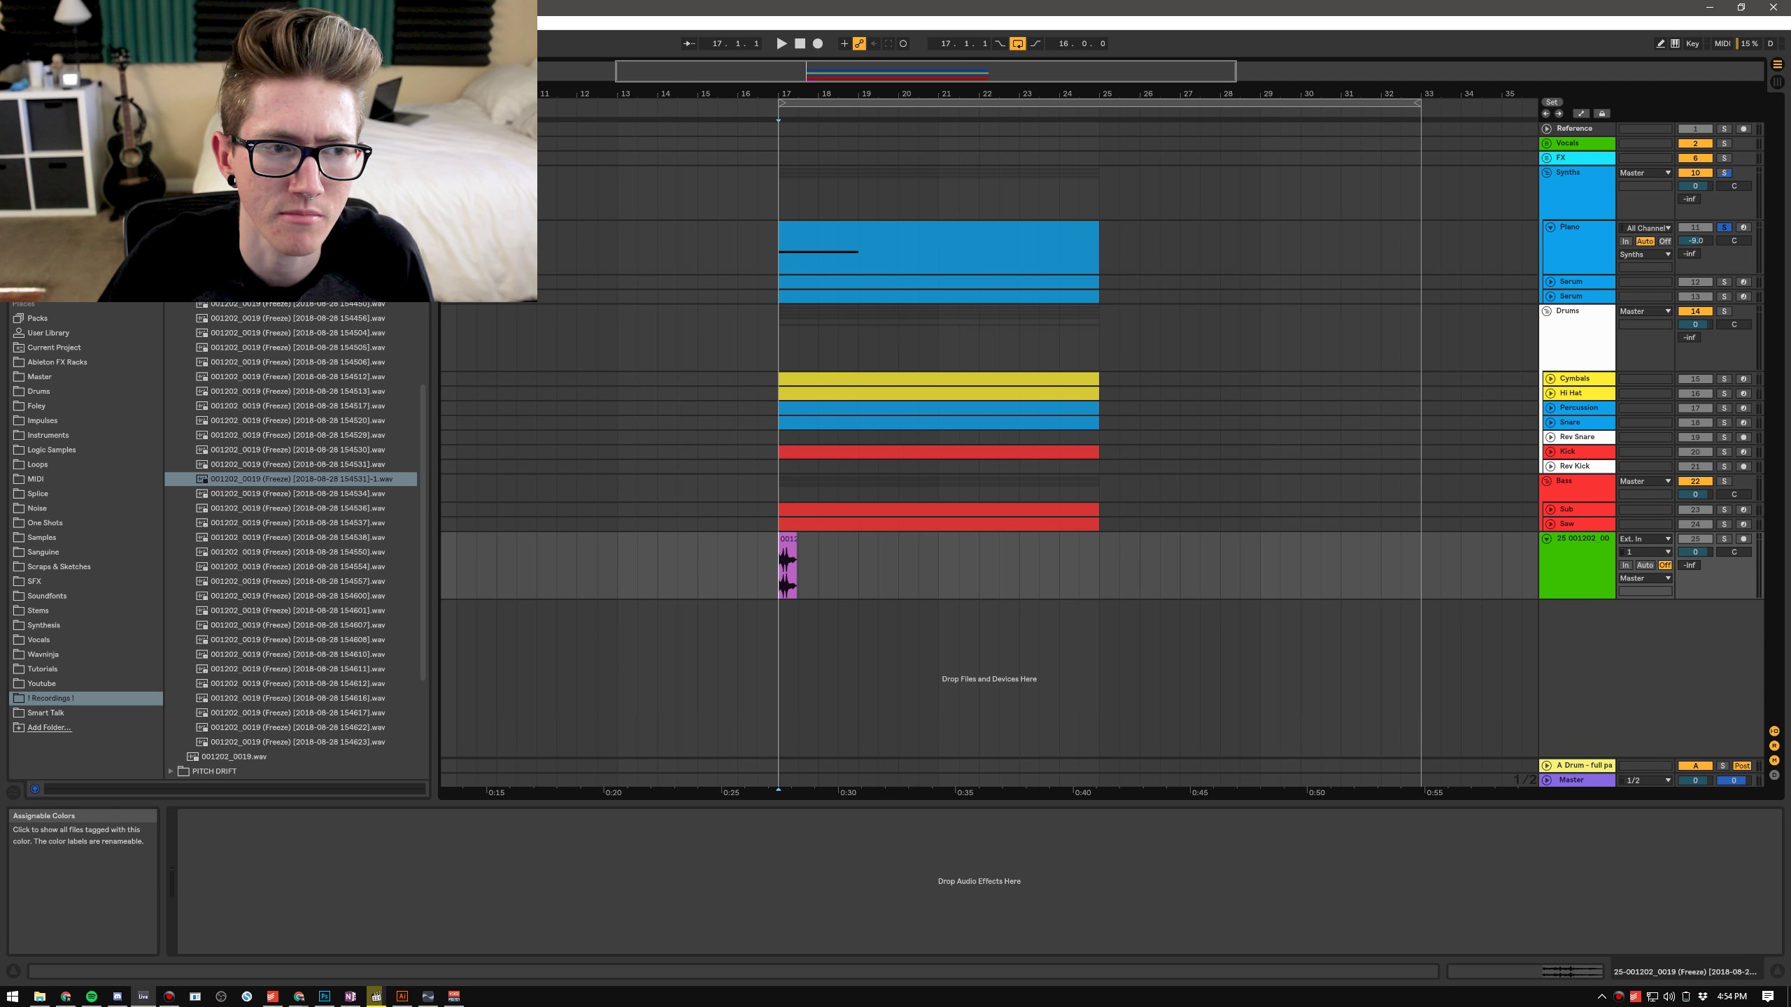
# Step: Add the kHs Resonator plug-in to the new audio track and move its window over the arrangement
pyautogui.click(42, 123)
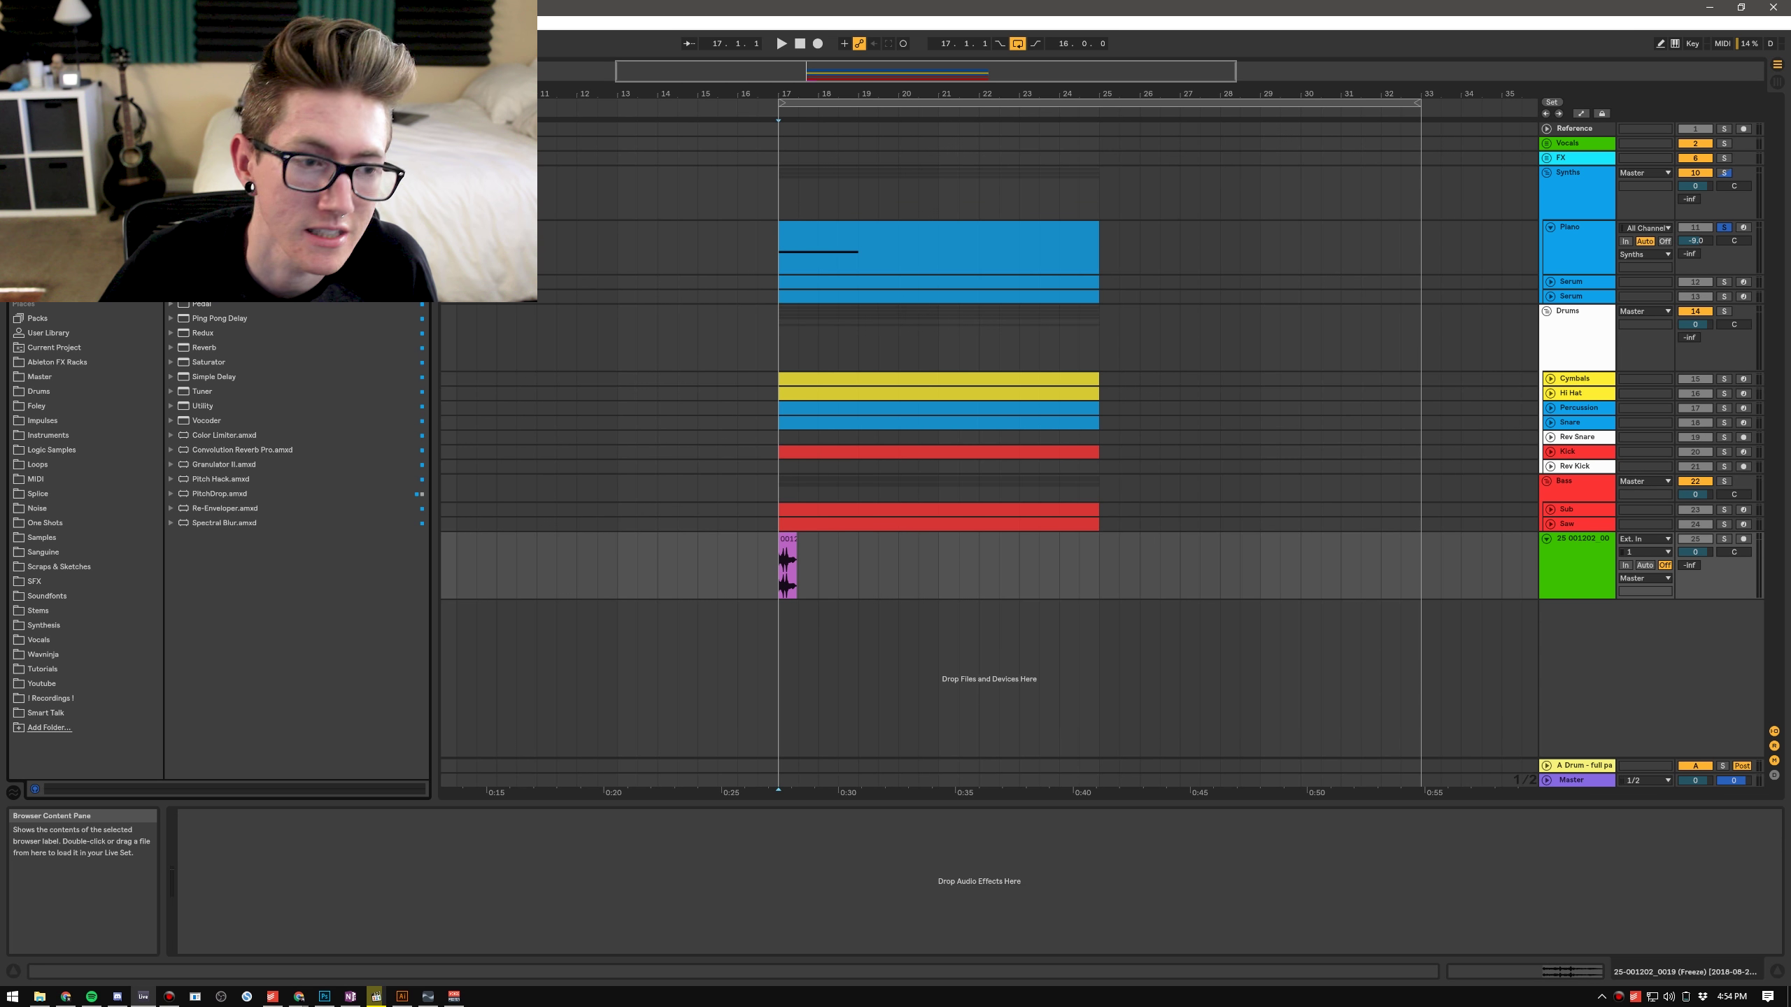
pyautogui.click(39, 251)
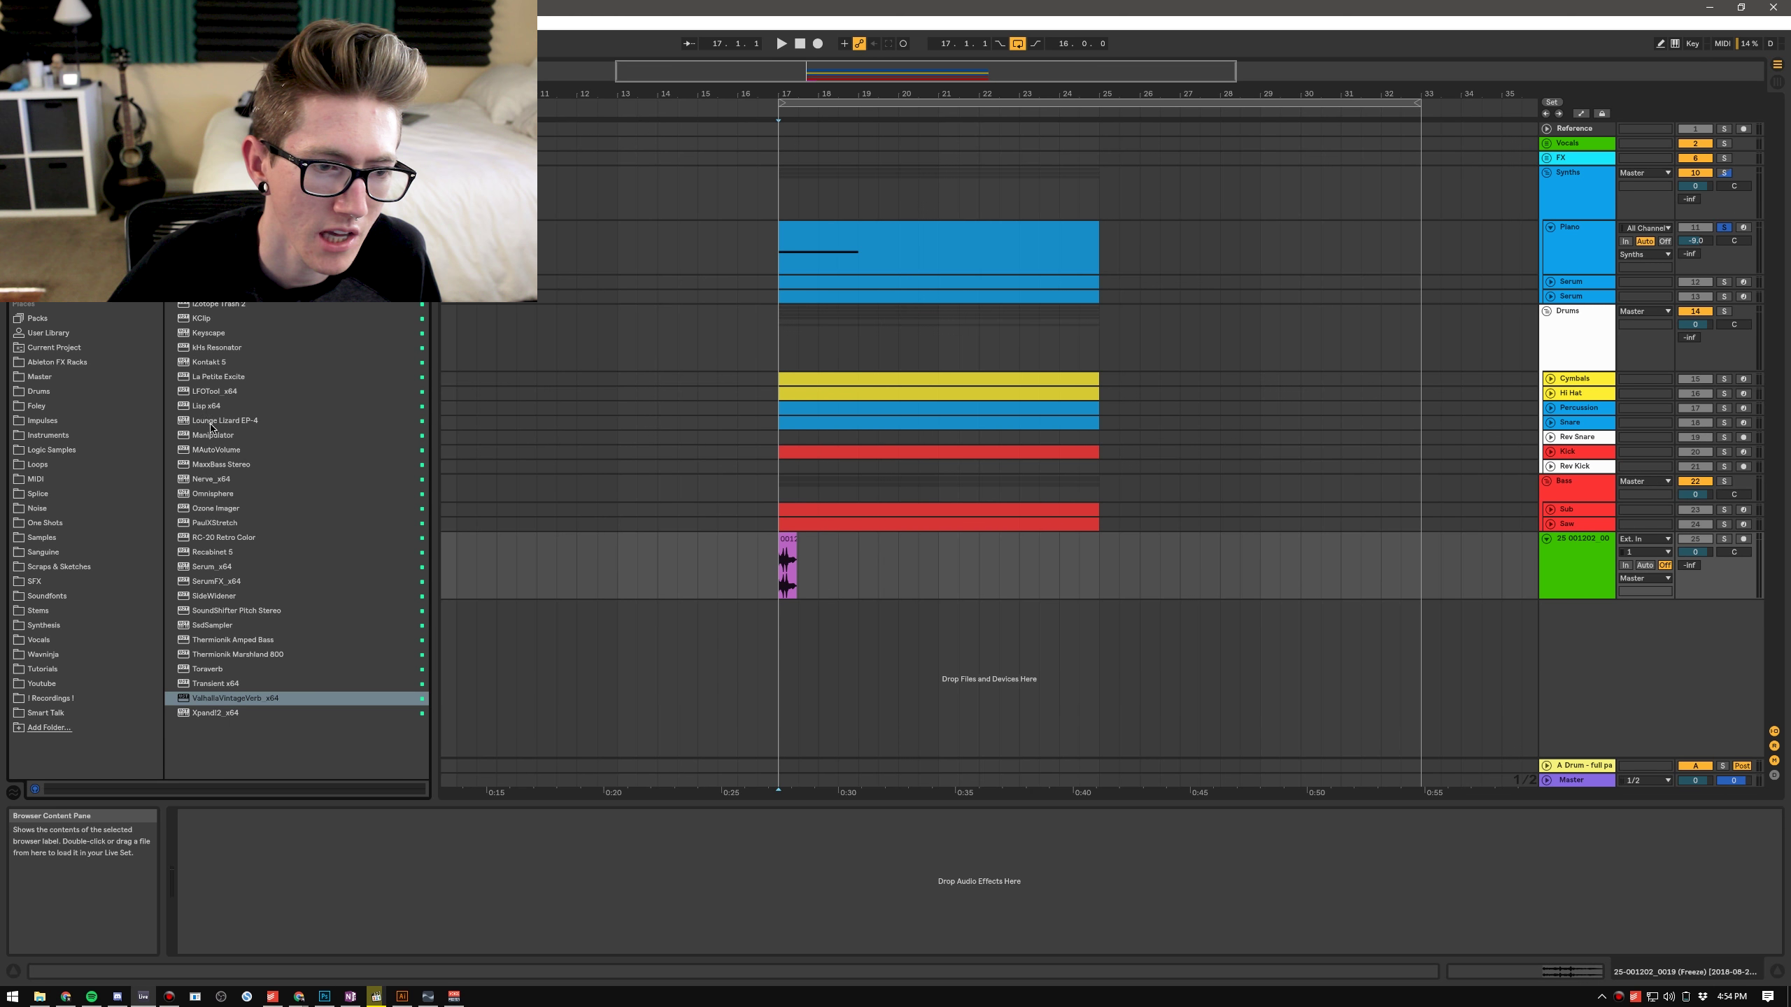
pyautogui.doubleClick(217, 347)
pyautogui.moveTo(1080, 252); pyautogui.dragTo(852, 237)
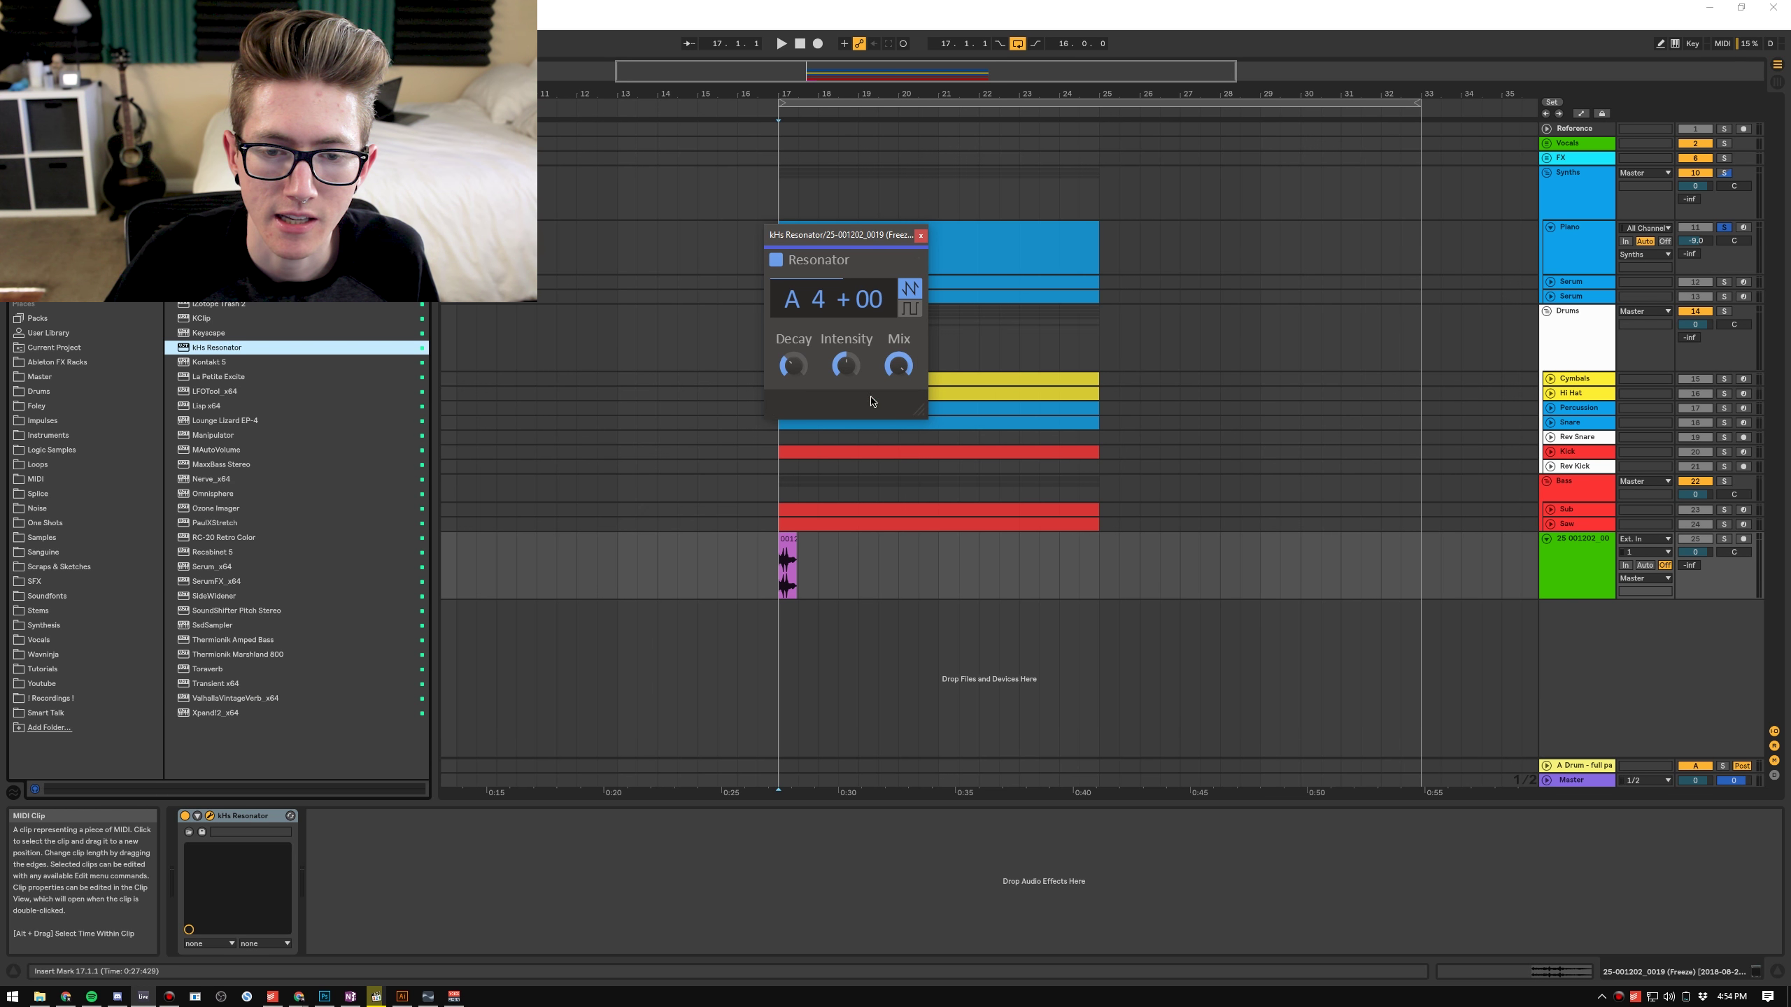
# Step: Solo the new audio track and audition its clip through the Resonator from several playback positions
pyautogui.click(1722, 538)
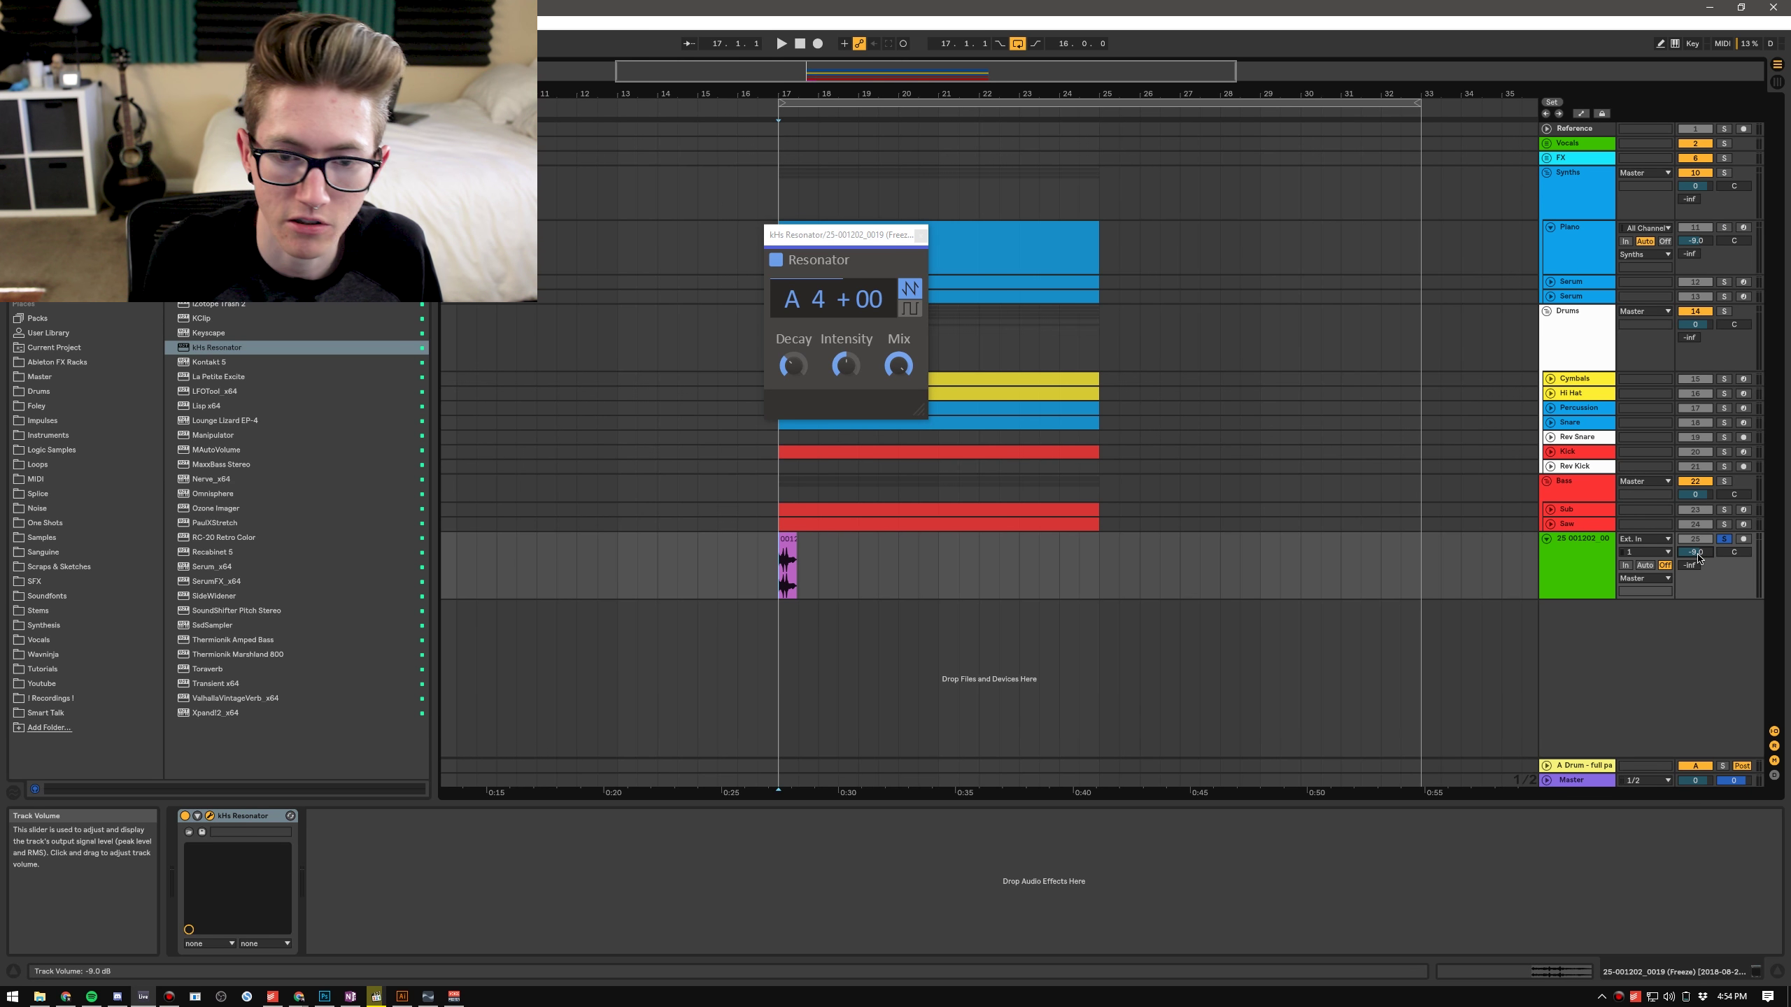
pyautogui.press('space')
pyautogui.moveTo(750, 93)
pyautogui.mouseDown()
pyautogui.moveTo(750, 163)
pyautogui.moveTo(555, 233)
pyautogui.mouseUp()
pyautogui.click(769, 593)
pyautogui.press('space')
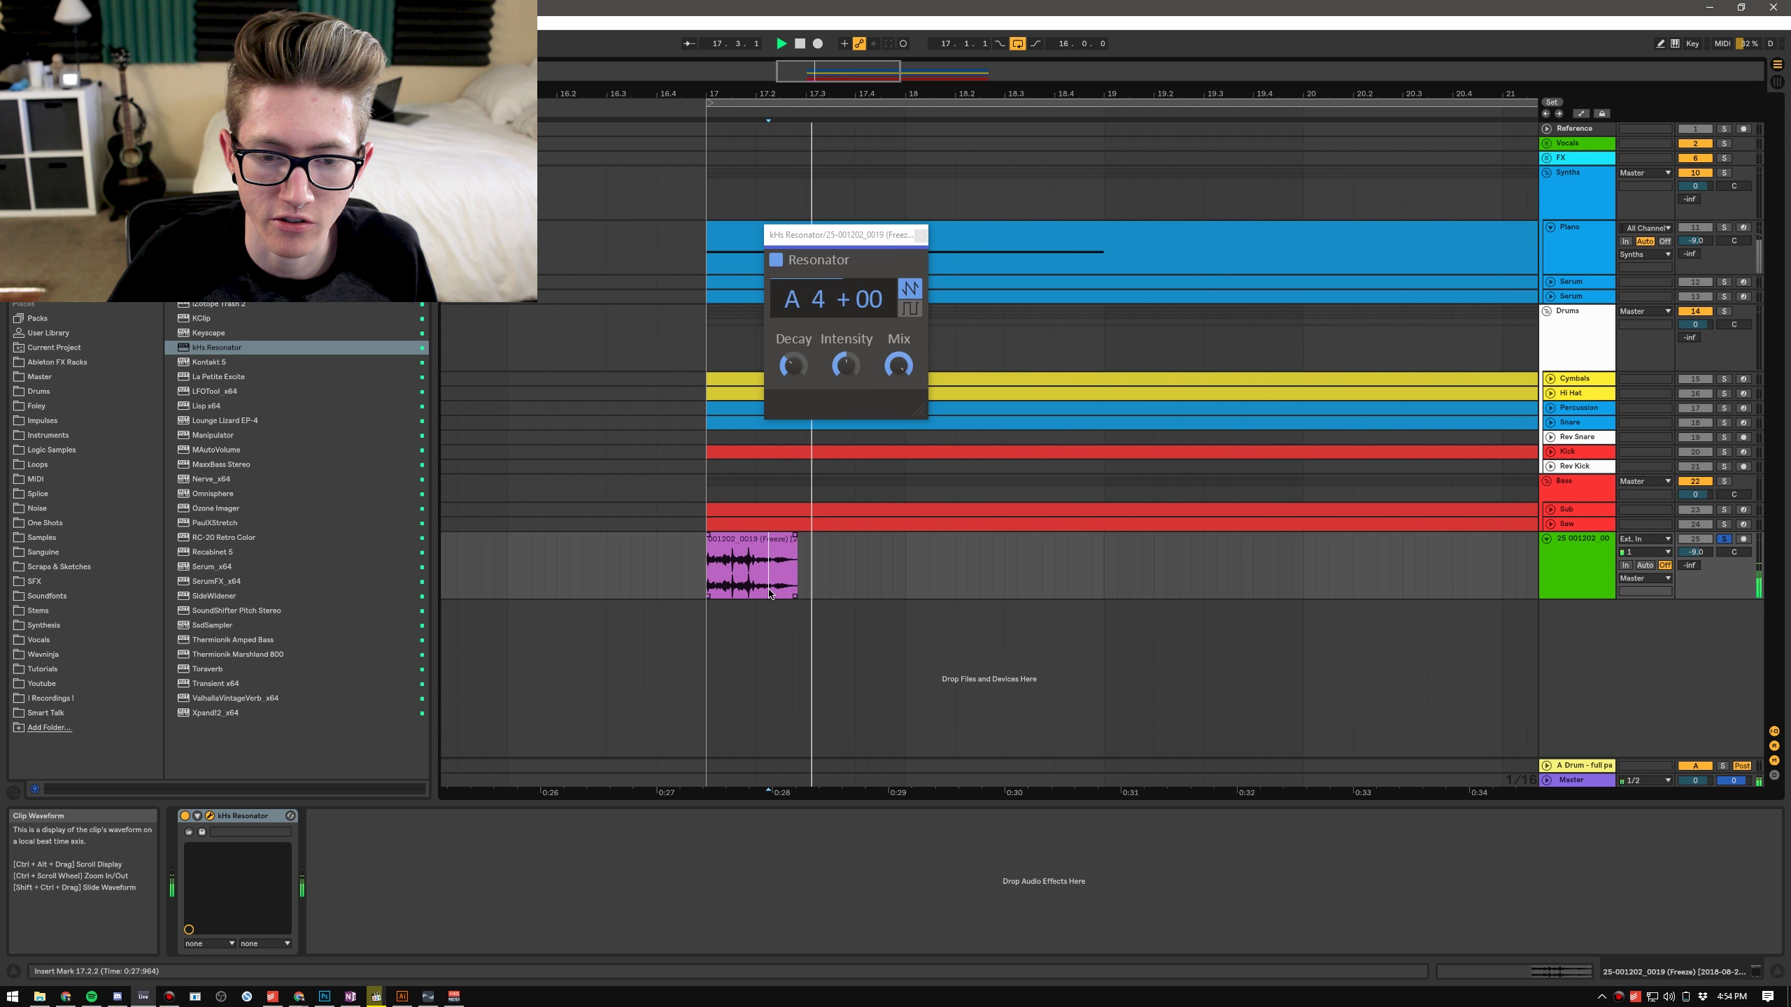
pyautogui.press('space')
pyautogui.press('space')
pyautogui.click(708, 575)
pyautogui.press('space')
pyautogui.press('space')
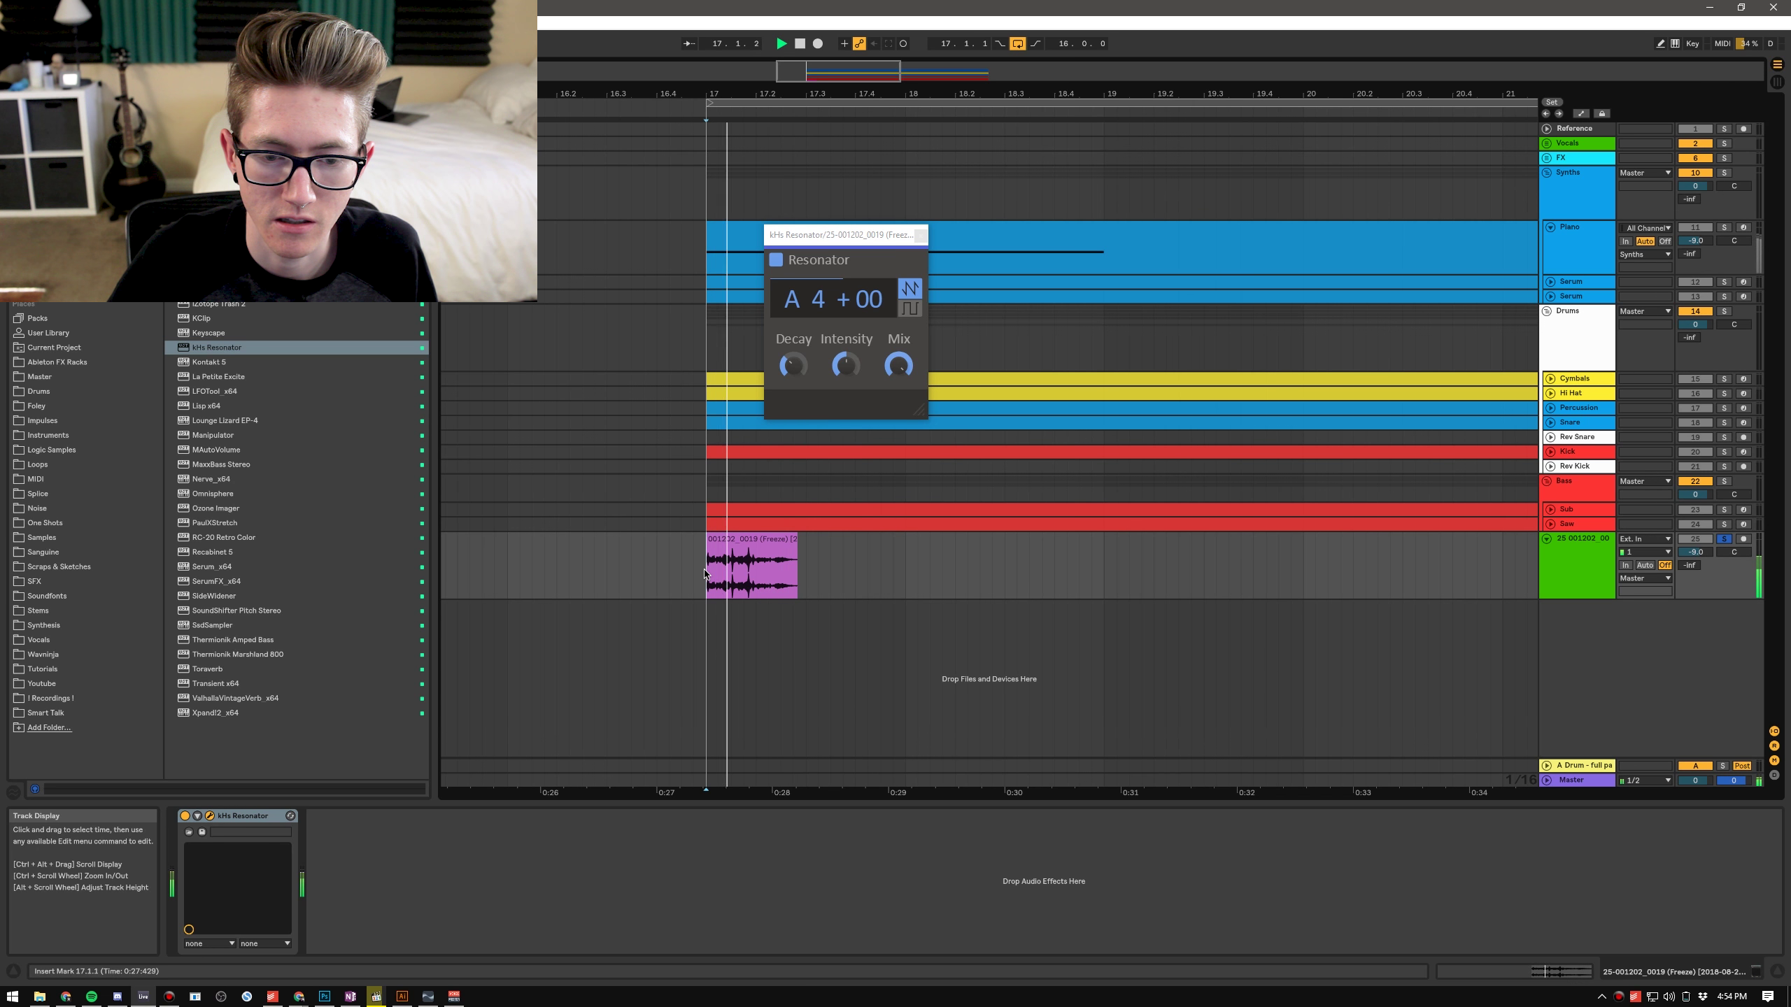
pyautogui.press('space')
pyautogui.click(756, 571)
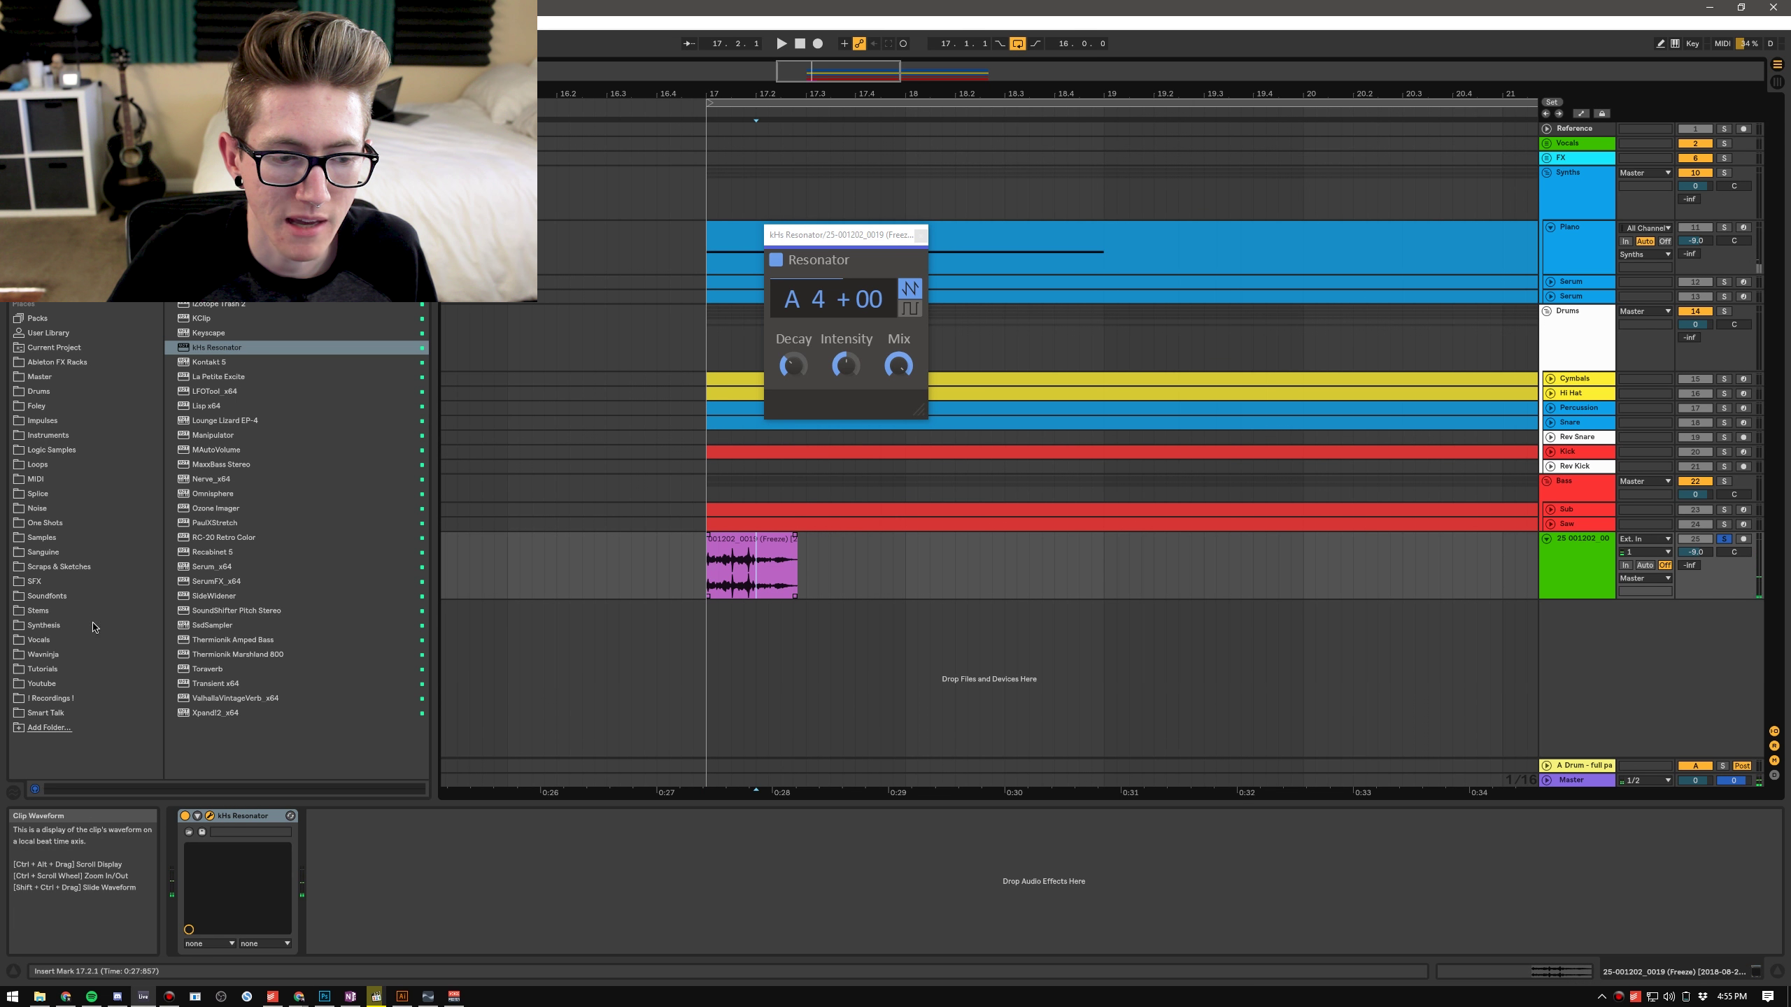
pyautogui.click(50, 656)
pyautogui.click(48, 684)
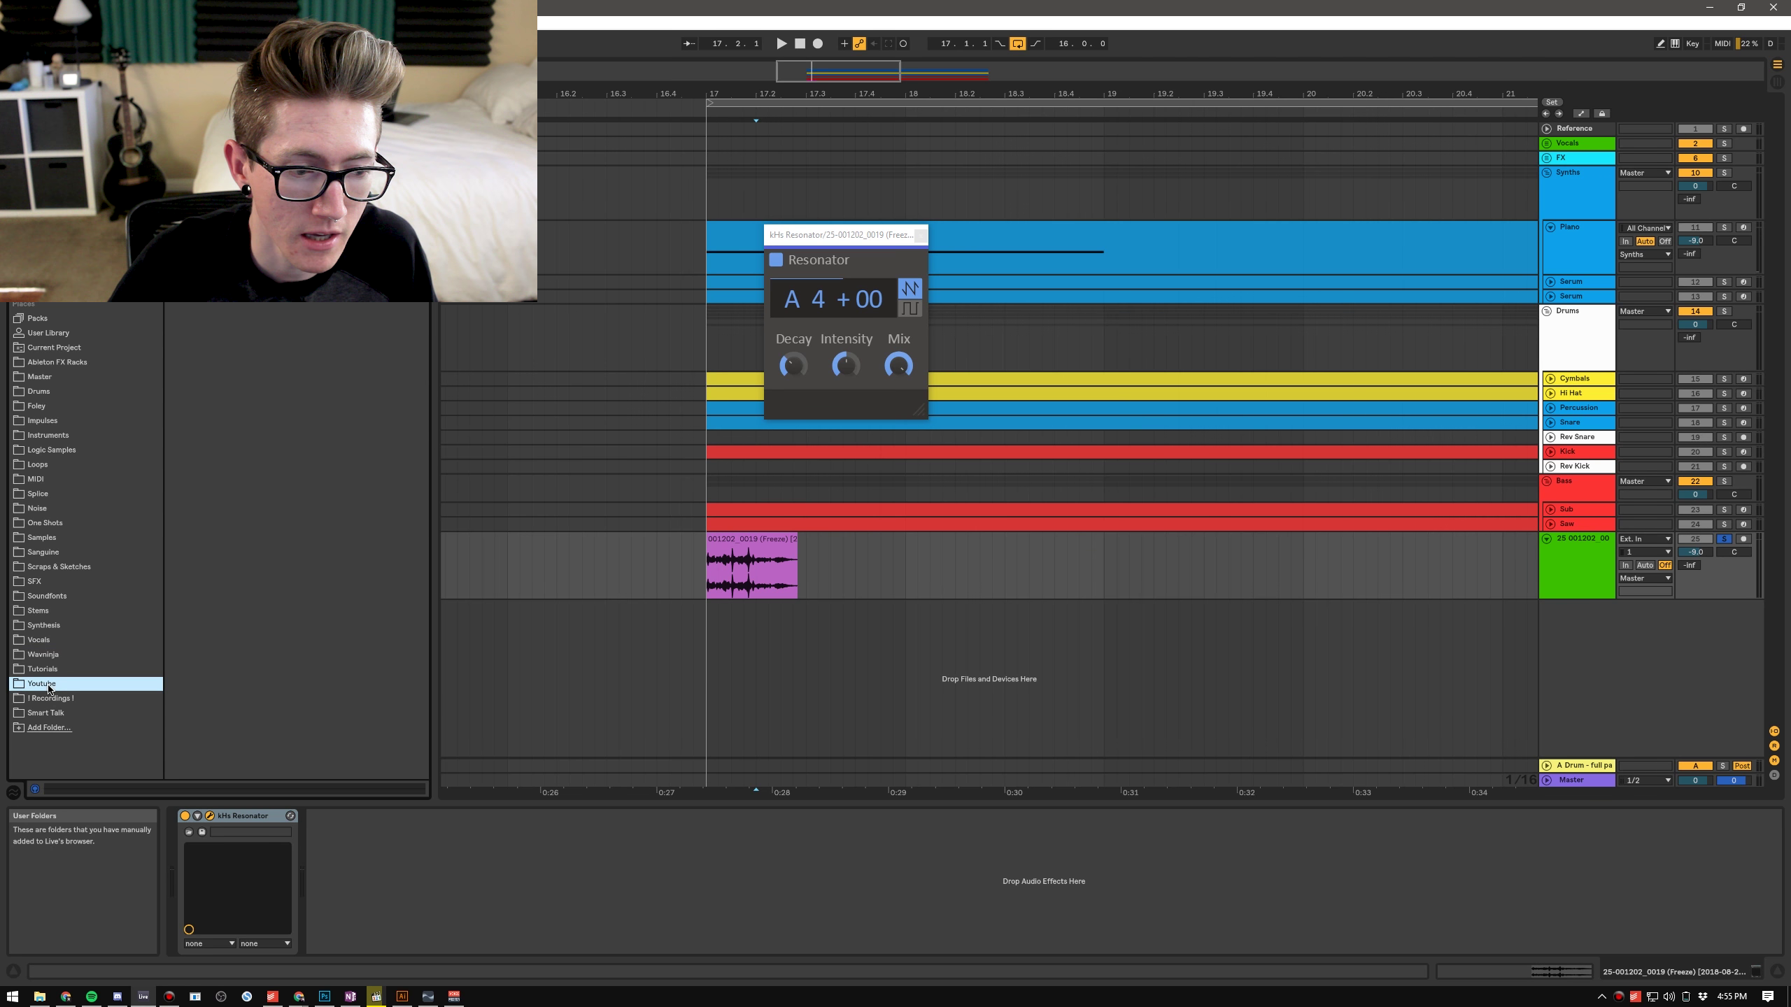
pyautogui.click(48, 698)
pyautogui.click(272, 406)
pyautogui.moveTo(272, 347); pyautogui.dragTo(788, 576)
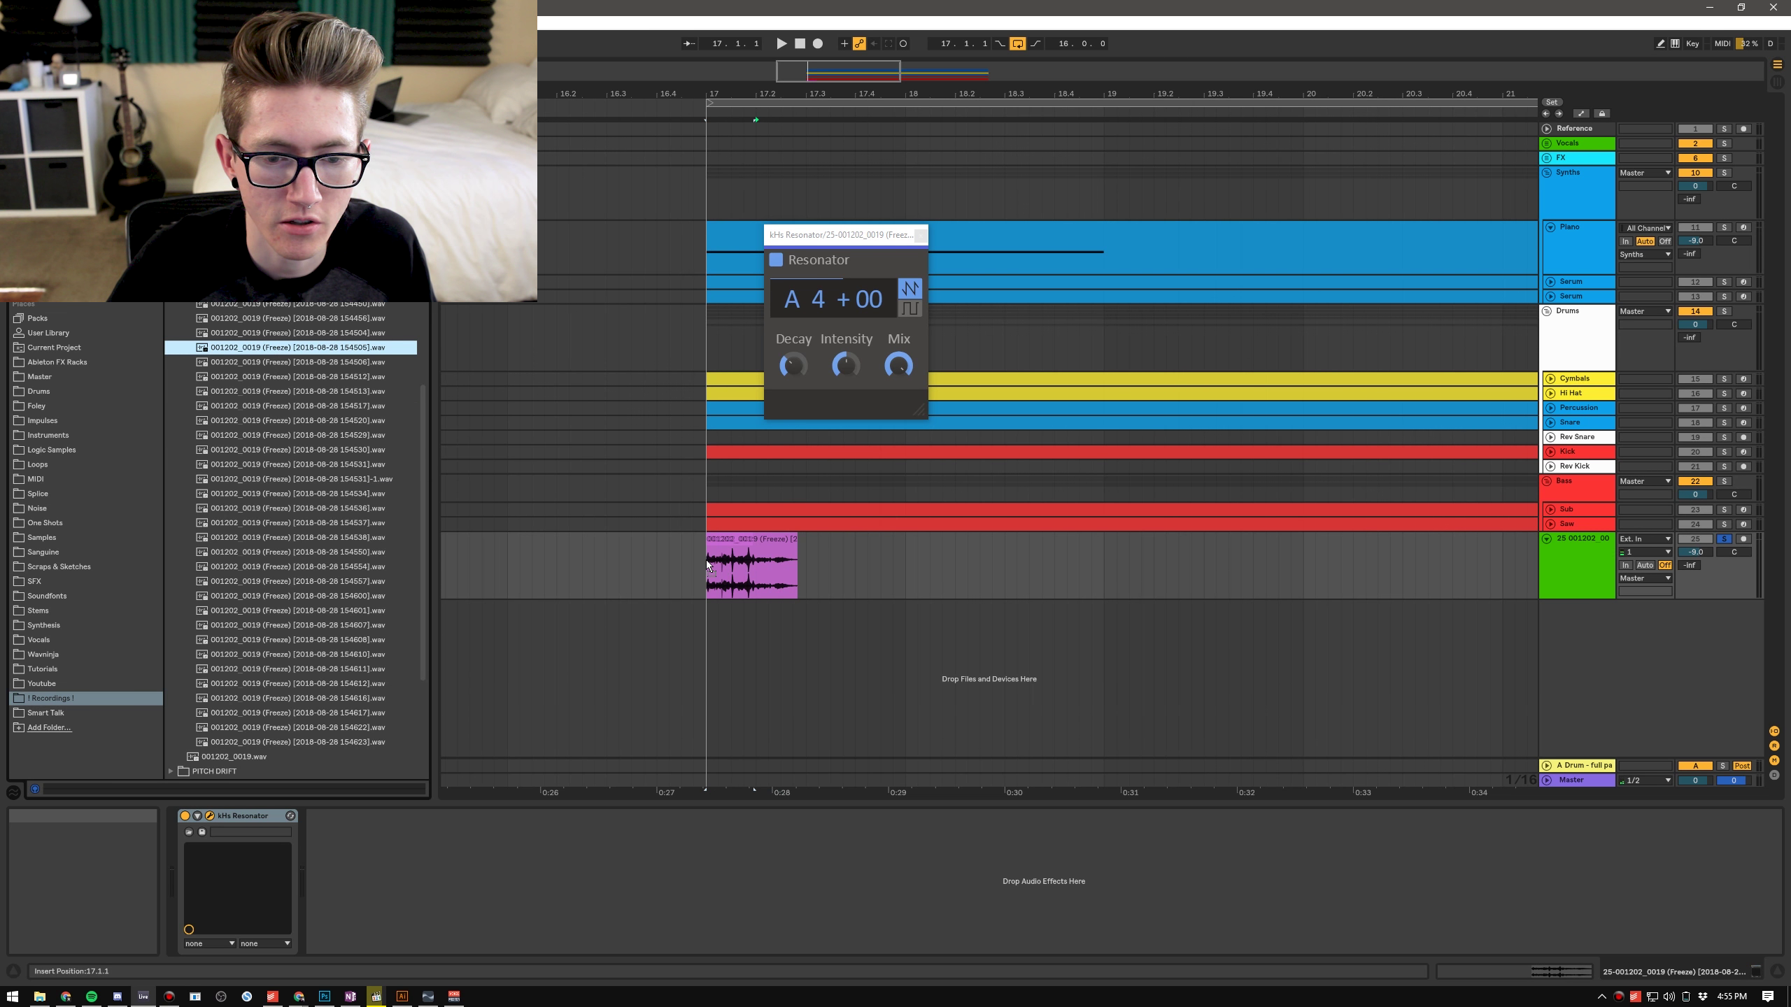
pyautogui.moveTo(868, 578); pyautogui.dragTo(710, 564)
pyautogui.press('space')
pyautogui.press('space')
pyautogui.press('space')
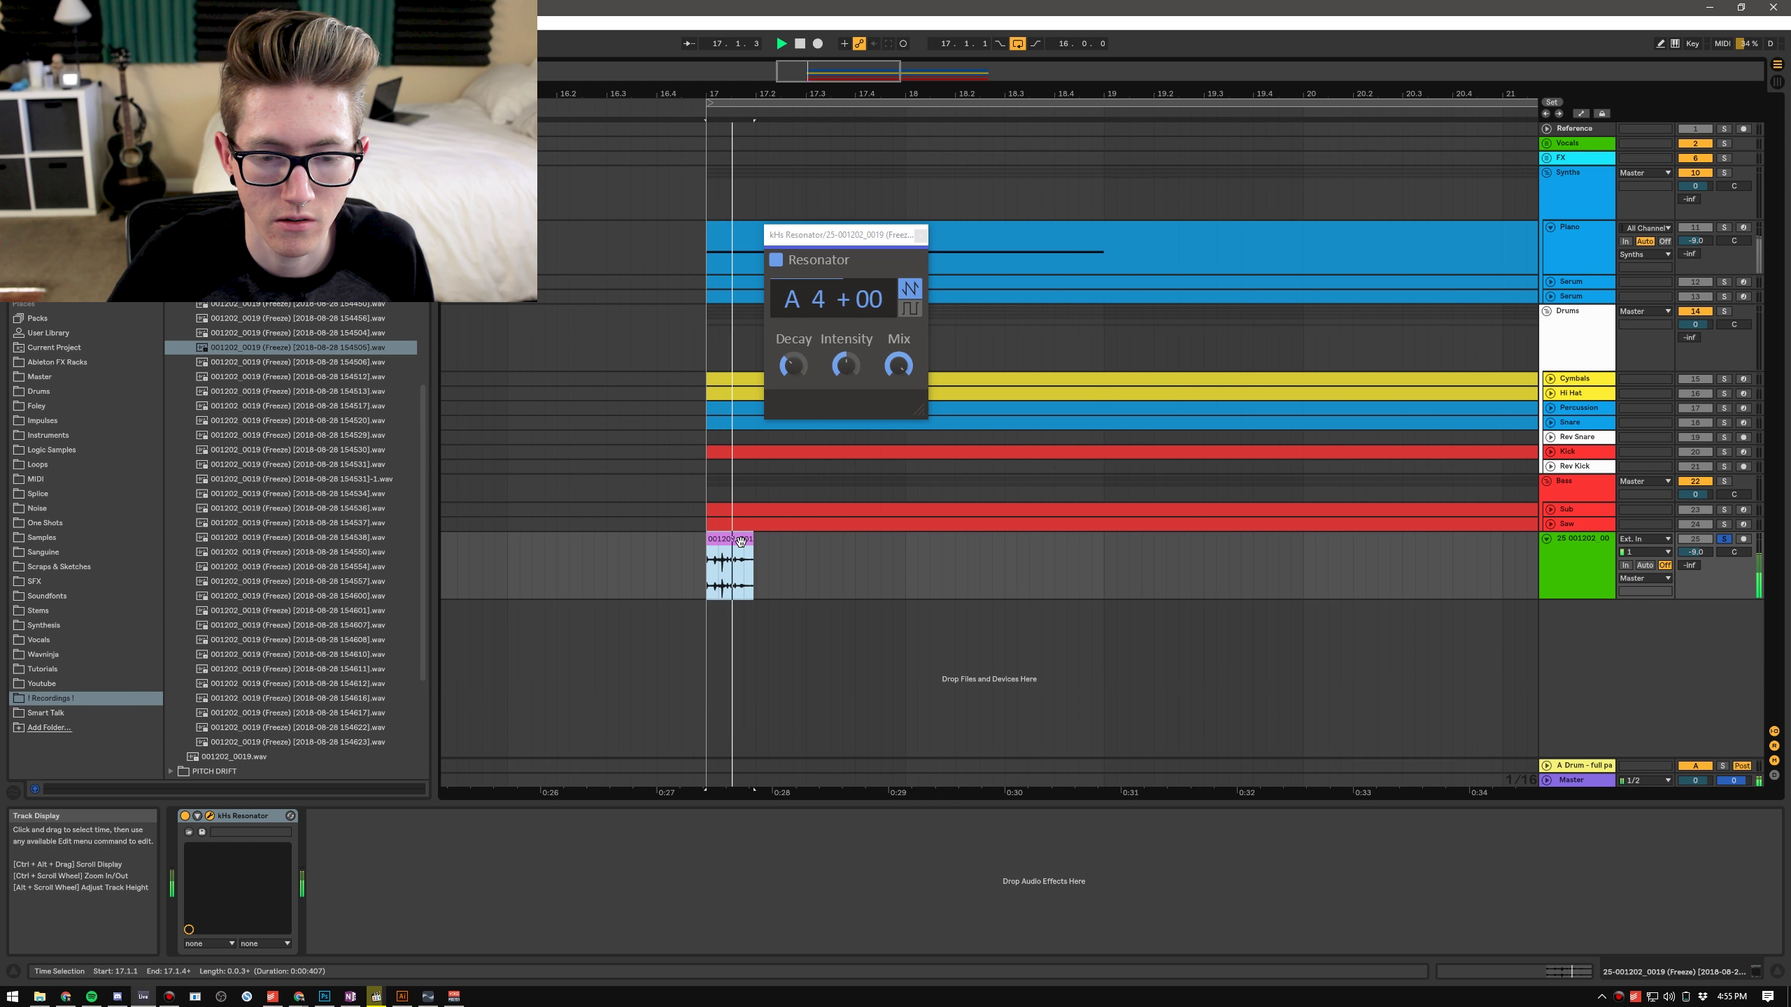
# Step: Shorten the recording clip at 17.1.1 to about 0.19 seconds with a fade-out, and hide the clip details
pyautogui.doubleClick(723, 552)
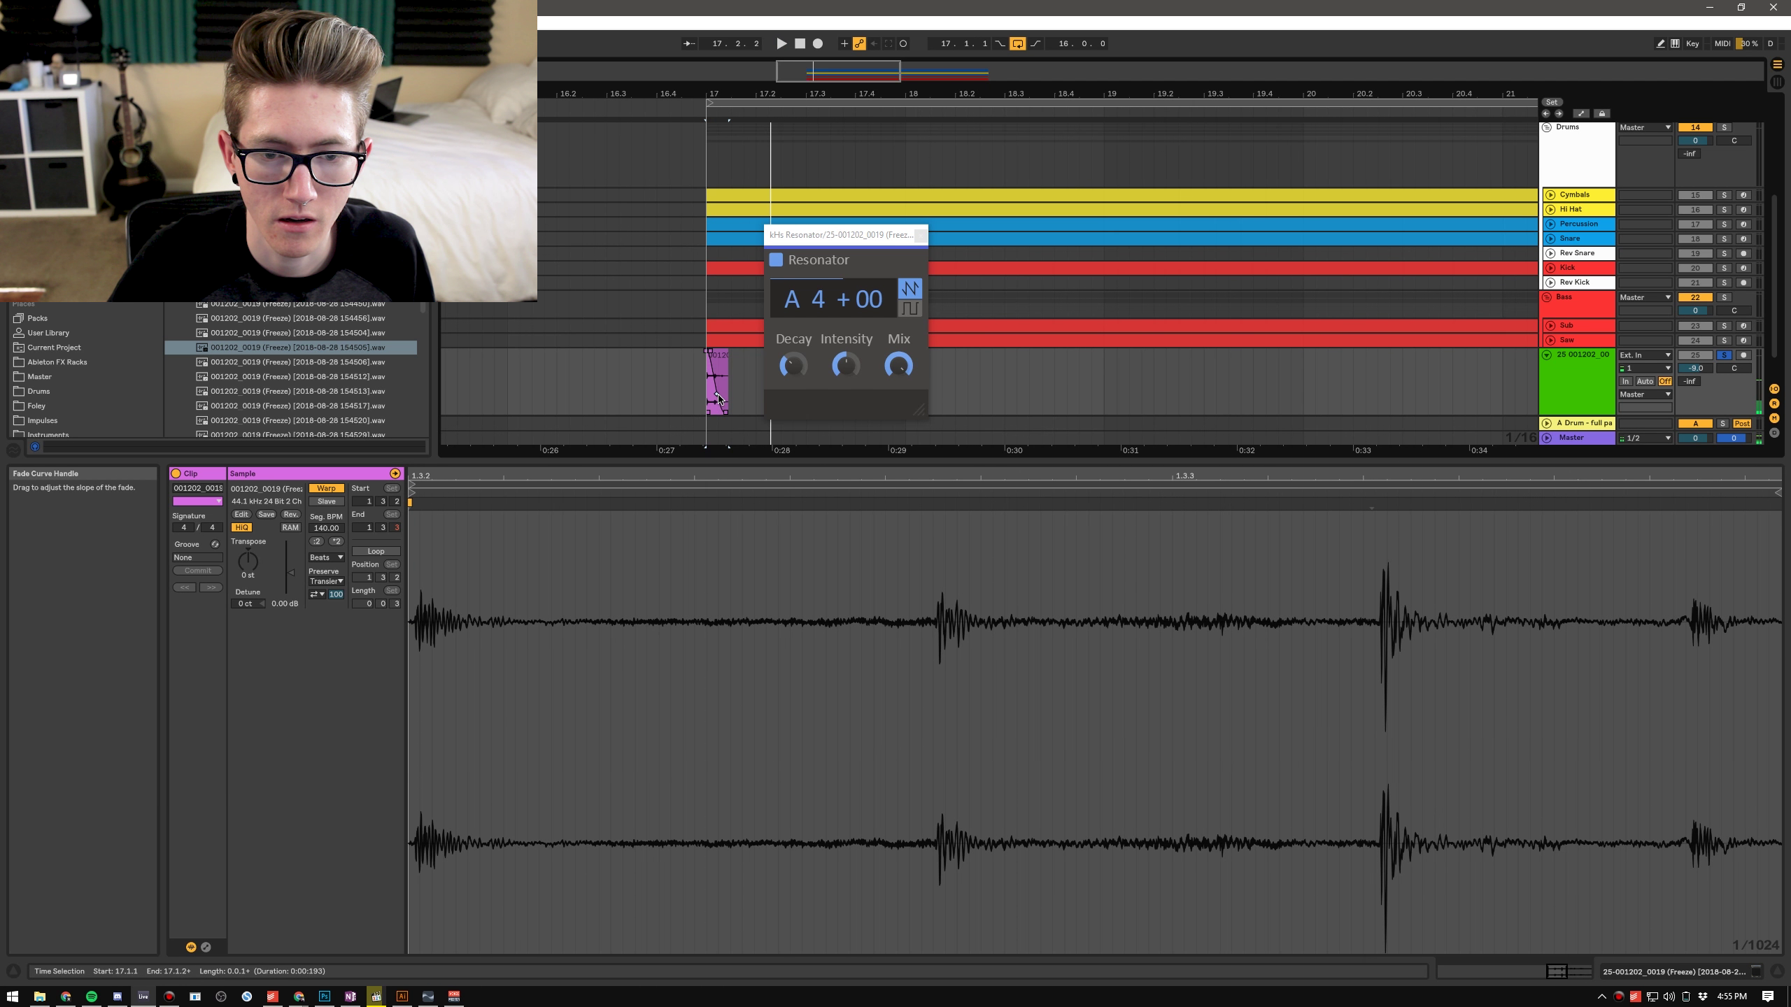
pyautogui.press('space')
pyautogui.press('space')
pyautogui.hotkey('shift', 'Tab')
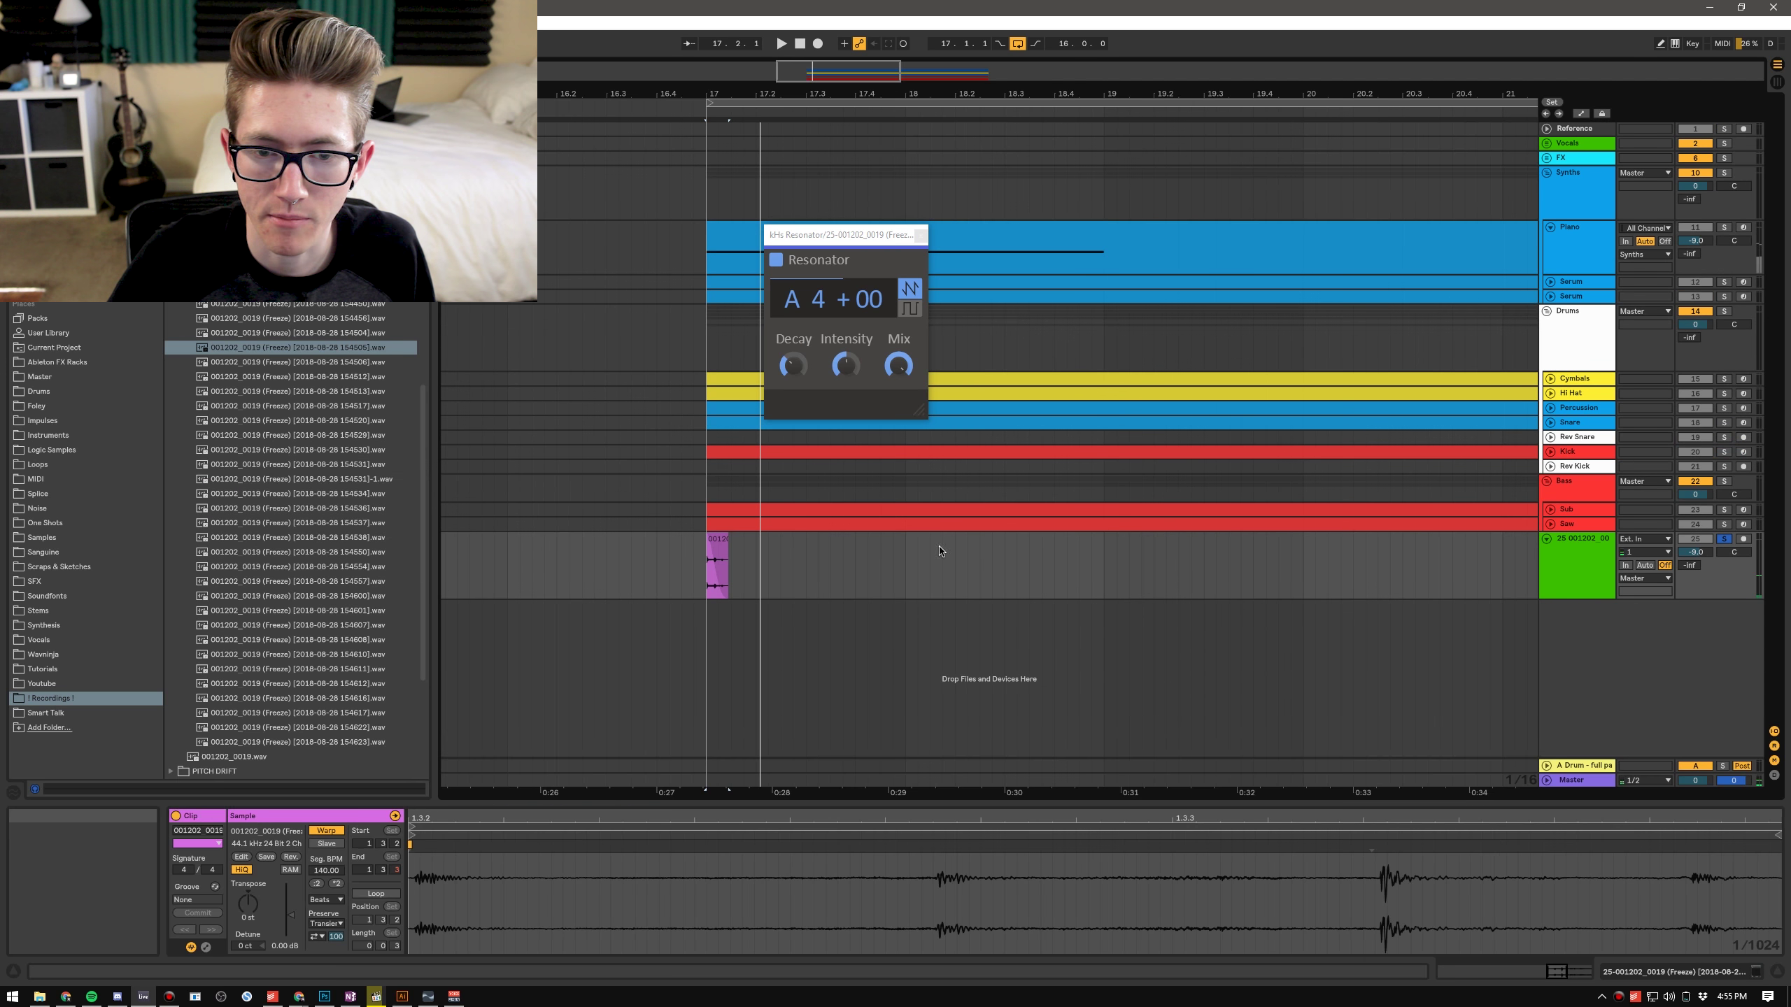
pyautogui.hotkey('ctrl', 'alt', 'l')
# Step: Raise the Resonator's decay and intensity and tune it to C 5 while repeatedly playing the short clip
pyautogui.moveTo(793, 365)
pyautogui.mouseDown()
pyautogui.moveTo(793, 316)
pyautogui.moveTo(845, 360)
pyautogui.moveTo(793, 351)
pyautogui.mouseUp()
pyautogui.press('space')
pyautogui.press('space')
pyautogui.press('space')
pyautogui.press('space')
pyautogui.press('space')
pyautogui.press('space')
pyautogui.press('space')
pyautogui.press('space')
pyautogui.press('space')
pyautogui.press('space')
pyautogui.press('space')
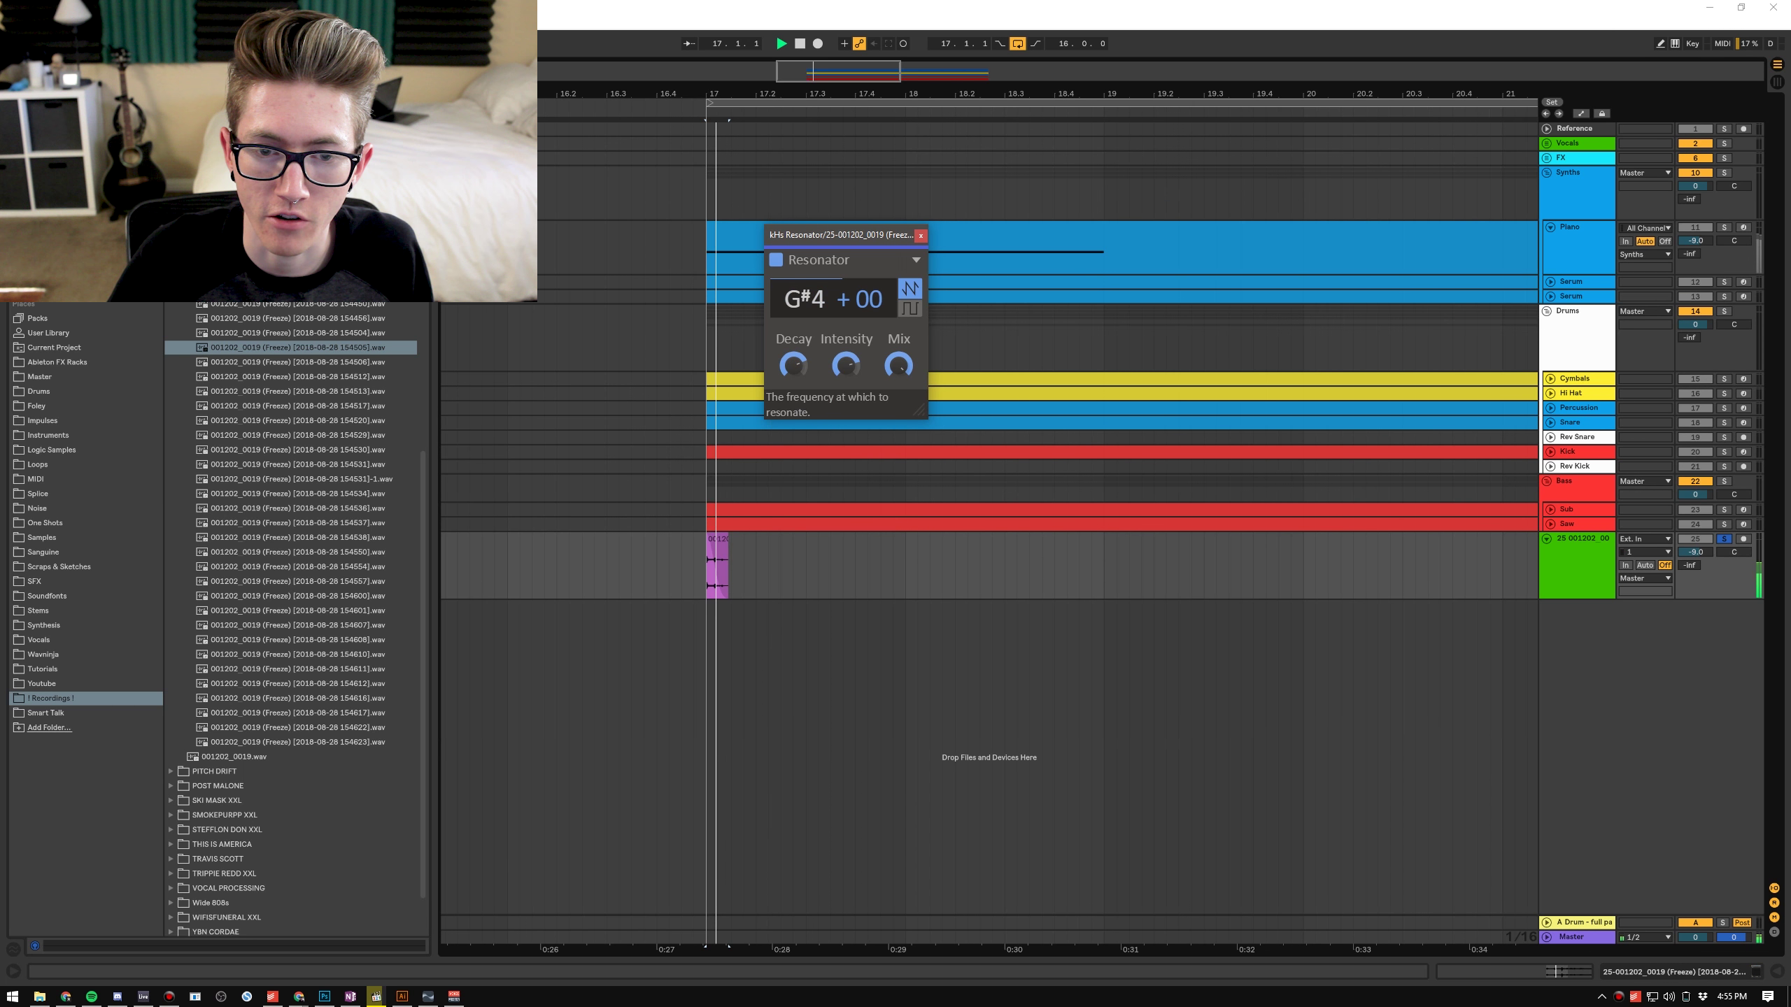
pyautogui.moveTo(803, 299)
pyautogui.mouseDown()
pyautogui.moveTo(803, 270)
pyautogui.moveTo(818, 279)
pyautogui.mouseUp()
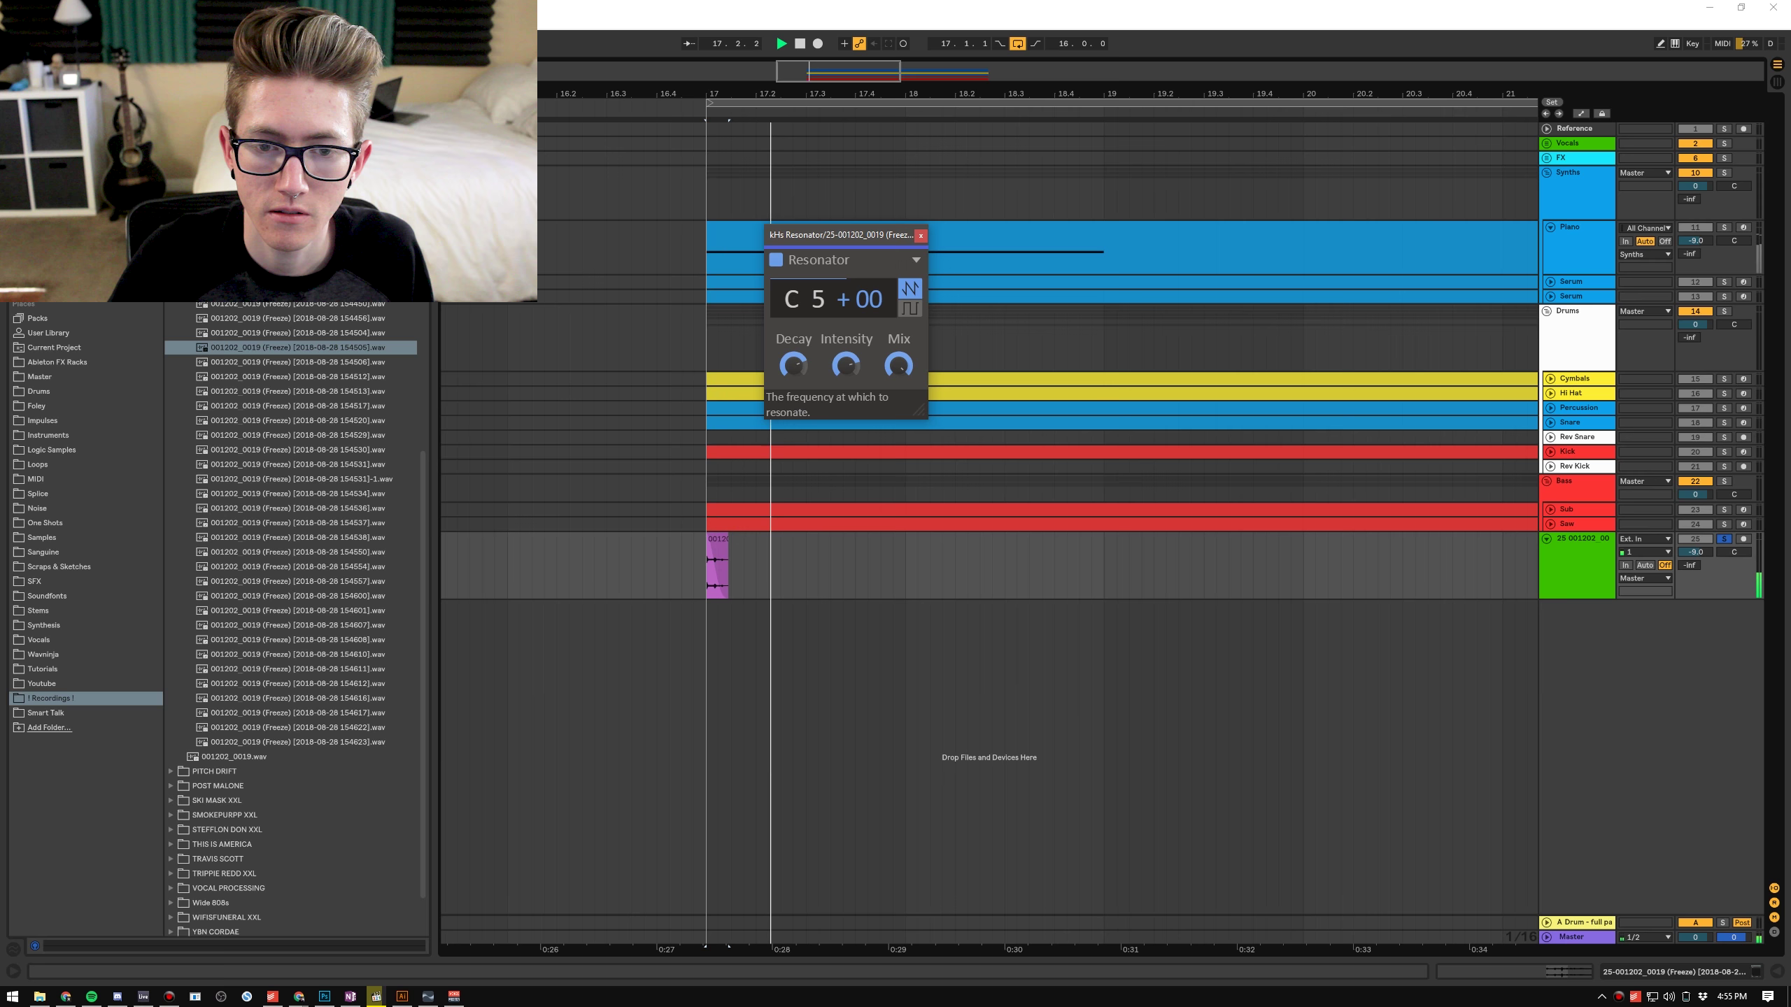
pyautogui.press('space')
# Step: Add an EQ Eight with a 240 Hz low cut after the Resonator, and consolidate the clip from 17.1.1 to 18.1.1
pyautogui.click(42, 127)
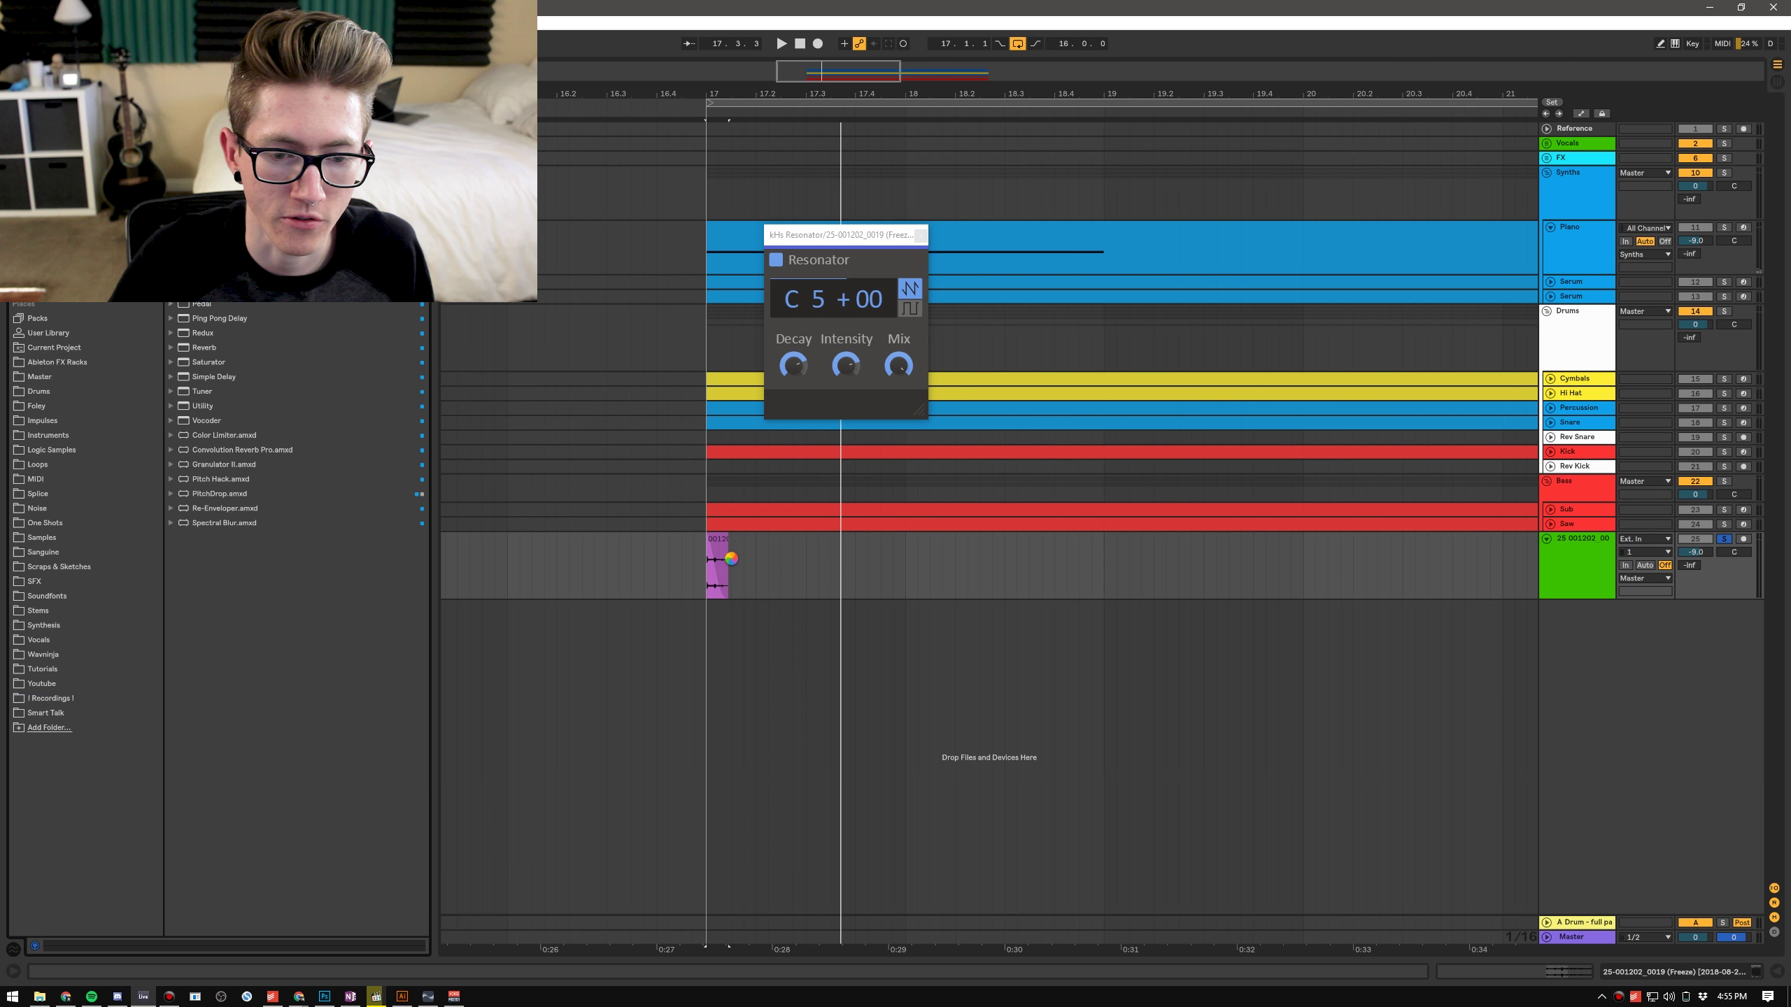
pyautogui.moveTo(906, 574); pyautogui.dragTo(693, 568)
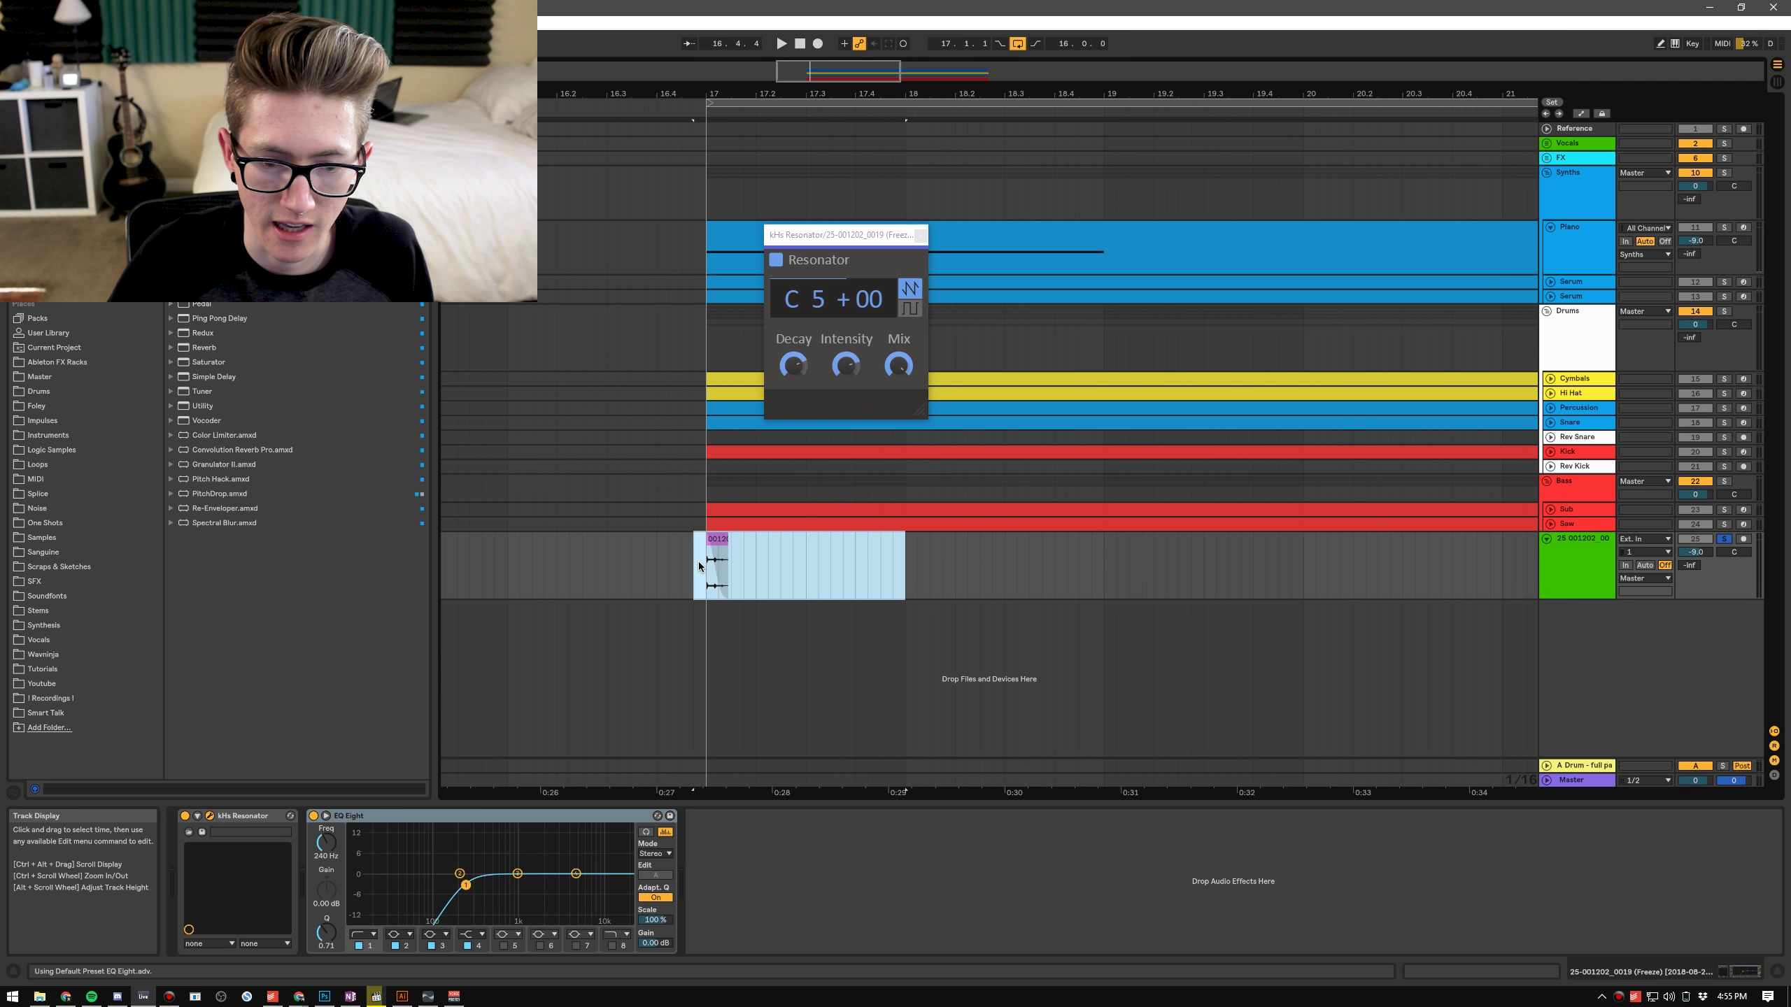
pyautogui.click(693, 568)
pyautogui.moveTo(908, 564); pyautogui.dragTo(707, 565)
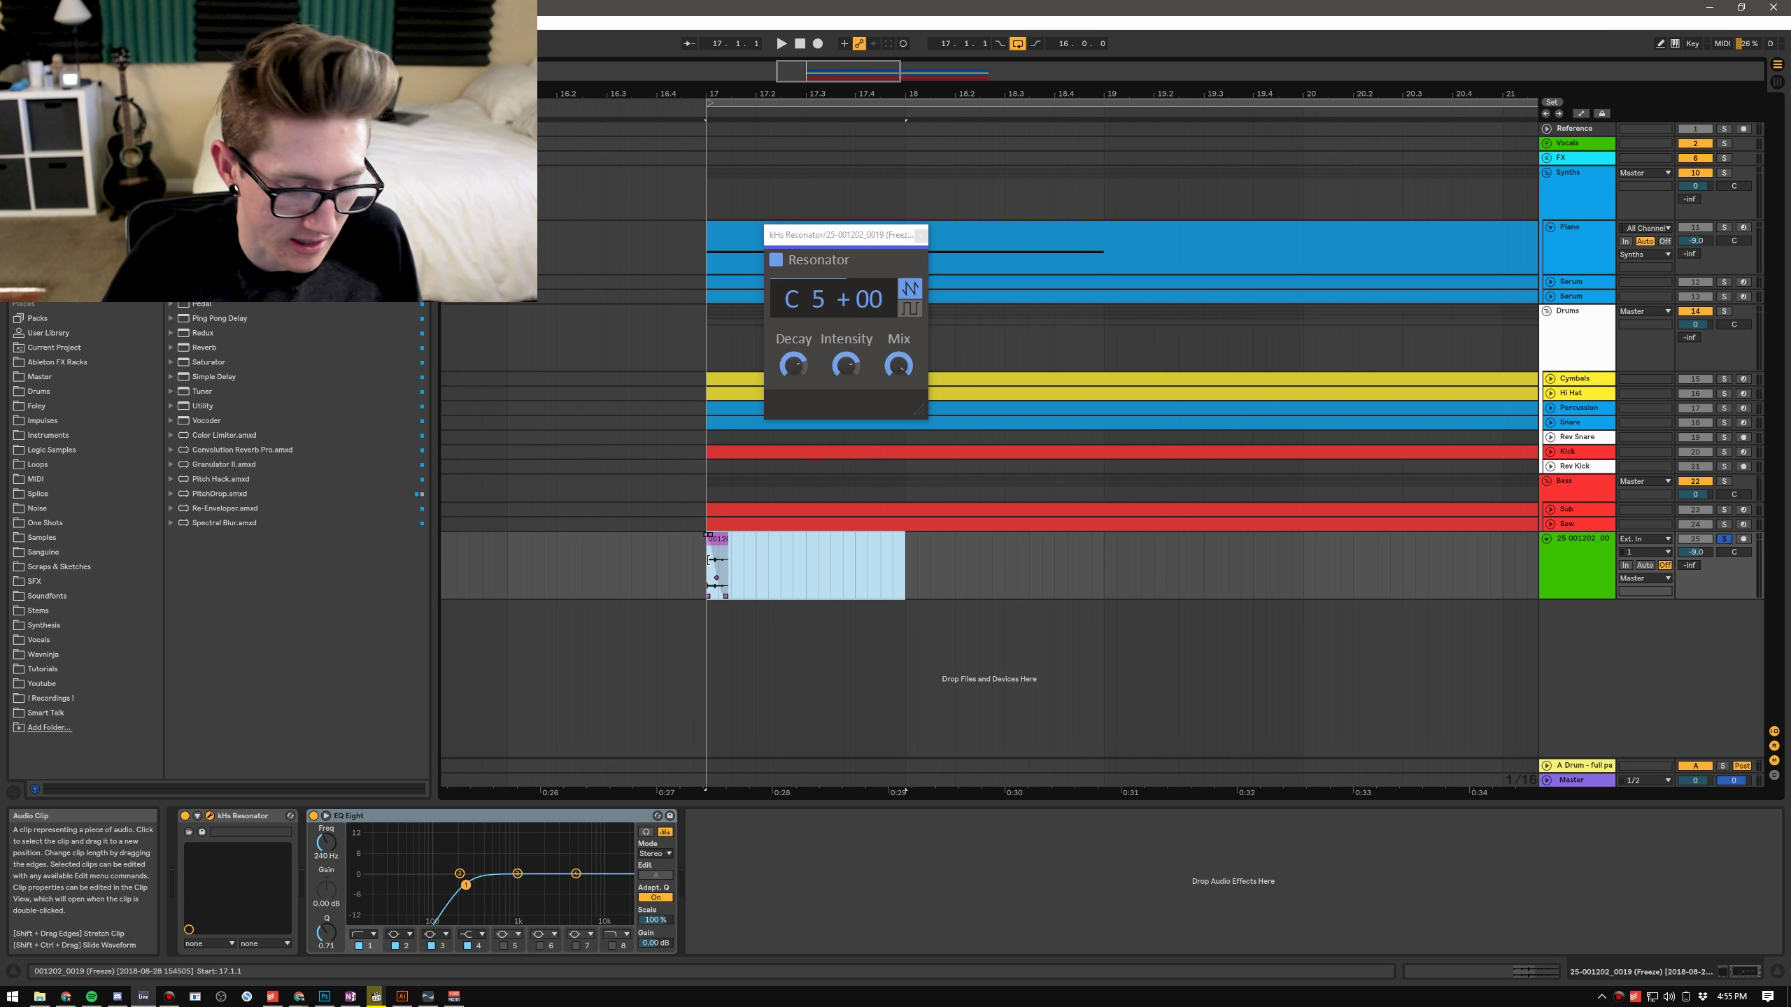
# Step: Freeze and flatten the resonated audio track, and delete the leftover tail clip after 18.1.1
pyautogui.rightClick(1568, 558)
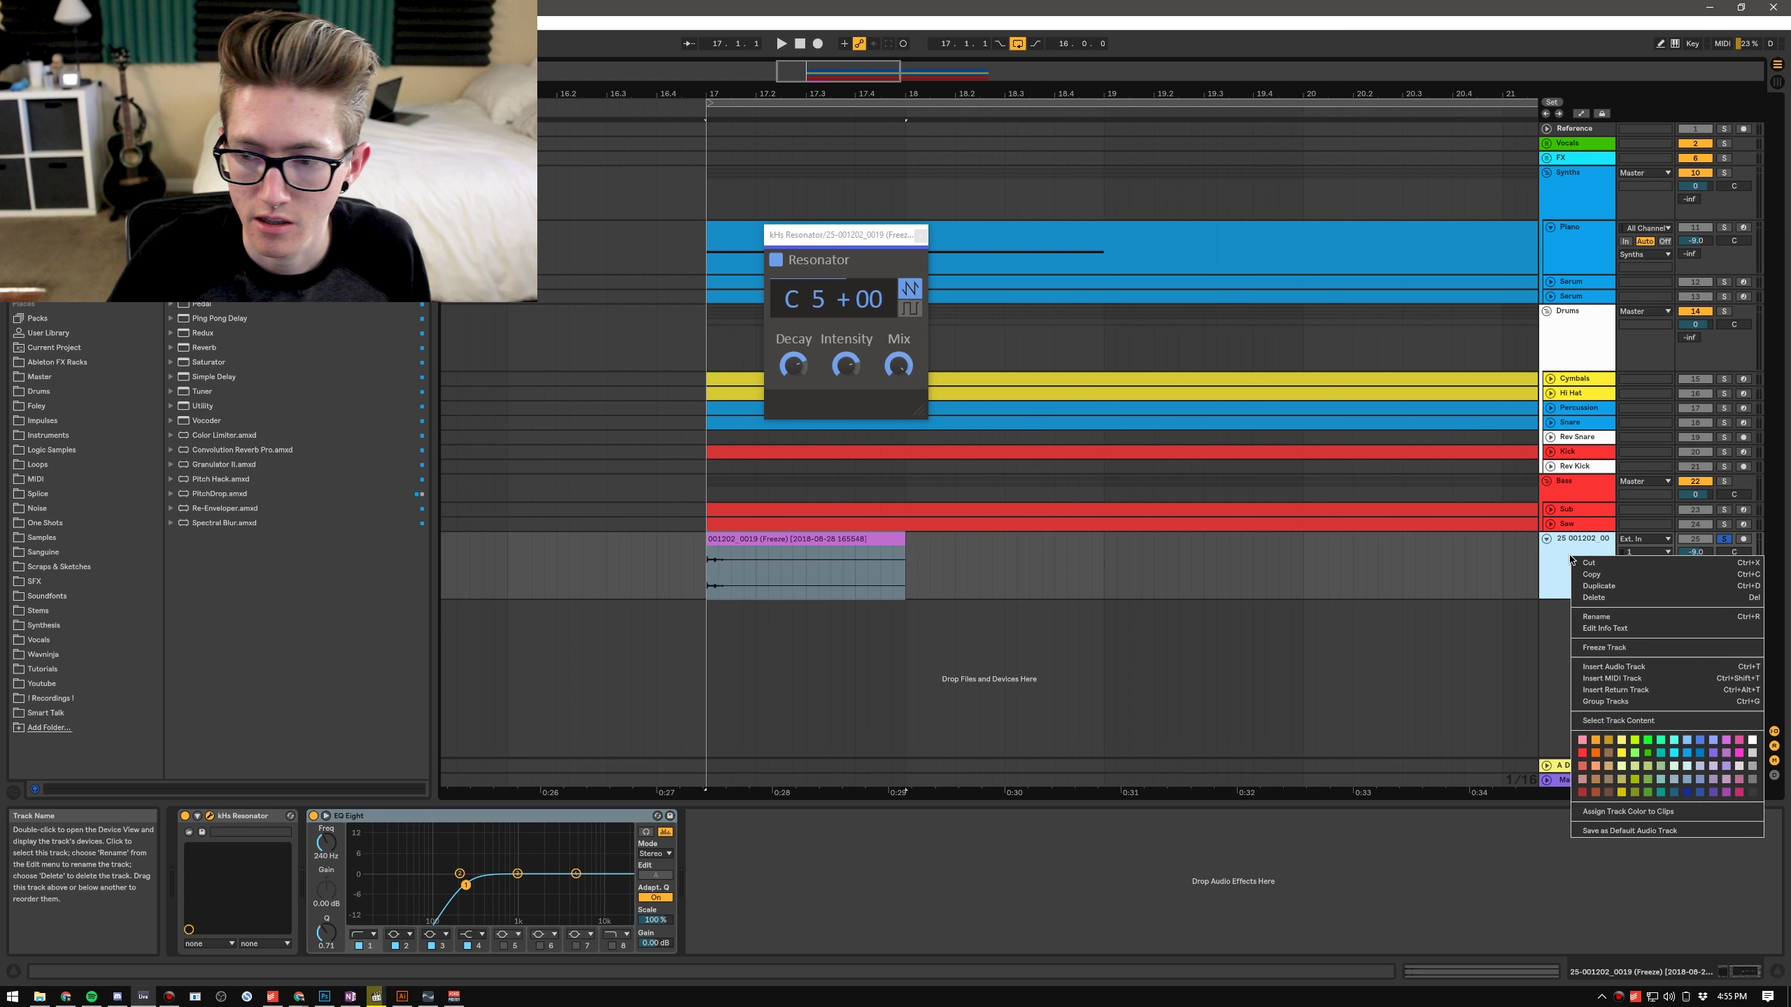
pyautogui.click(1615, 636)
pyautogui.rightClick(1574, 562)
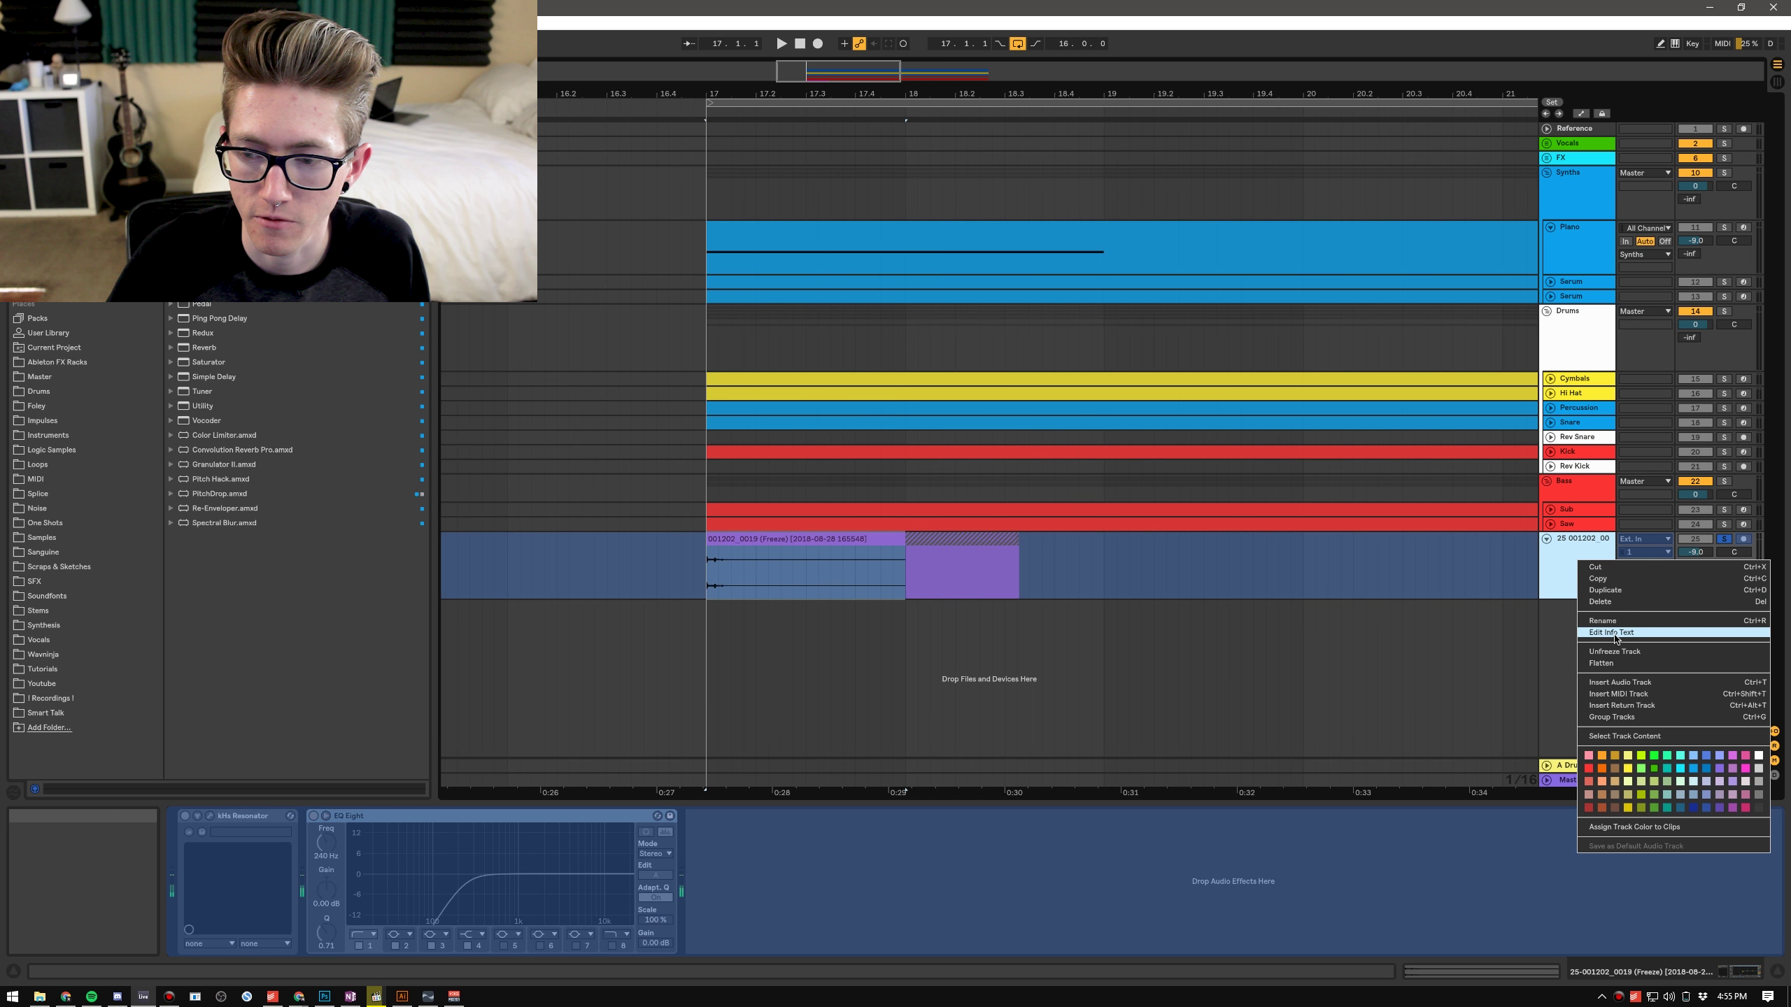
pyautogui.click(1611, 666)
pyautogui.click(953, 541)
pyautogui.press('Delete')
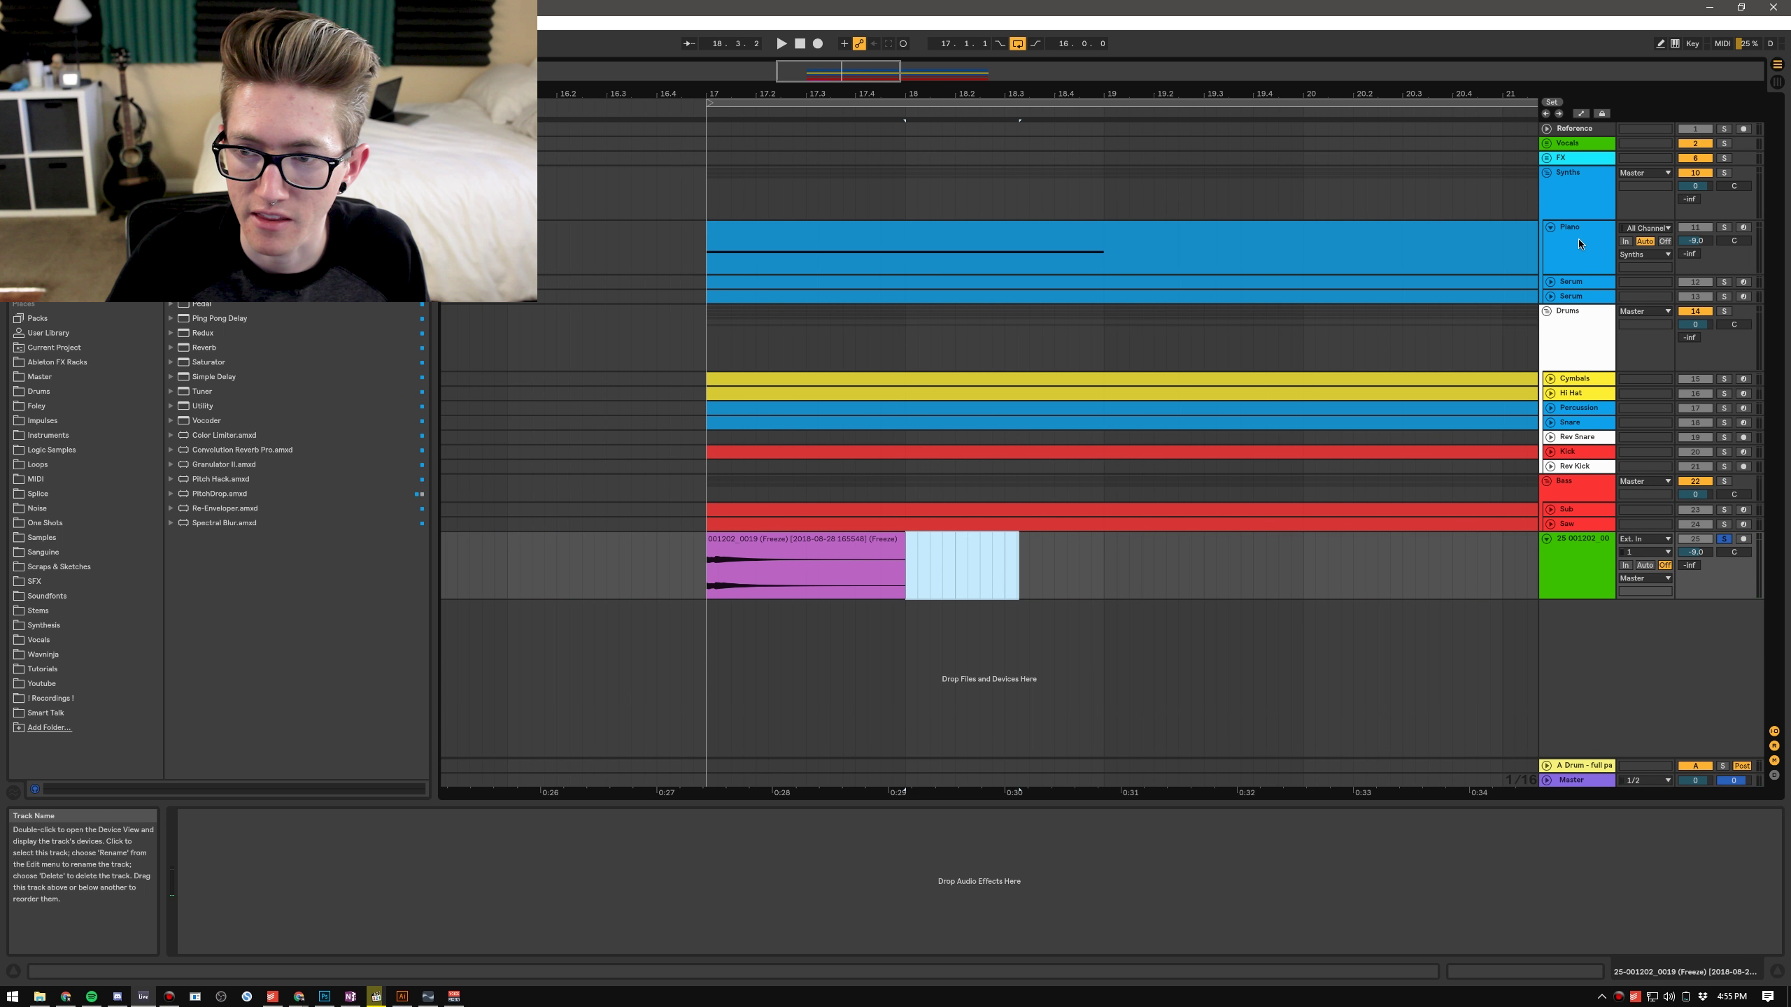
# Step: Load the flattened clip as the Piano track's instrument in place of the Instrument Rack, and convert it to Sampler
pyautogui.doubleClick(1579, 240)
pyautogui.click(804, 539)
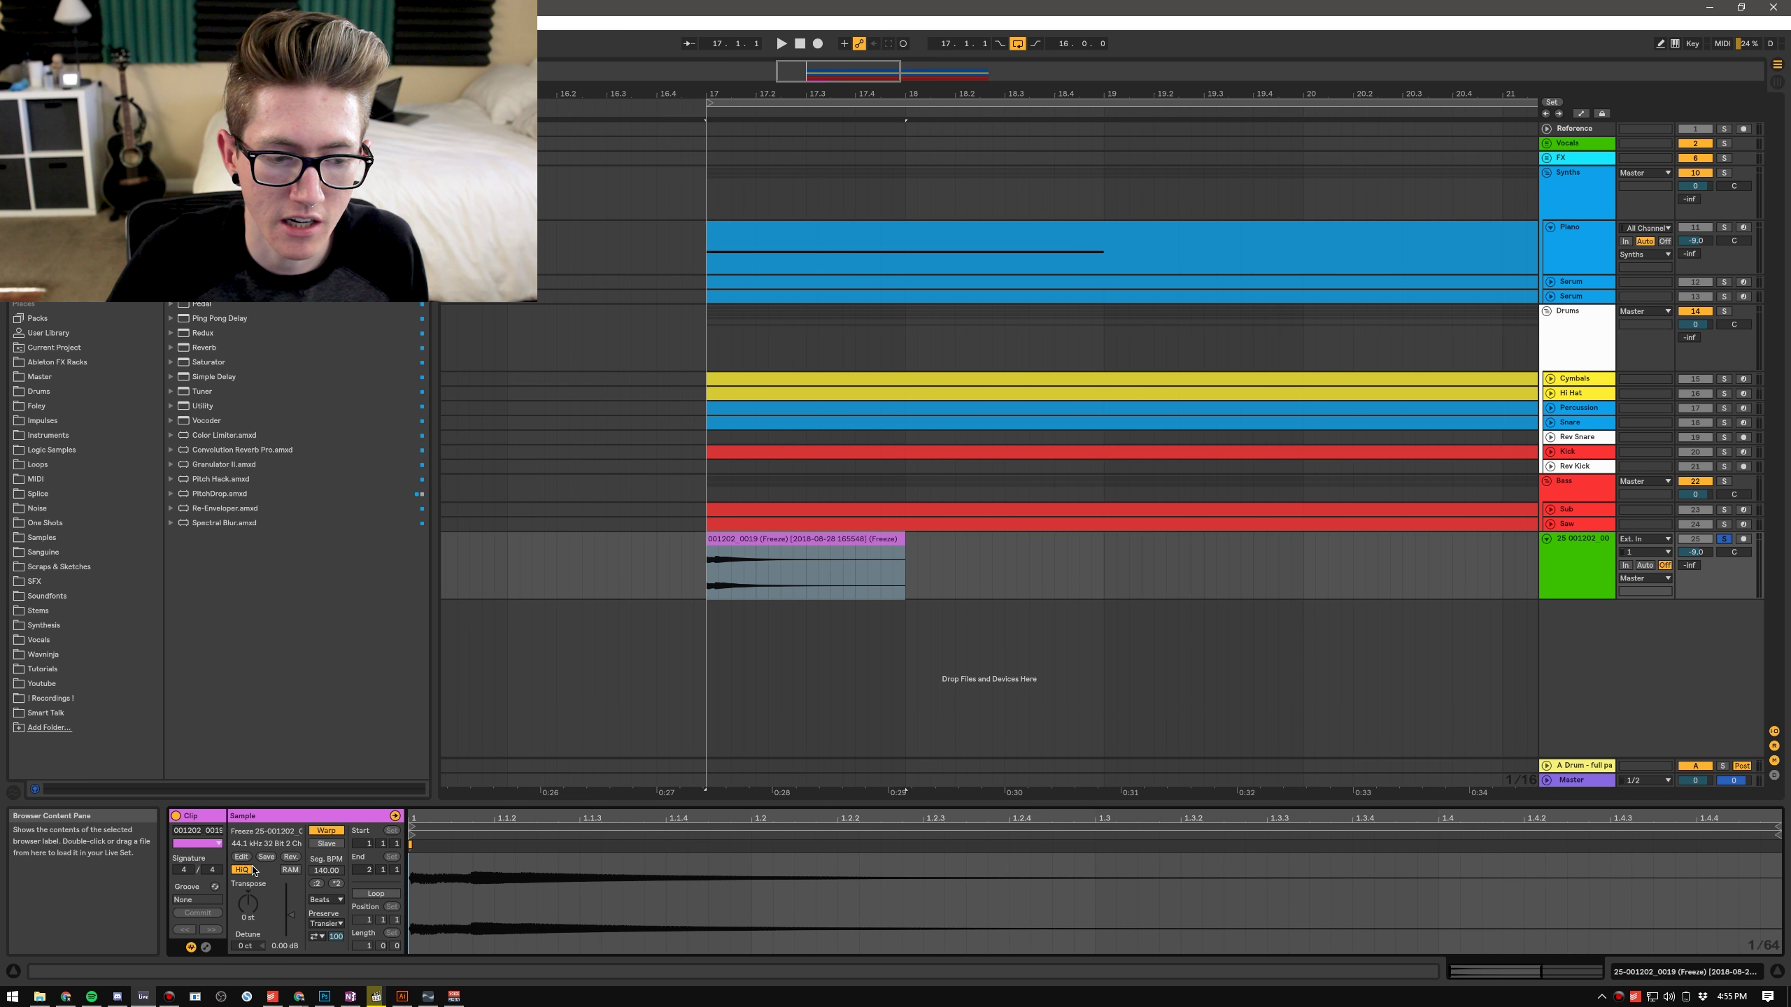
pyautogui.moveTo(1560, 241); pyautogui.dragTo(412, 815)
pyautogui.rightClick(413, 814)
pyautogui.click(456, 806)
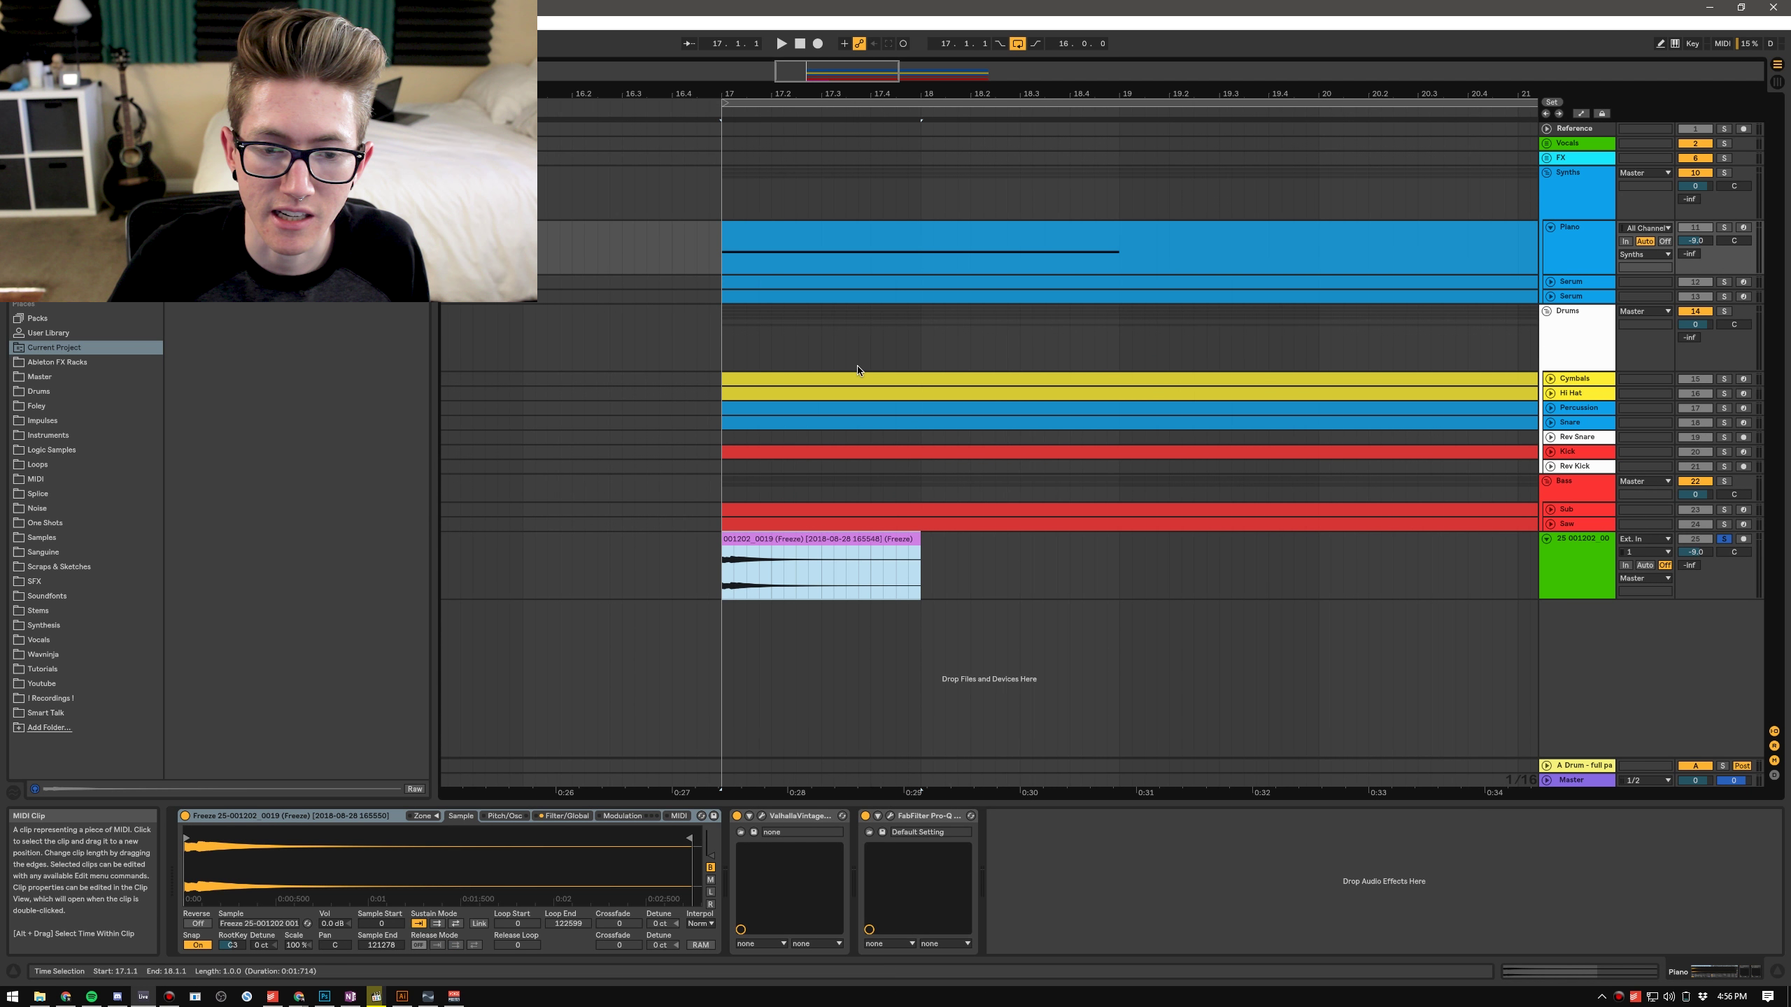
# Step: Shorten the C4 note in the Piano track's MIDI clip to one bar, ending at bar 2
pyautogui.press('space')
pyautogui.click(856, 236)
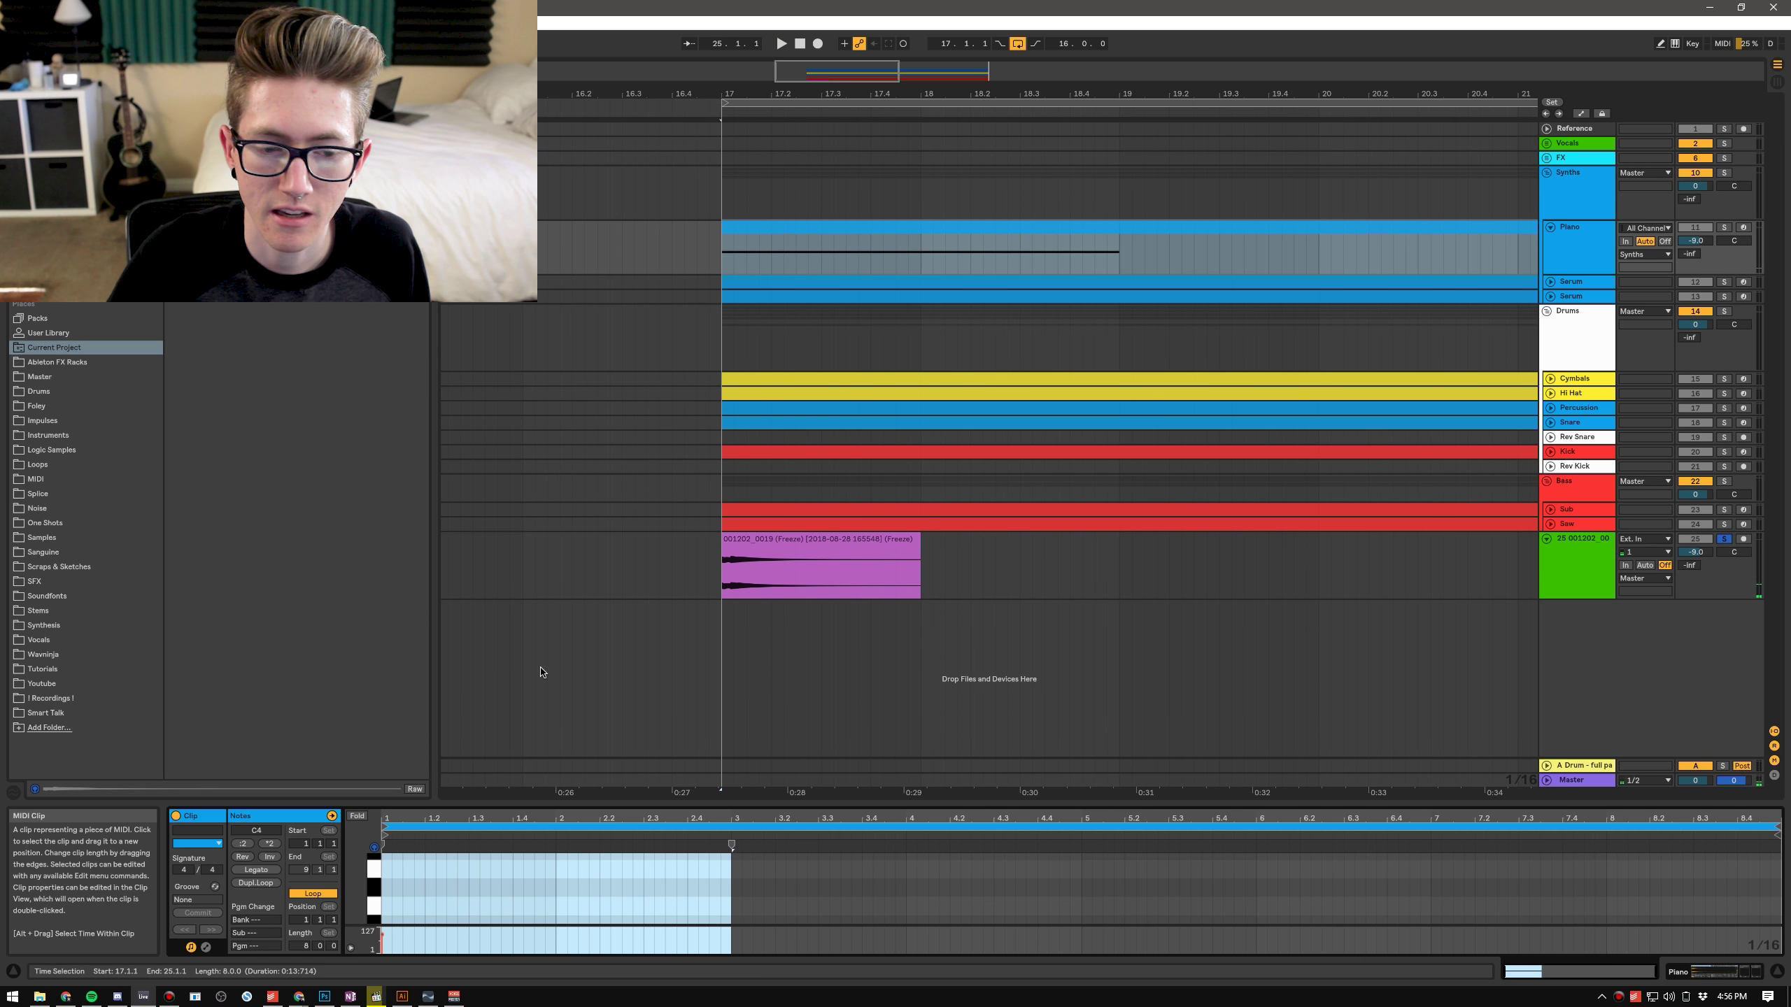
pyautogui.moveTo(530, 535); pyautogui.dragTo(532, 392)
pyautogui.scroll(4, 494, 661)
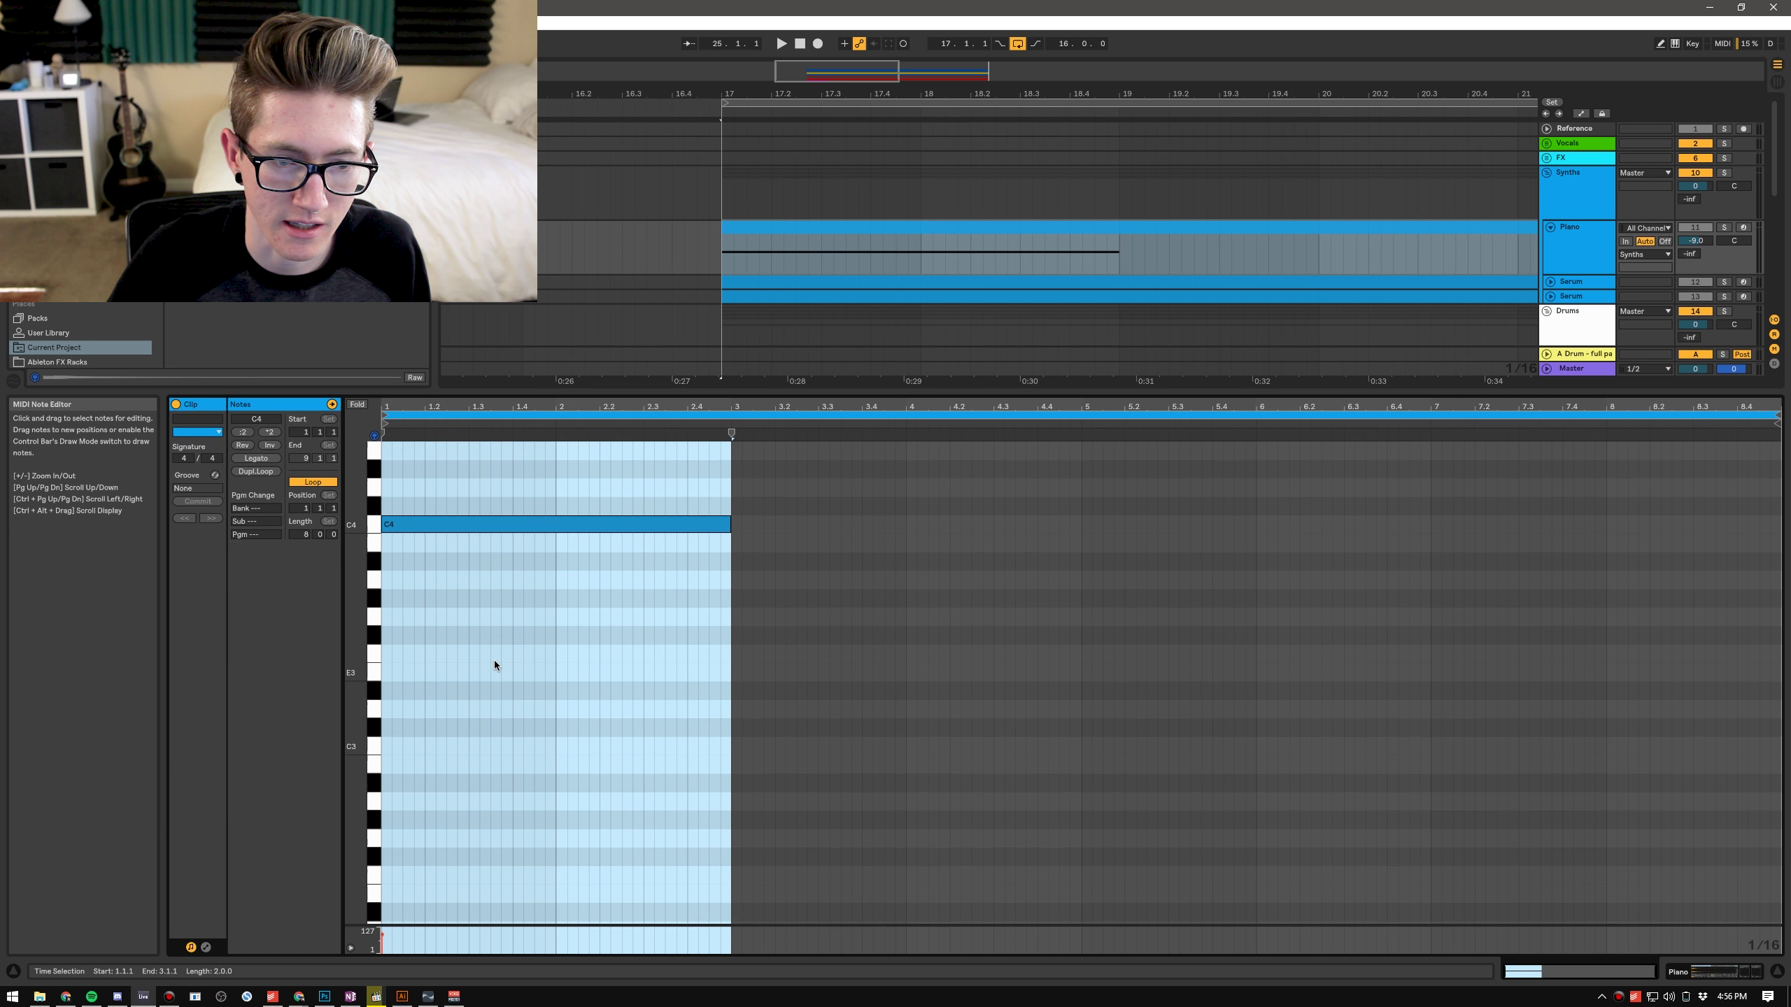
pyautogui.moveTo(730, 708); pyautogui.dragTo(542, 717)
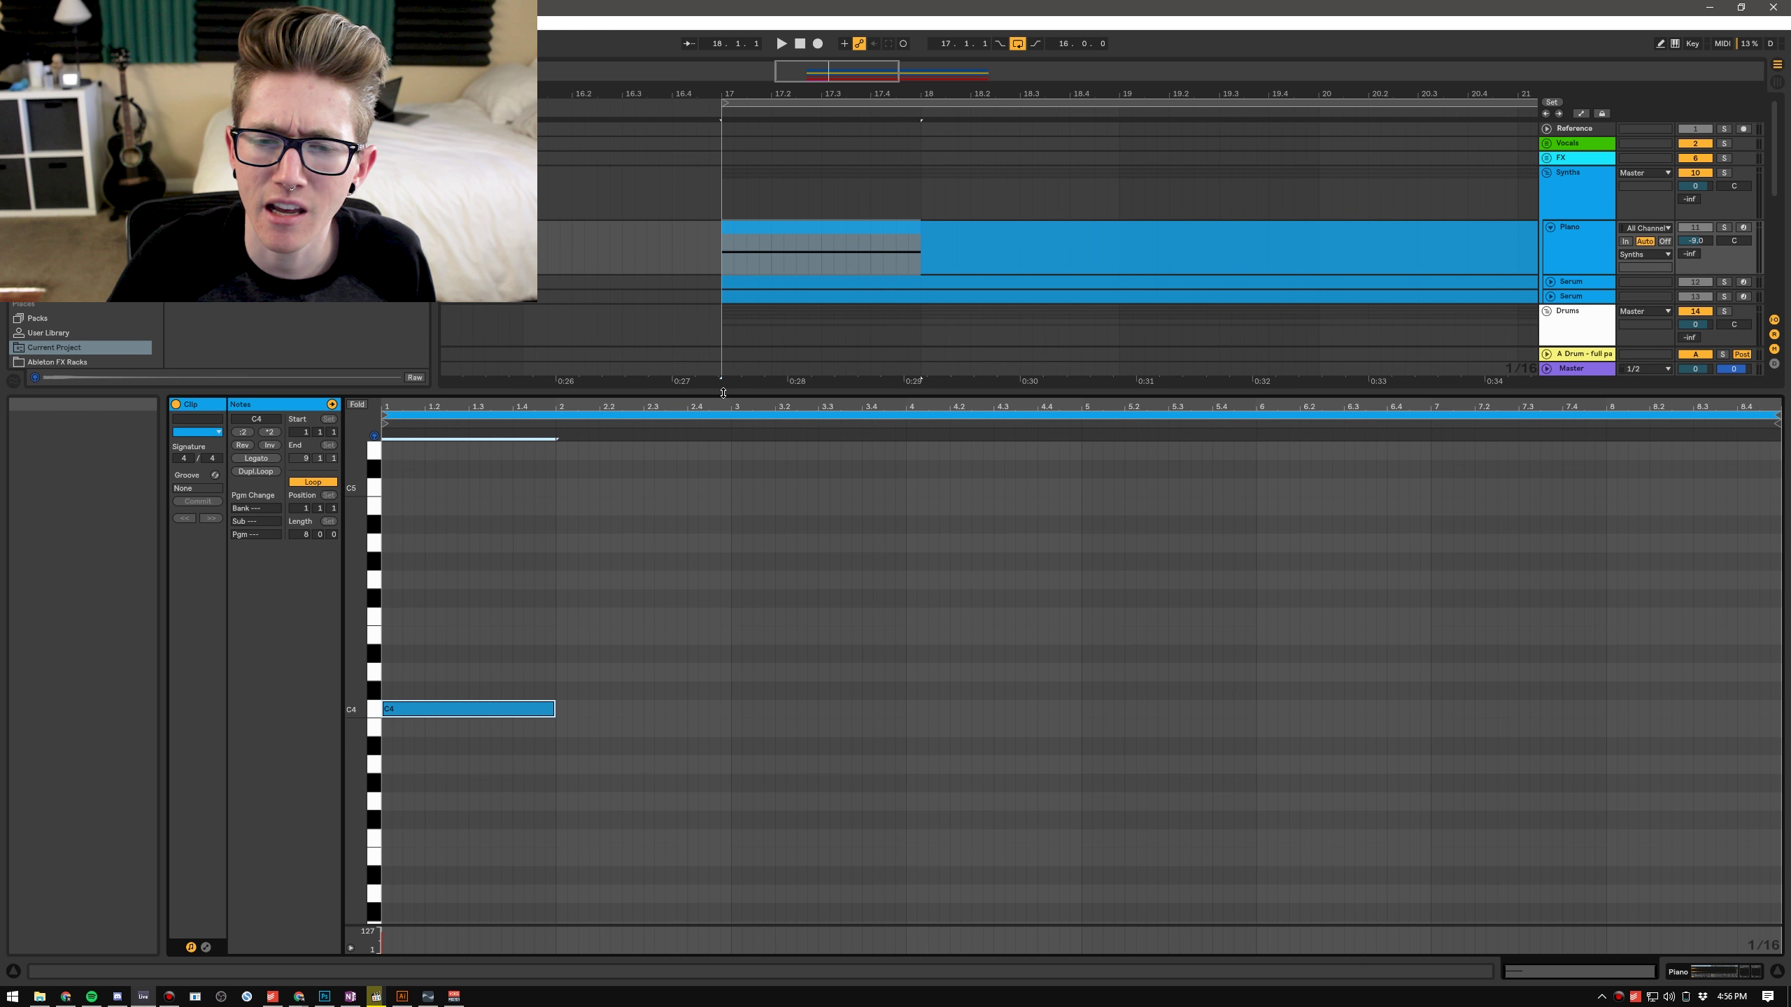
pyautogui.moveTo(724, 393); pyautogui.dragTo(724, 689)
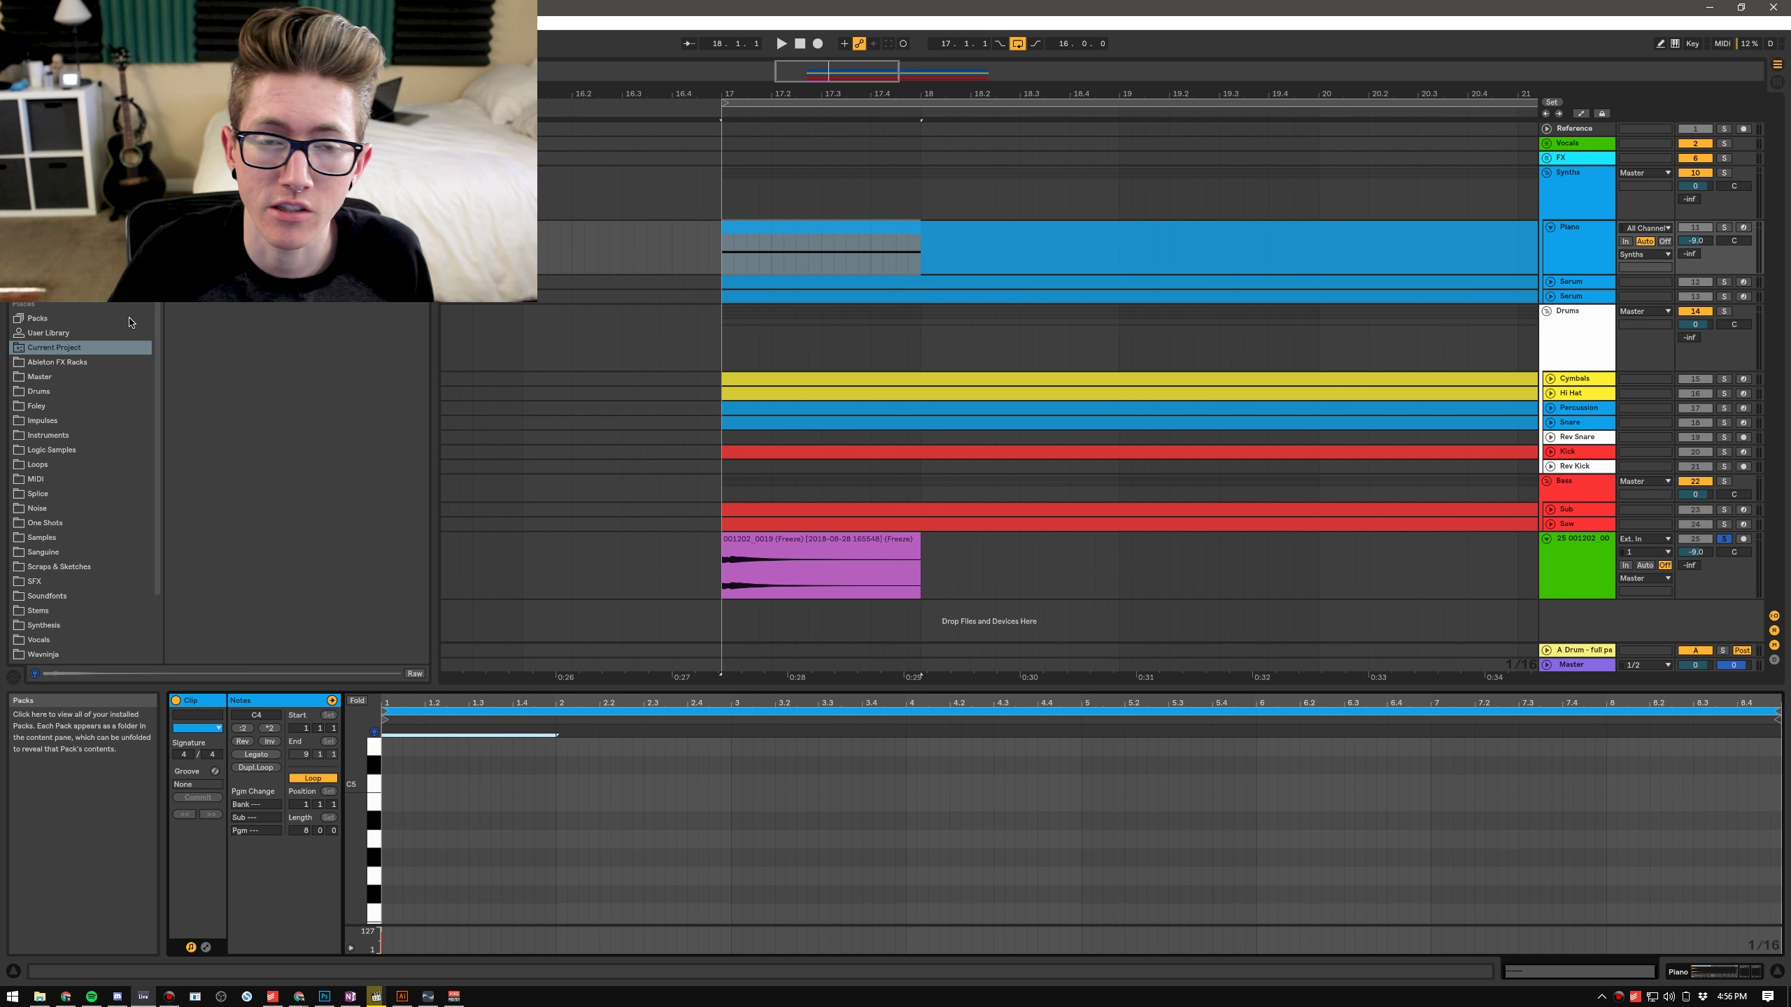
pyautogui.click(44, 123)
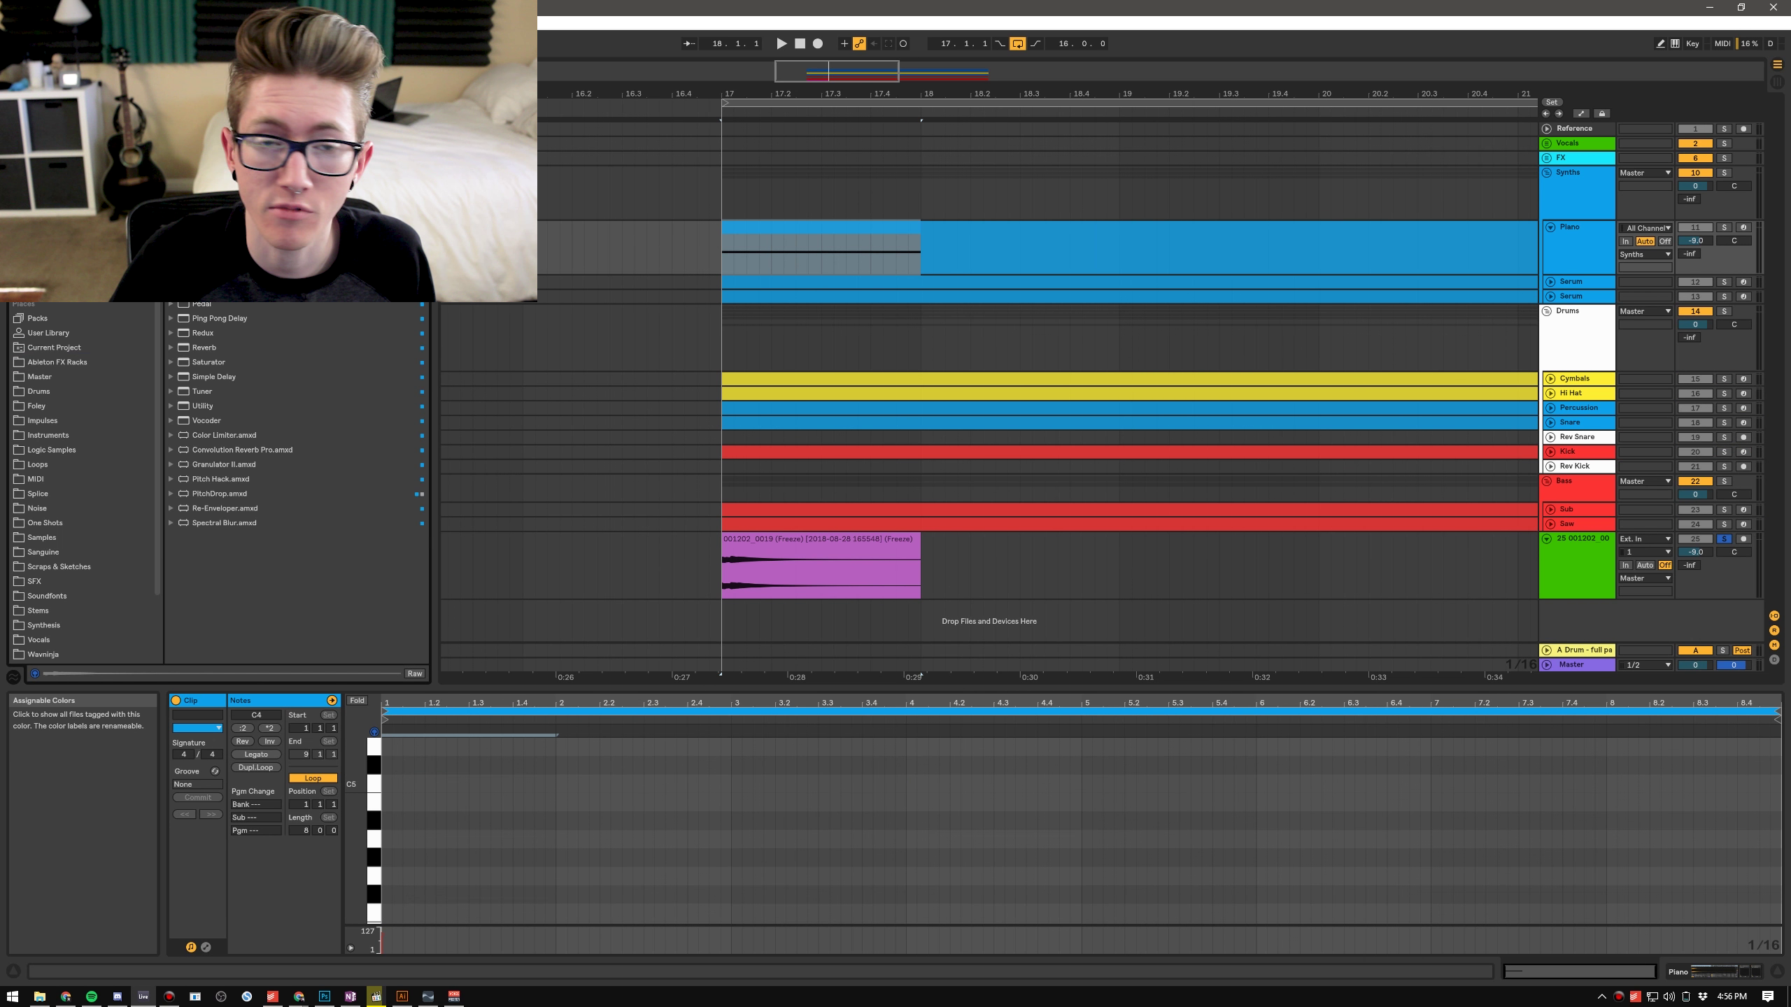
pyautogui.click(43, 108)
pyautogui.scroll(-5, 295, 427)
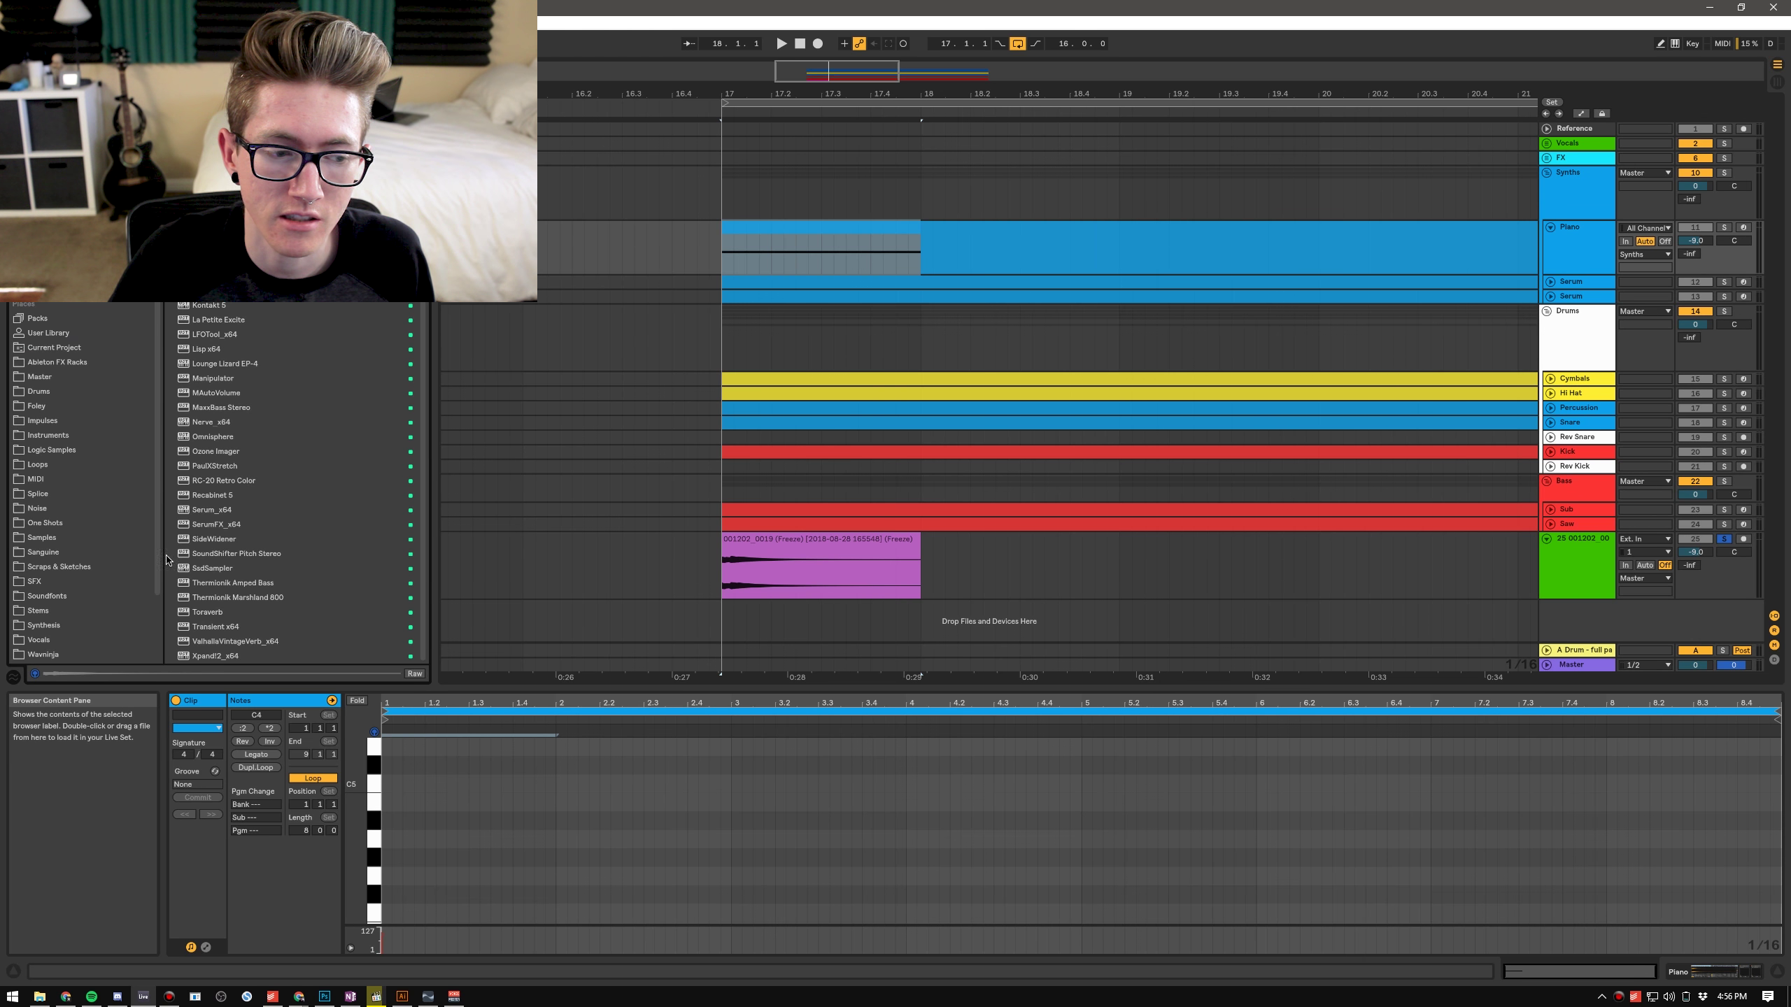
pyautogui.scroll(-3, 125, 565)
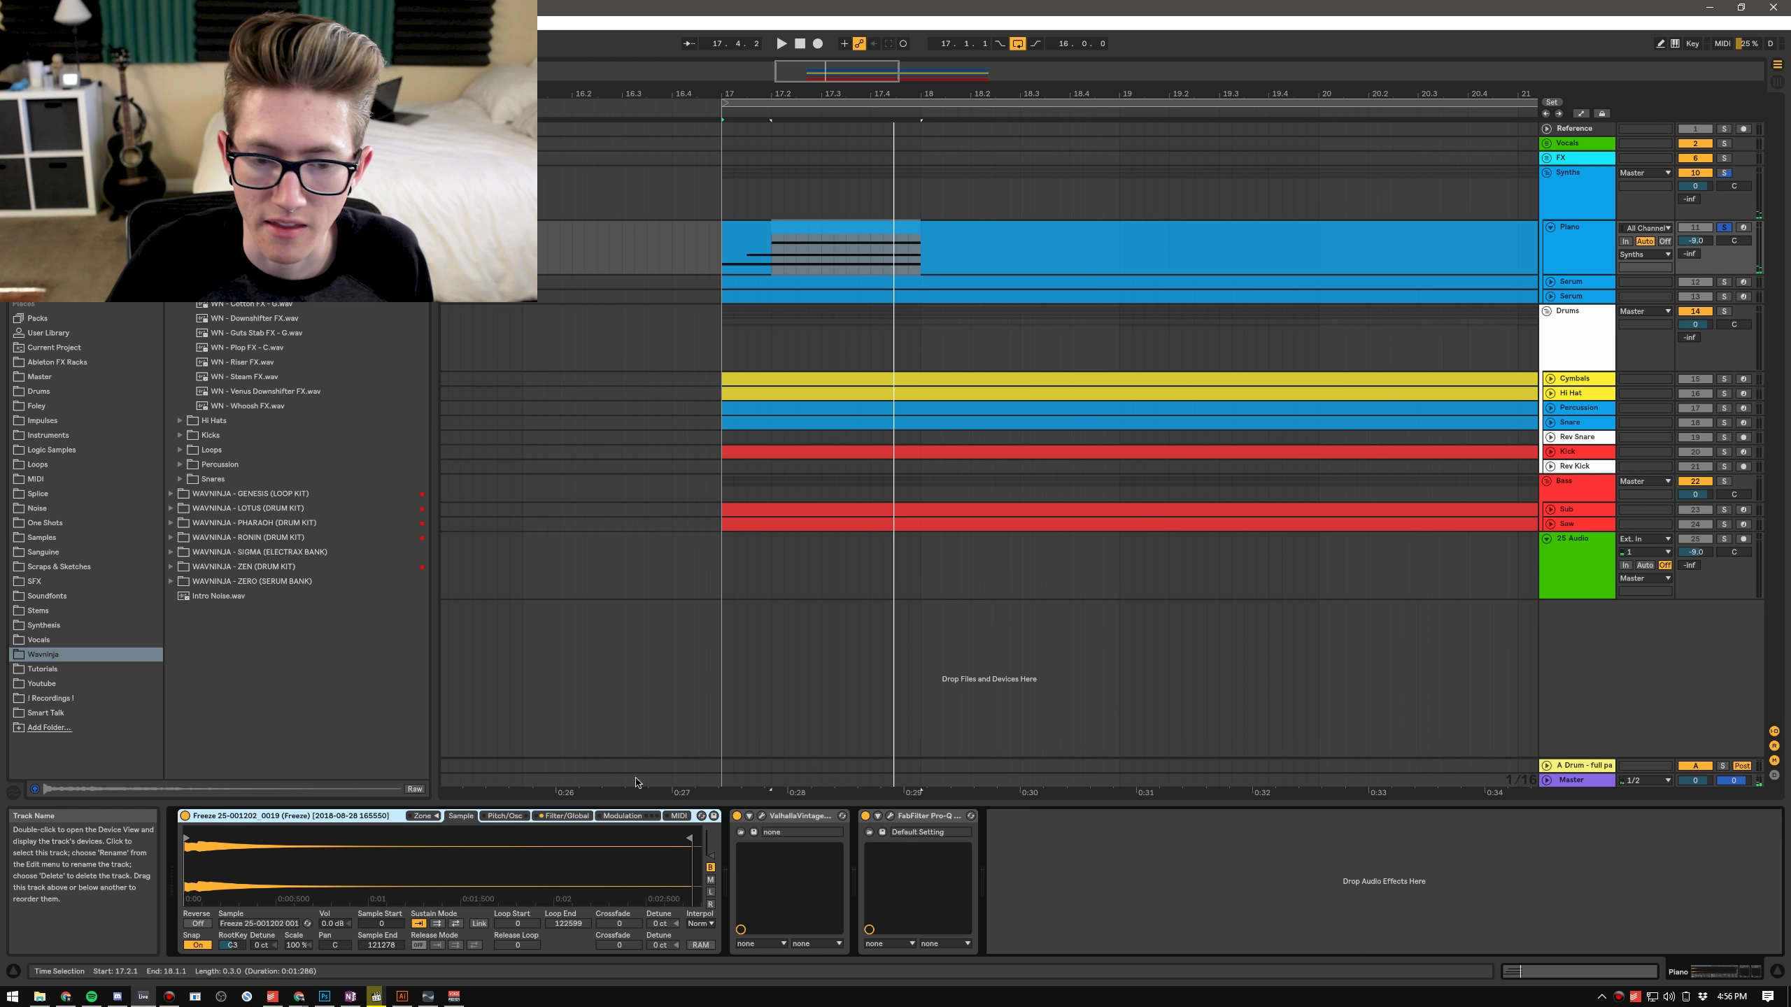
# Step: Set the attack of the Sampler's volume envelope on the Piano track to about 75 ms
pyautogui.click(549, 818)
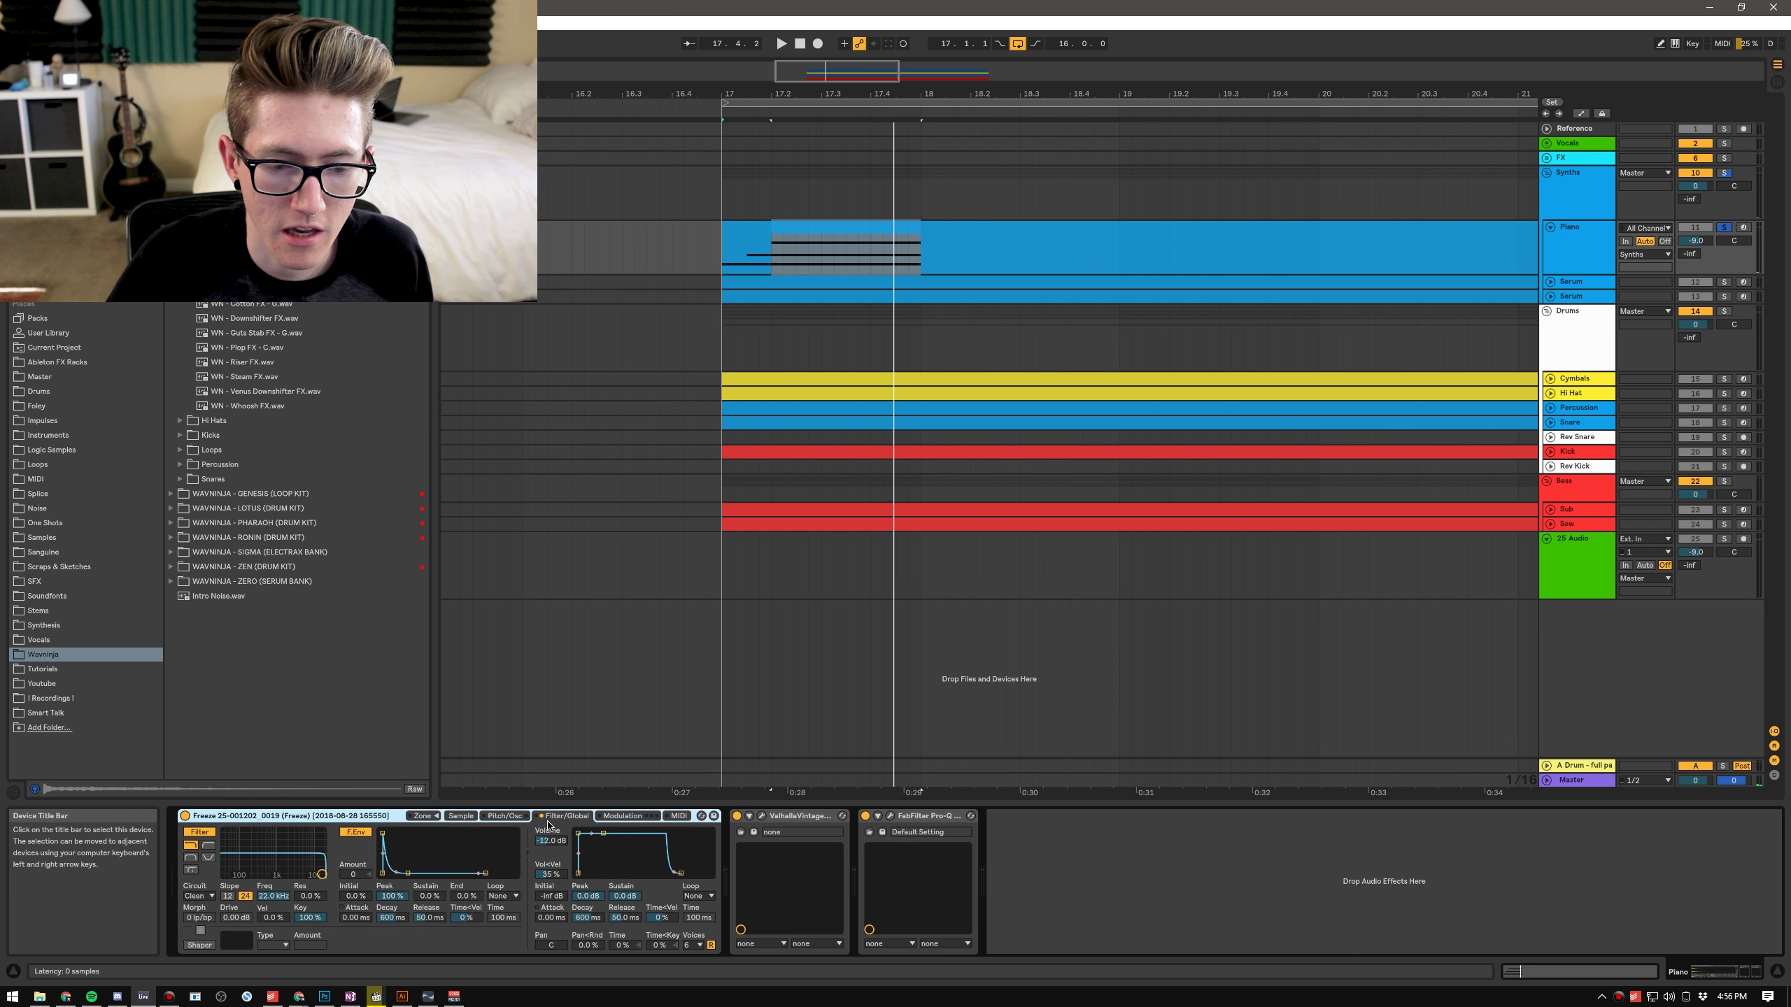
pyautogui.moveTo(557, 913); pyautogui.dragTo(556, 909)
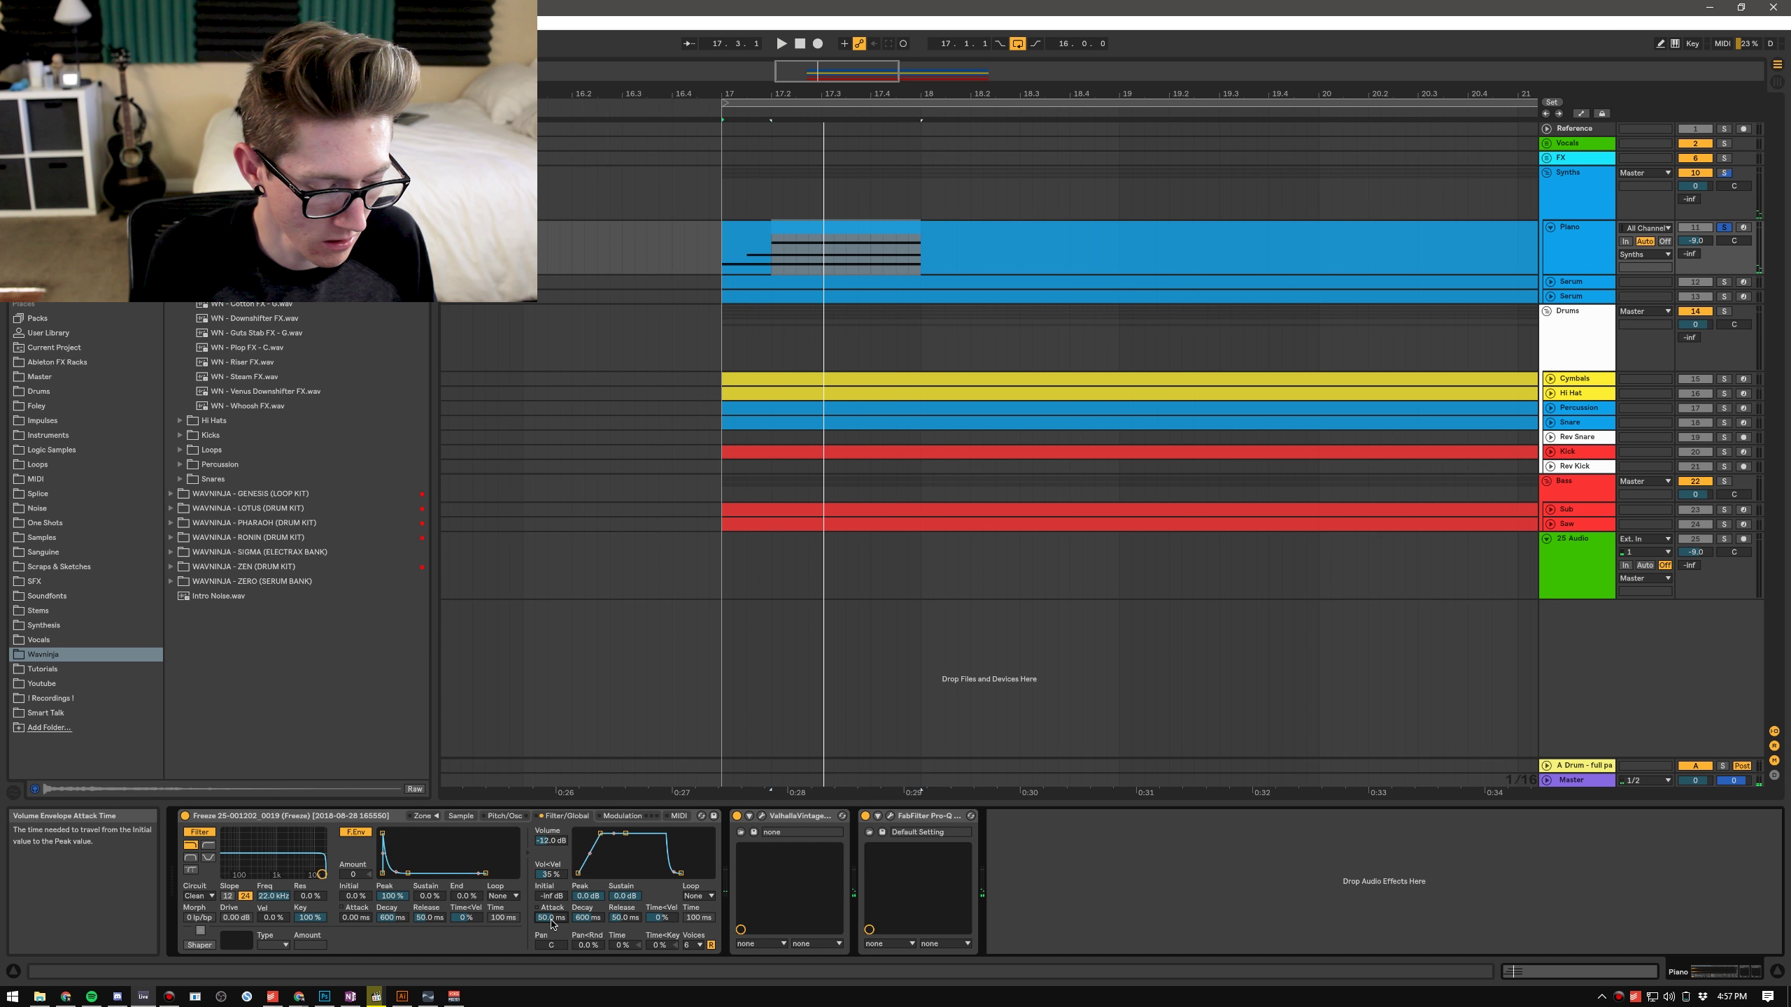
pyautogui.moveTo(552, 924); pyautogui.dragTo(552, 918)
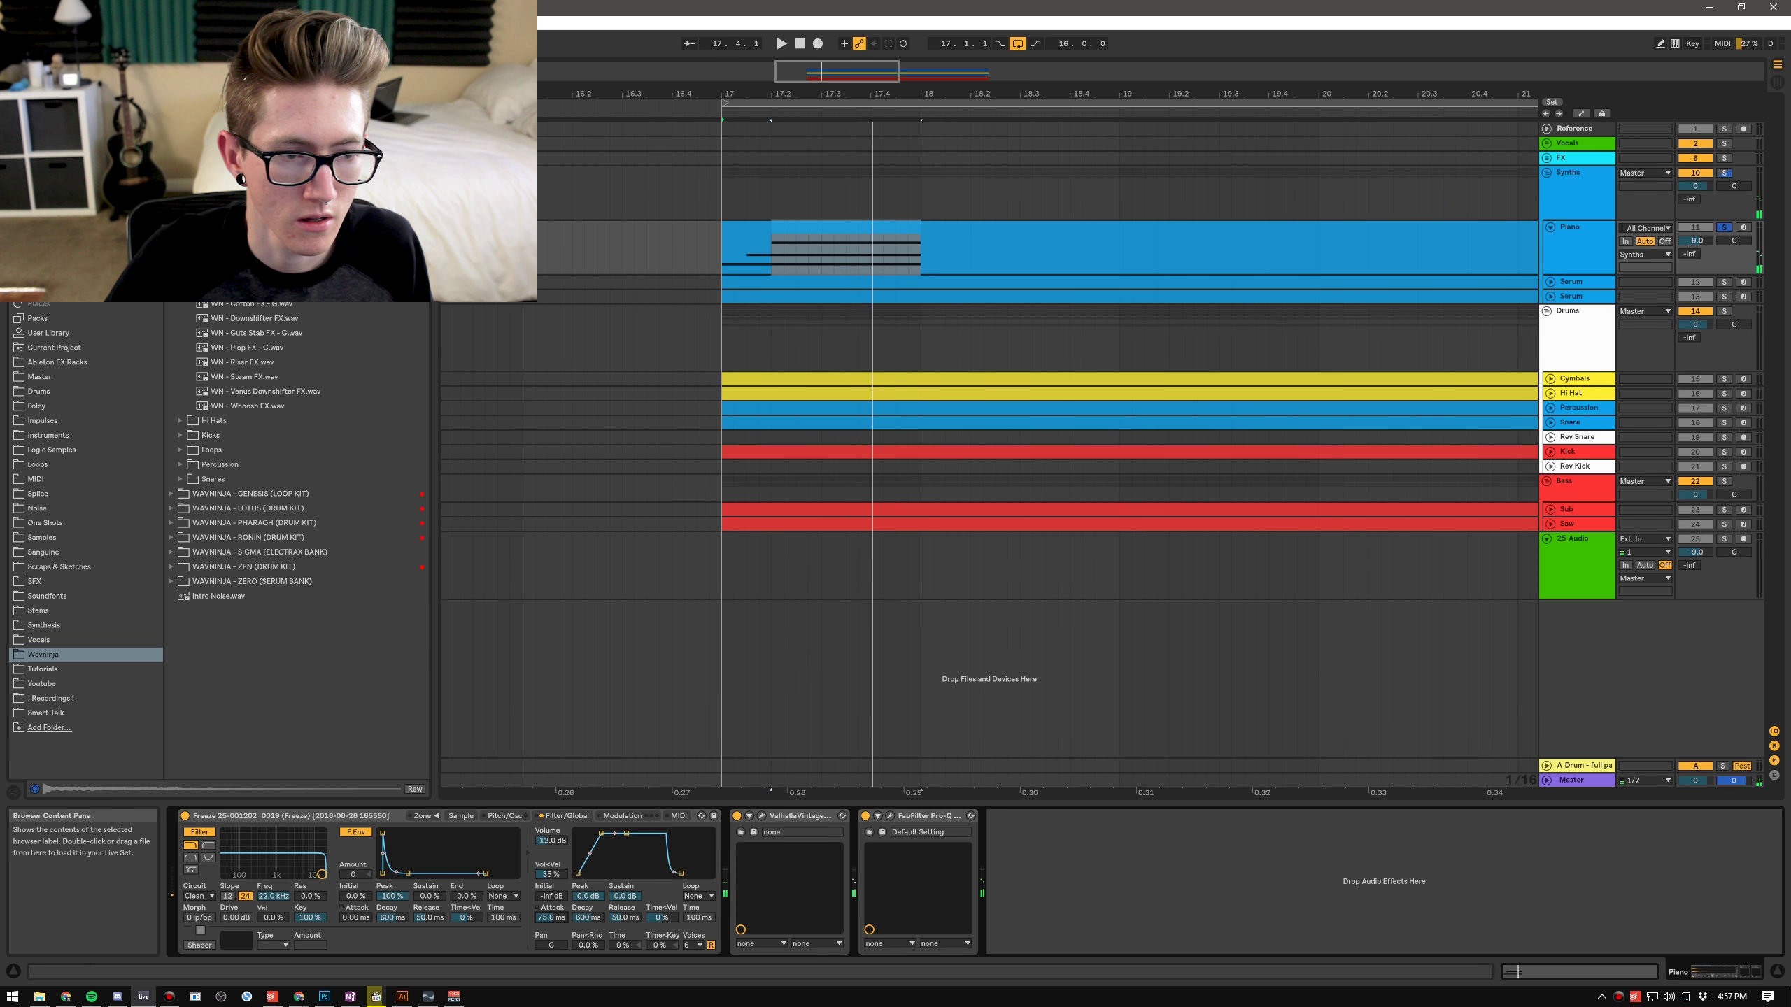
# Step: Add ValhallaVintageVerb to the Piano track and set its color to 1980s
pyautogui.click(42, 130)
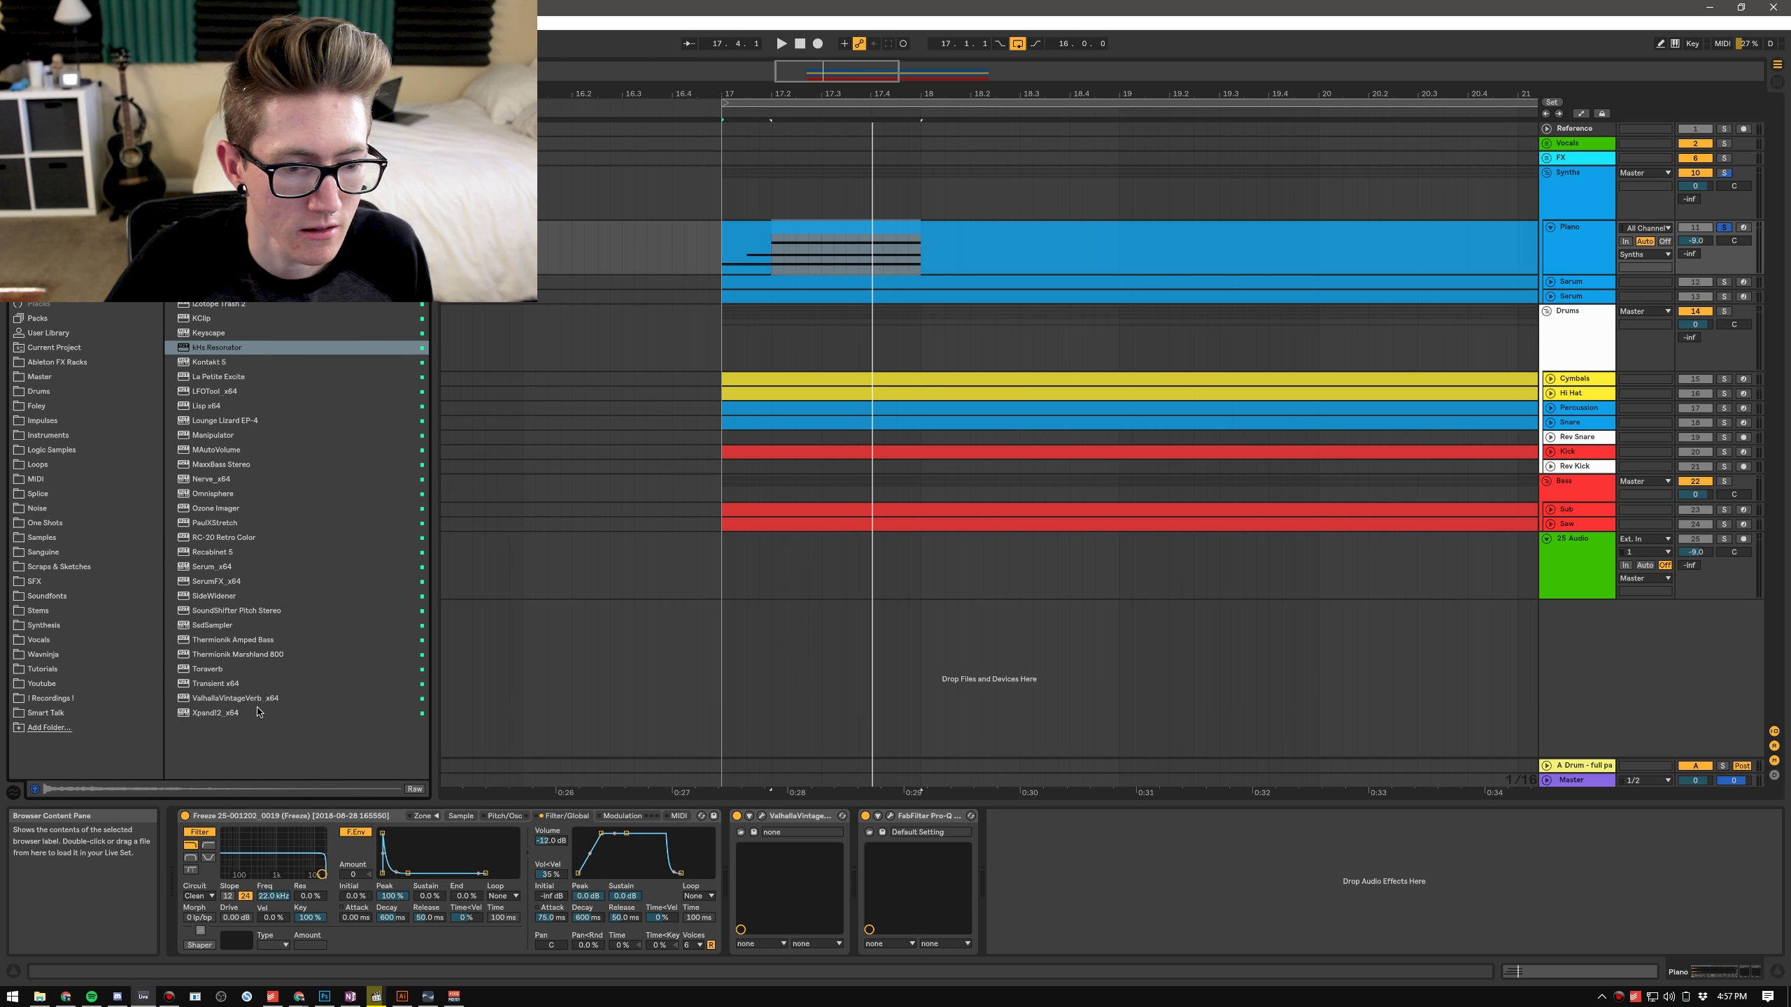
pyautogui.doubleClick(240, 698)
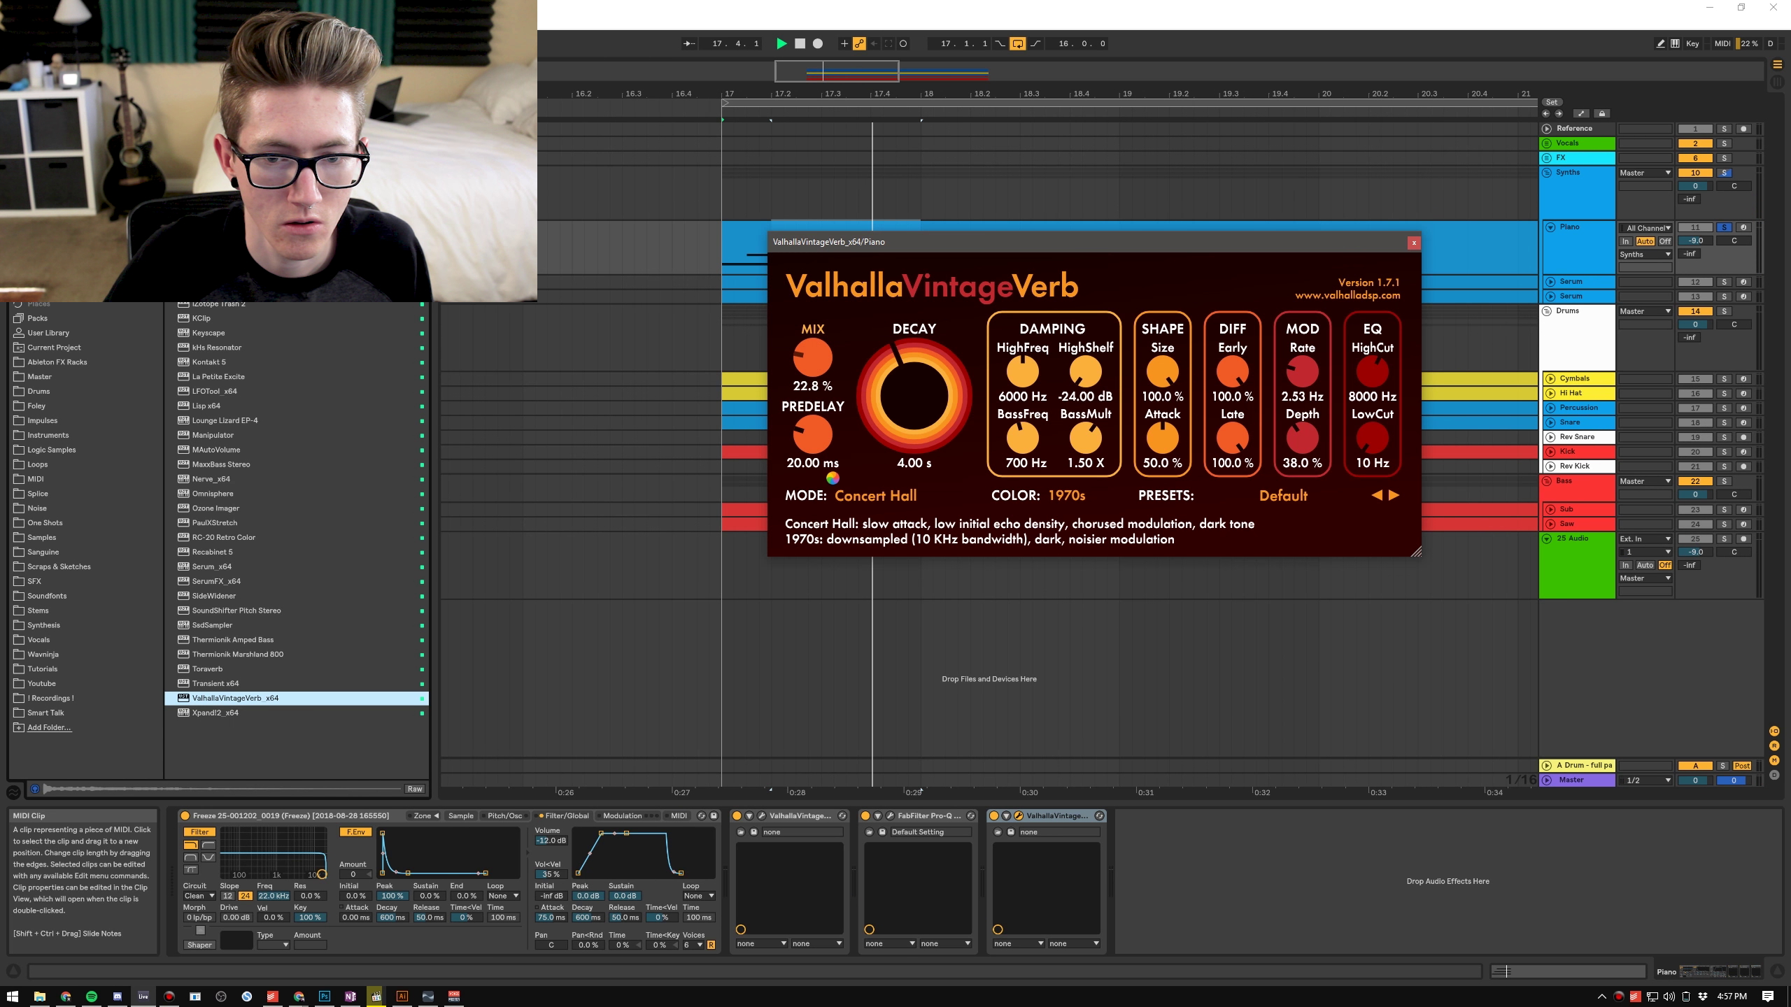
pyautogui.click(1066, 497)
pyautogui.click(1051, 536)
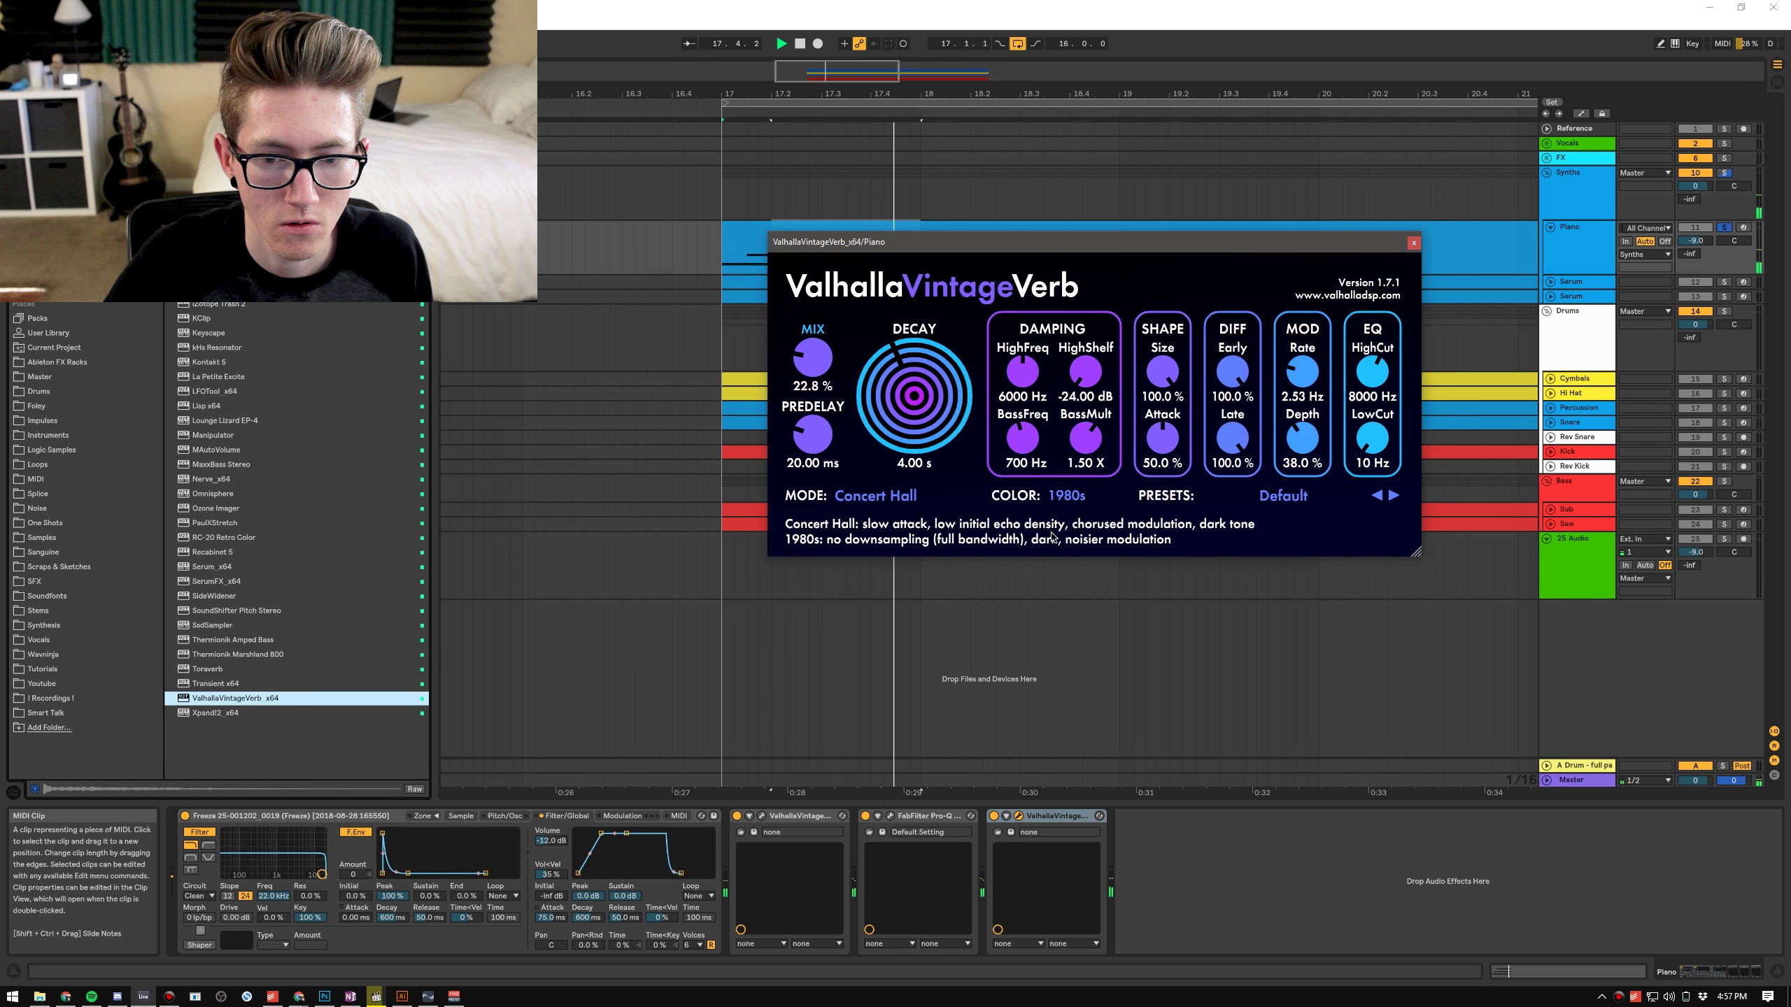
# Step: Transpose all chord notes in the Piano clip so the chord consists of A#2, C#3 and F3
pyautogui.doubleClick(758, 231)
pyautogui.click(471, 817)
pyautogui.hotkey('ctrl', 'a')
pyautogui.press('Down')
pyautogui.press('Down')
pyautogui.press('Down')
pyautogui.press('Down')
pyautogui.press('Down')
pyautogui.press('Down')
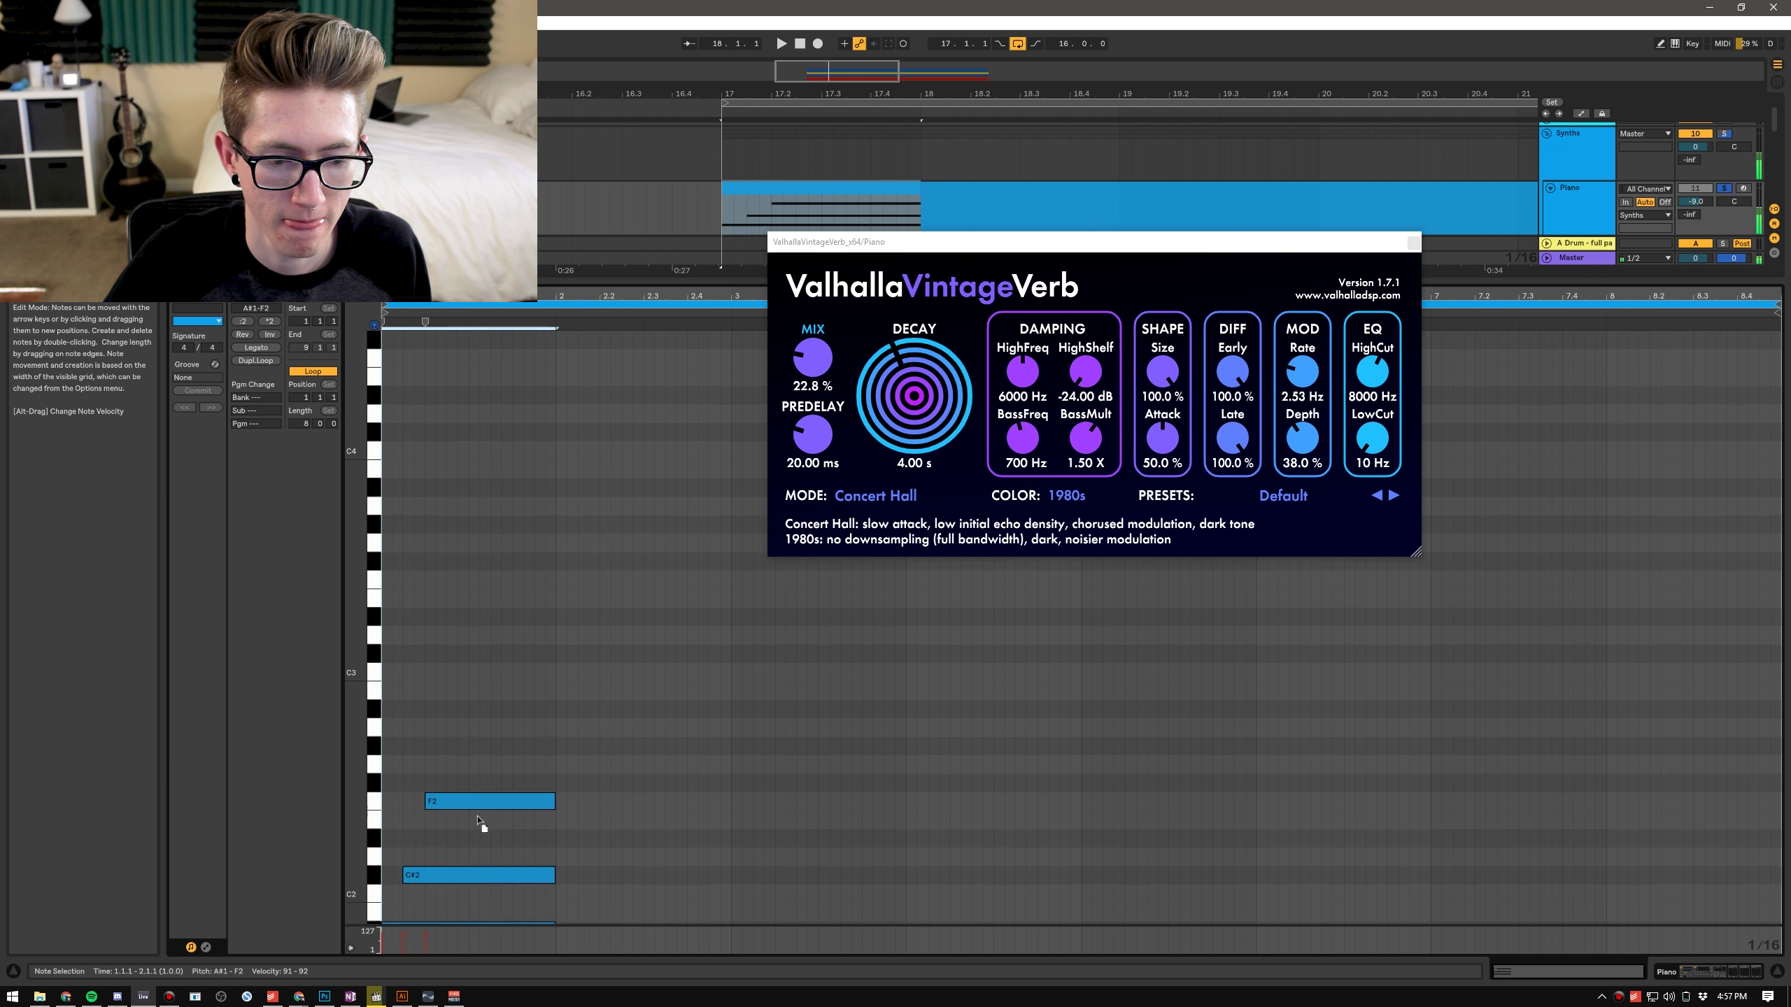
pyautogui.moveTo(477, 820); pyautogui.dragTo(463, 721)
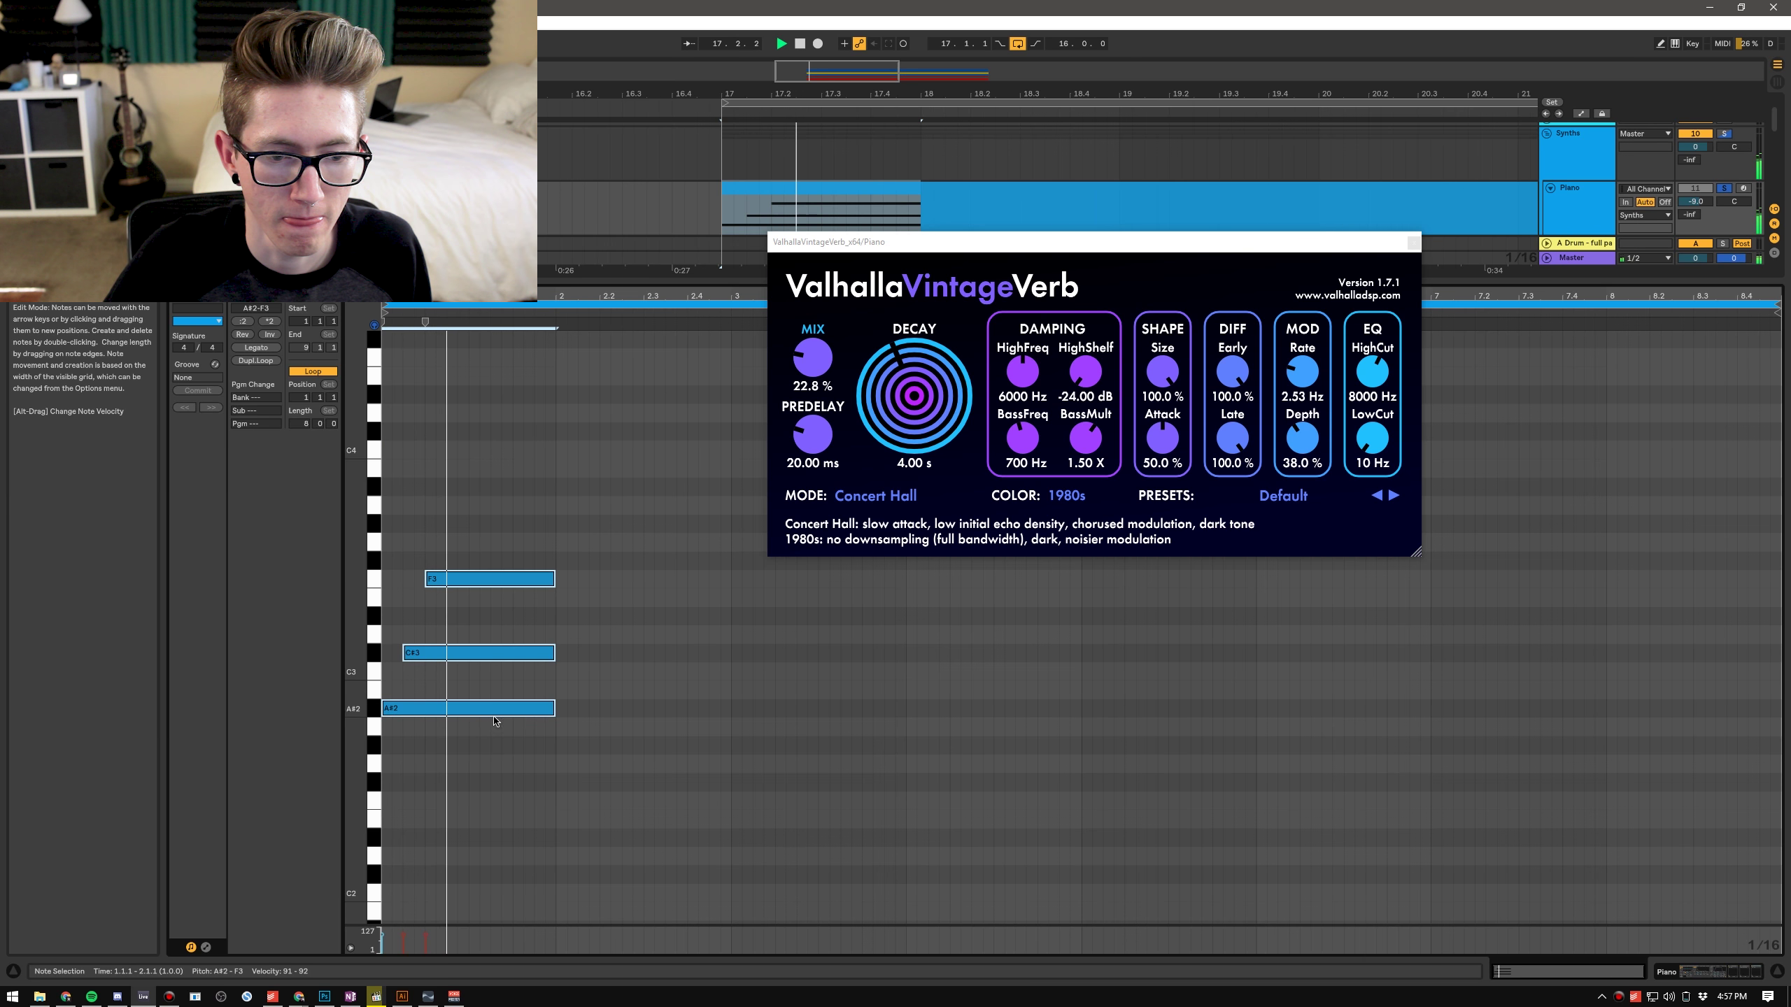
# Step: Add the melody notes A#3, G#3, D#3 and F3 over the chord, and duplicate the bar into bar 2
pyautogui.click(579, 612)
pyautogui.press('space')
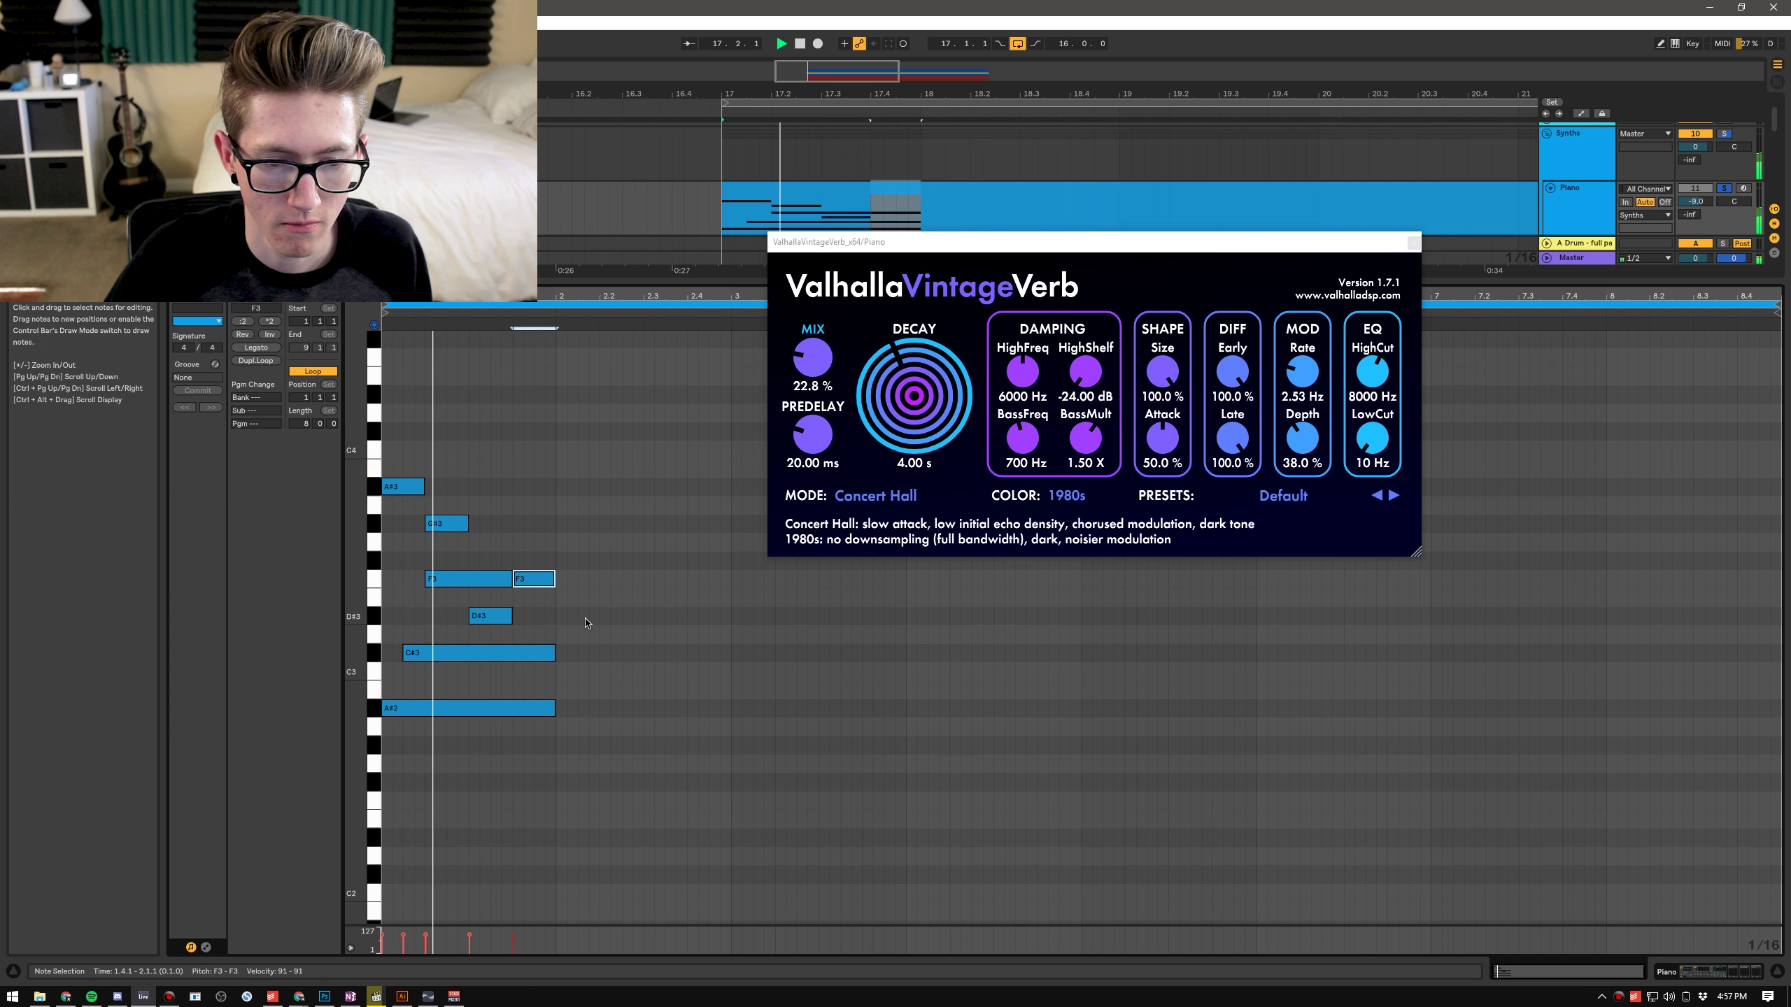
pyautogui.hotkey('ctrl', 'a')
pyautogui.hotkey('ctrl', 'd')
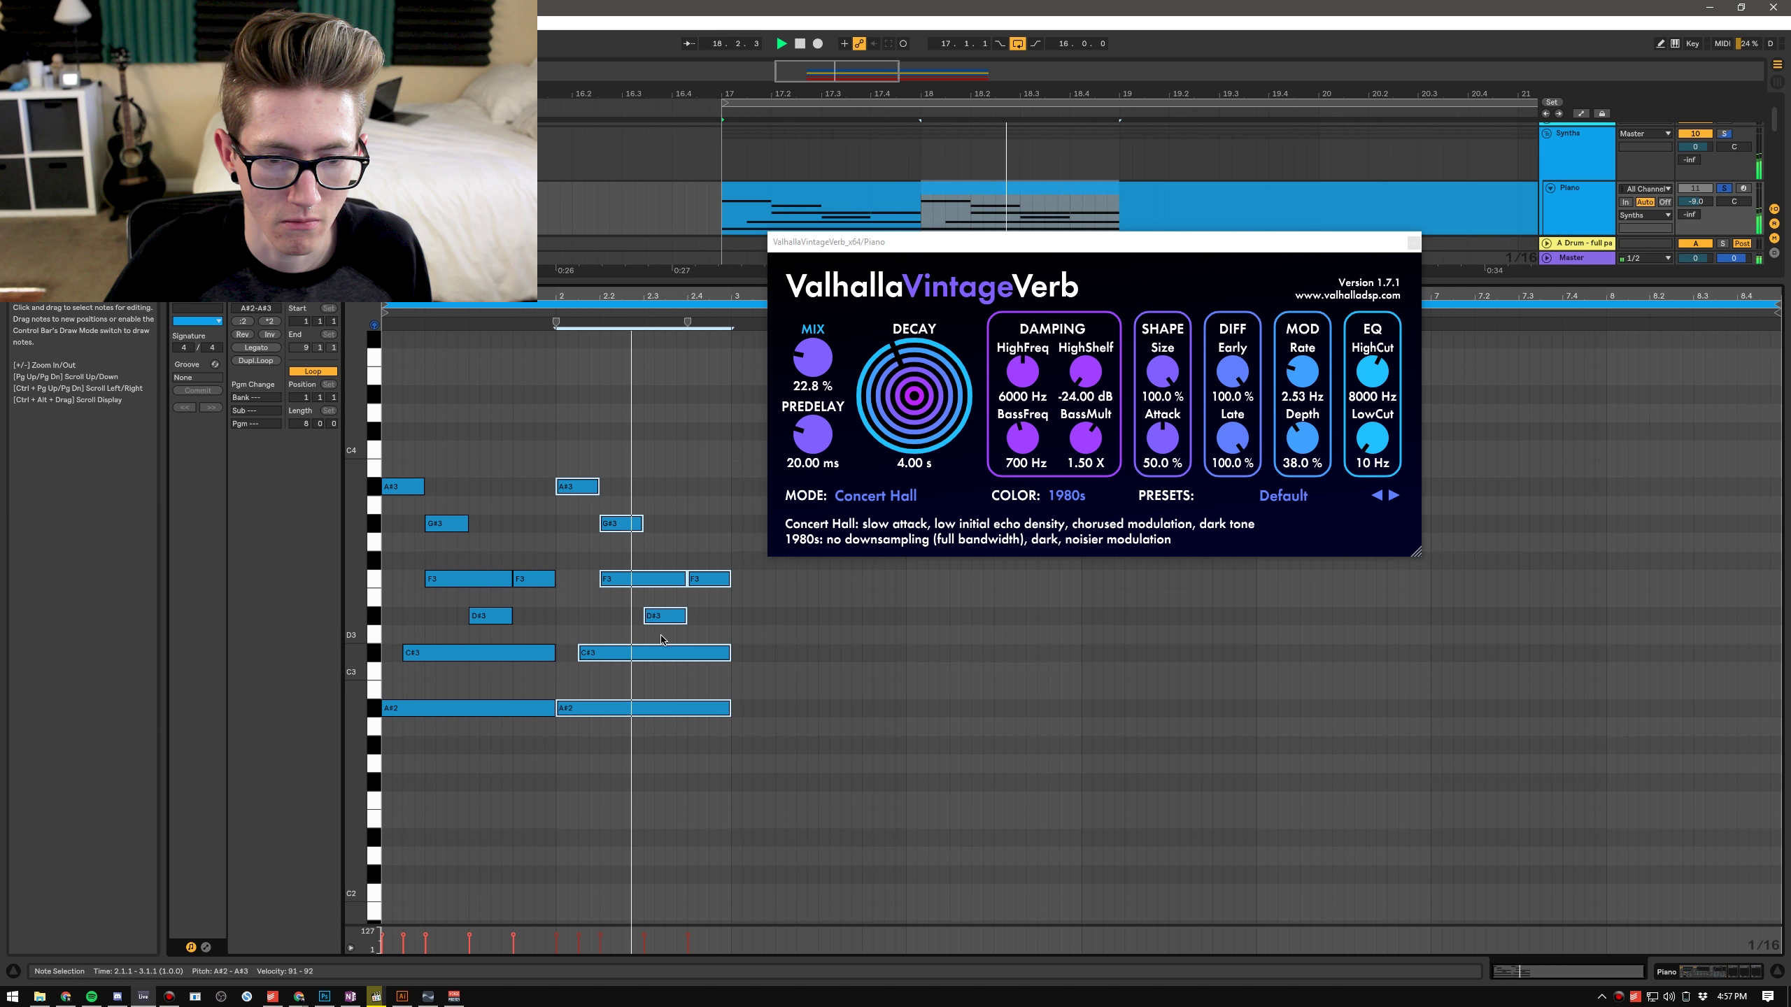
# Step: Lower the last melody note of bar 2 to C#3 and duplicate both bars into bars 3 and 4
pyautogui.click(696, 638)
pyautogui.press('space')
pyautogui.moveTo(702, 578); pyautogui.dragTo(702, 642)
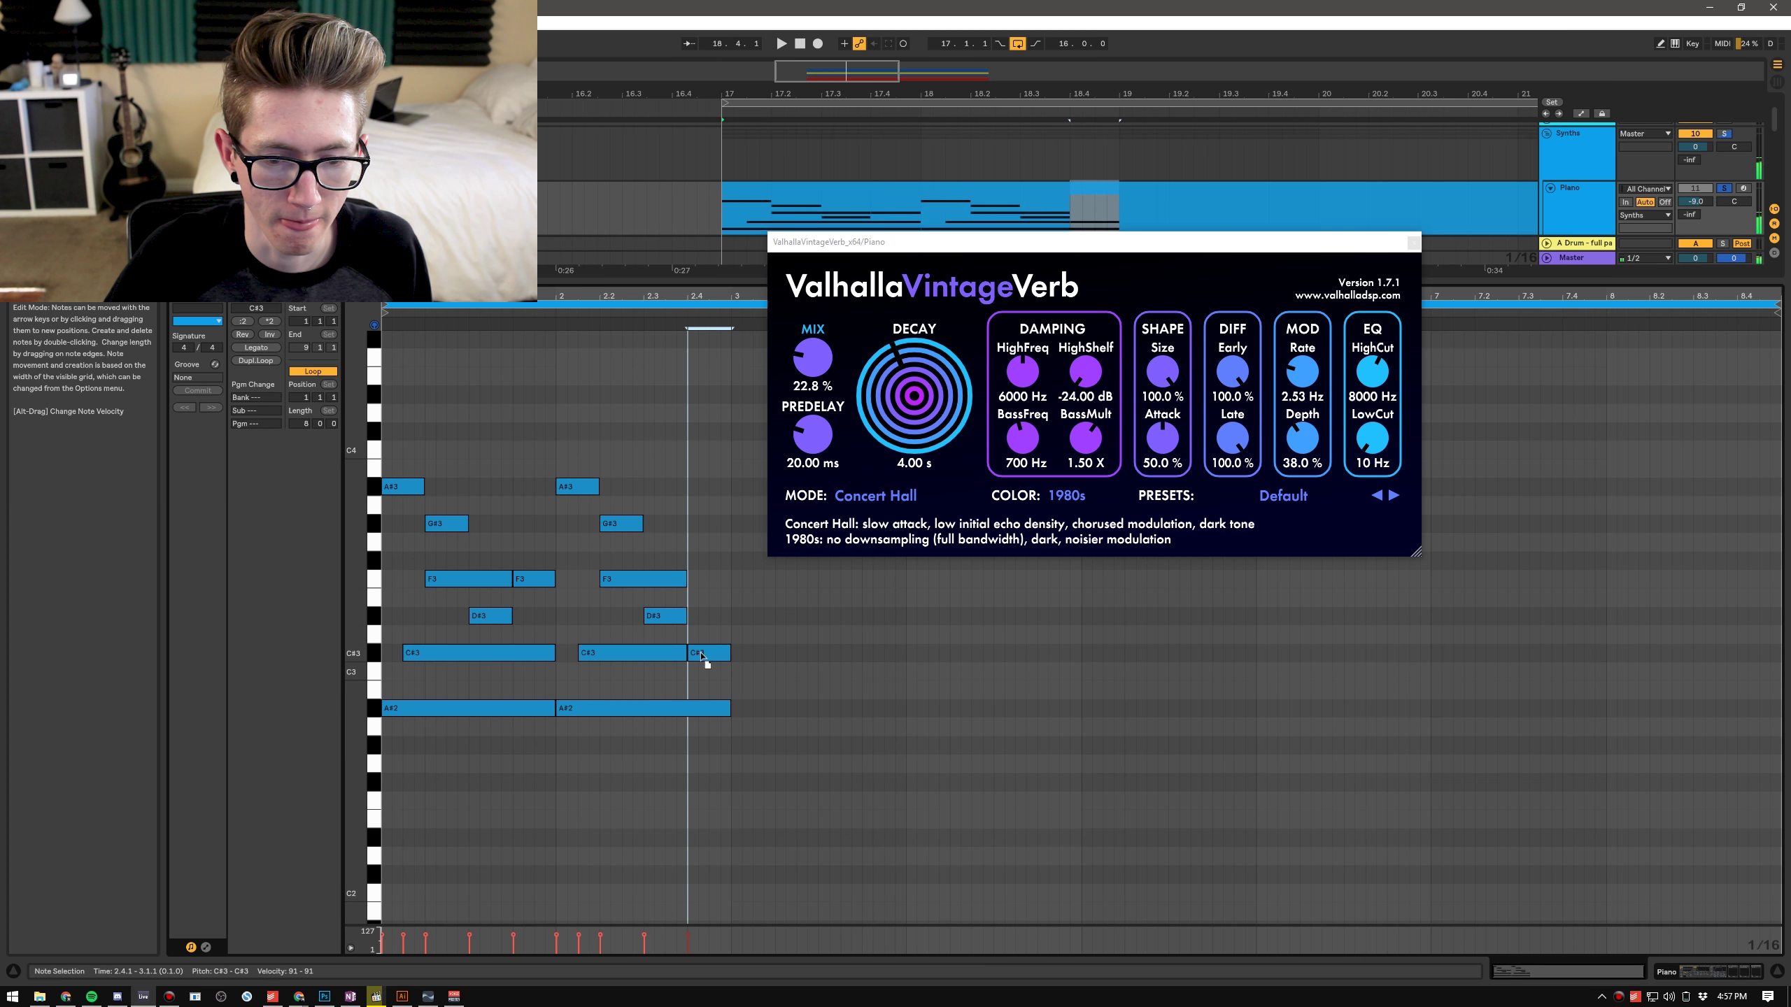
pyautogui.hotkey('ctrl', 'a')
pyautogui.press('space')
pyautogui.hotkey('ctrl', 'd')
pyautogui.moveTo(1207, 243); pyautogui.dragTo(1301, 129)
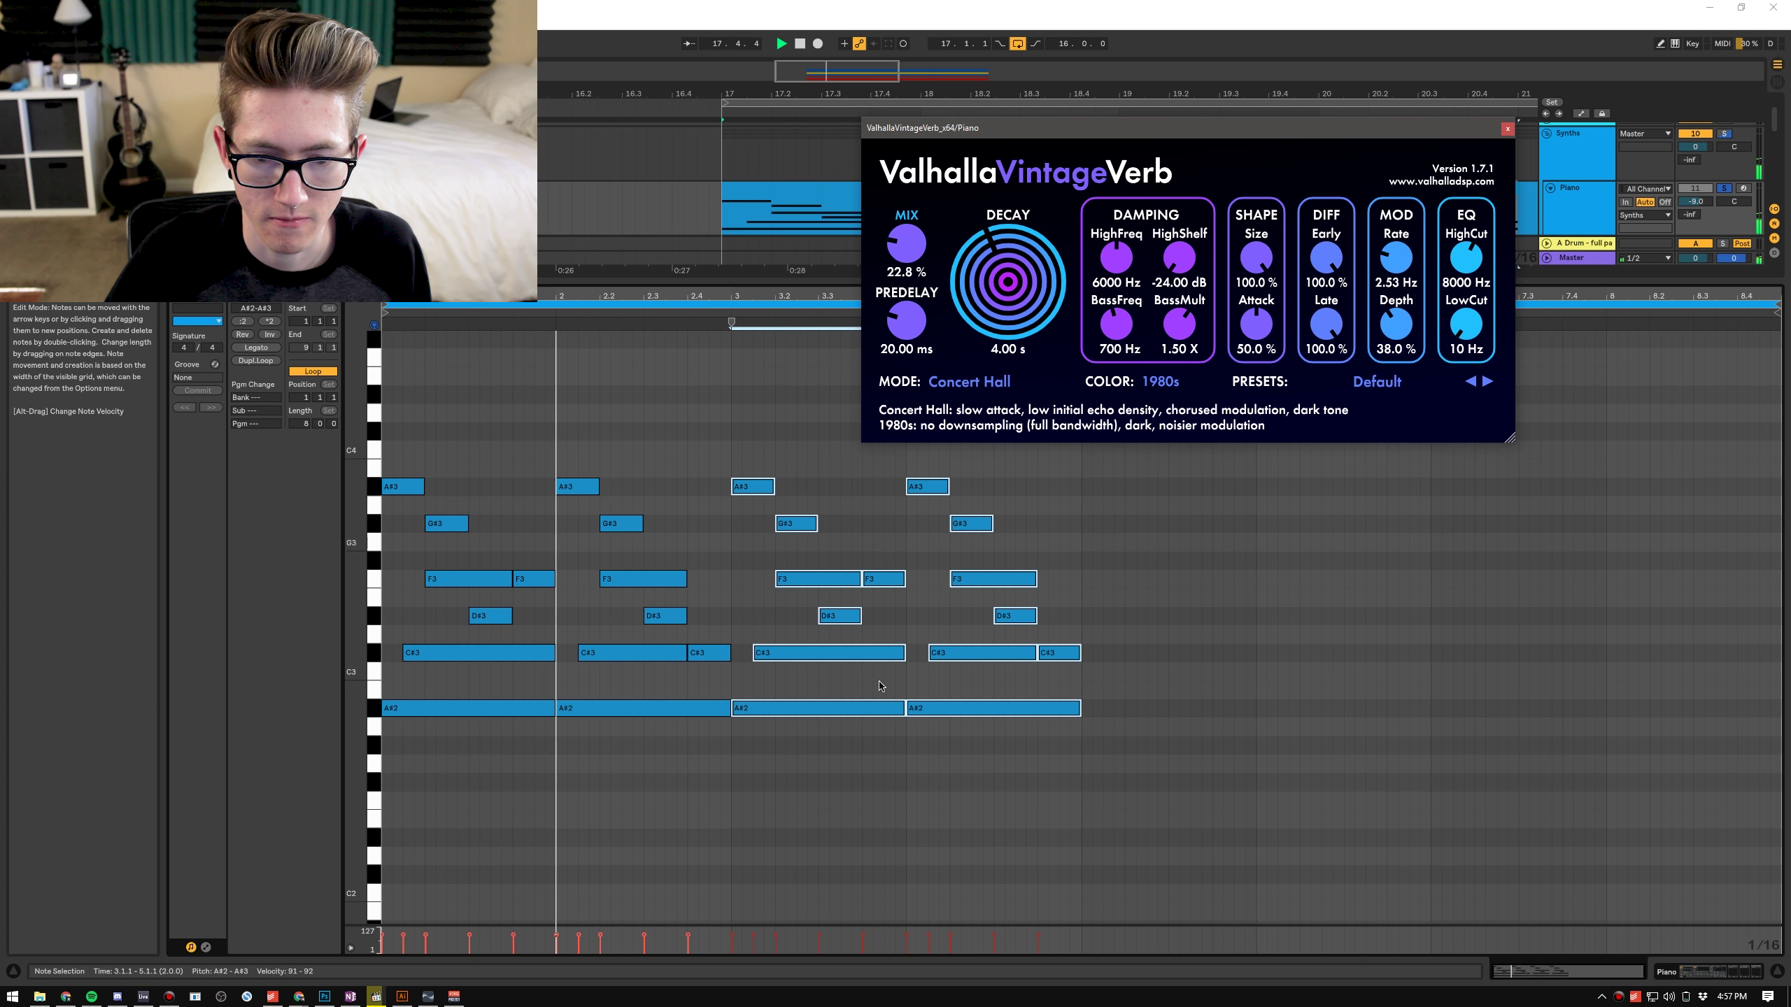
# Step: Replace the chord in bar 3 with G#2, C3 and D#3, keeping the F3 melody note at its end
pyautogui.moveTo(783, 552)
pyautogui.mouseDown()
pyautogui.moveTo(793, 715)
pyautogui.moveTo(907, 748)
pyautogui.mouseUp()
pyautogui.press('Delete')
pyautogui.press('space')
pyautogui.press('space')
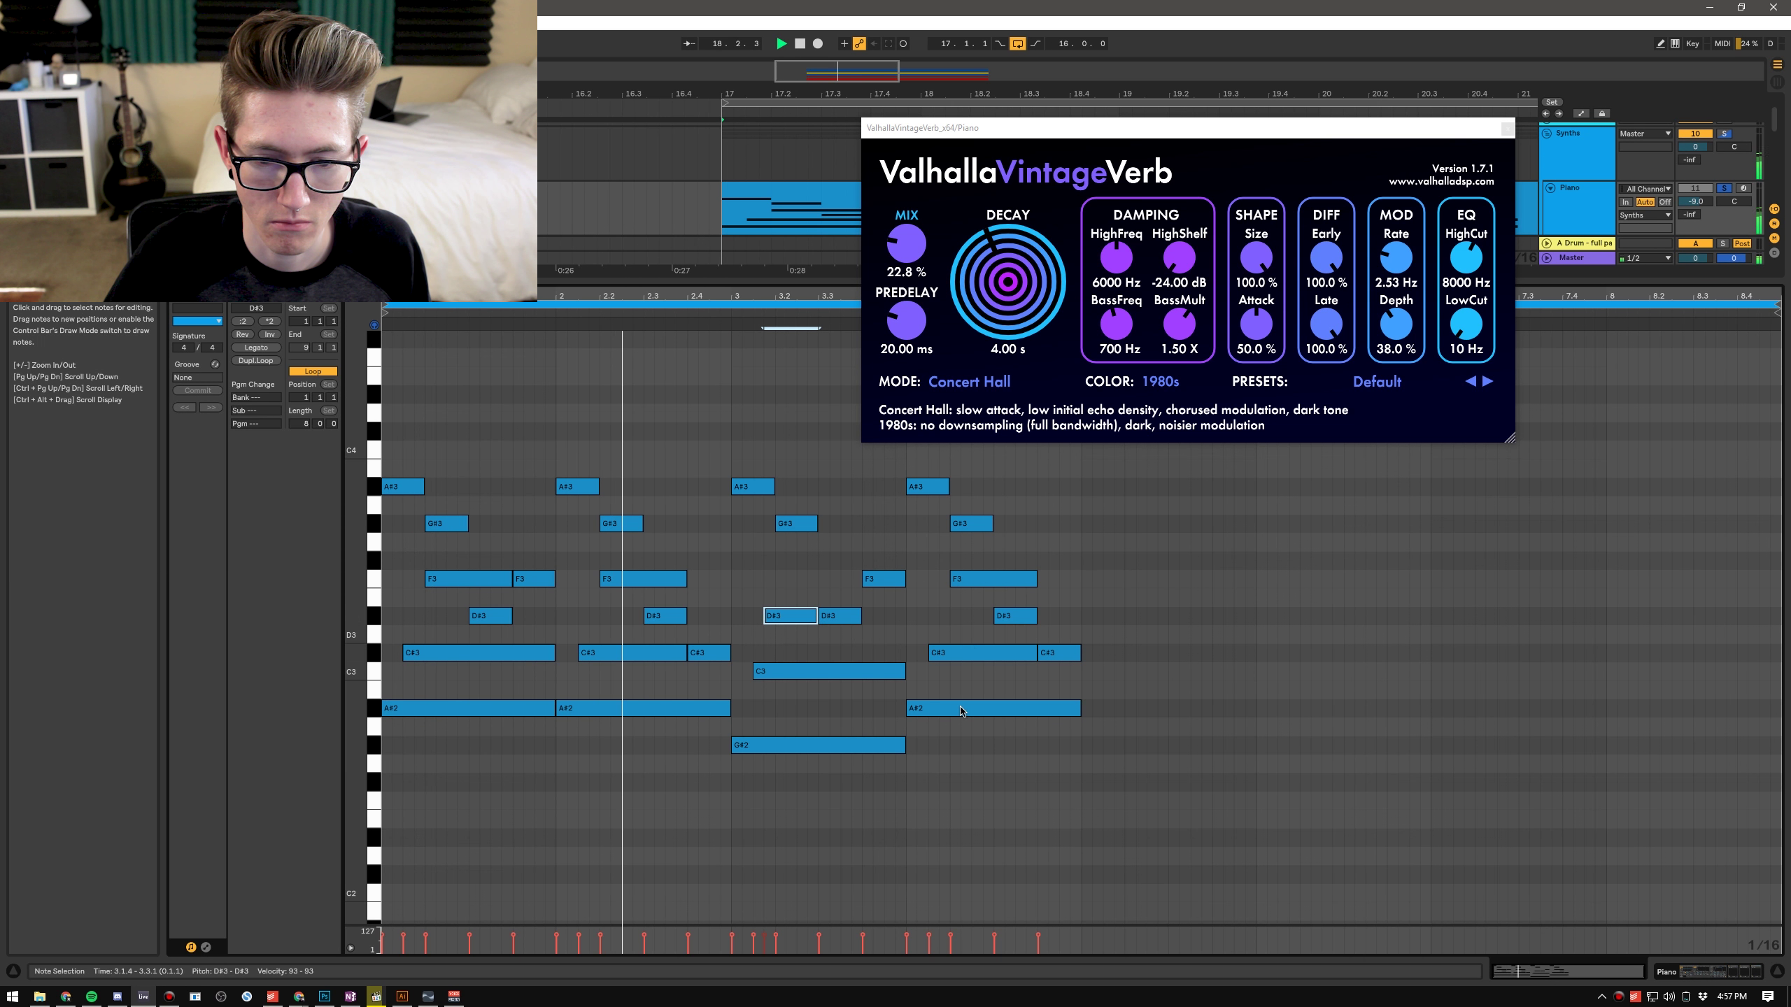
# Step: Change the chord in bar 4 to F2, G#2 and C3
pyautogui.moveTo(961, 710); pyautogui.dragTo(960, 748)
pyautogui.moveTo(959, 654); pyautogui.dragTo(959, 672)
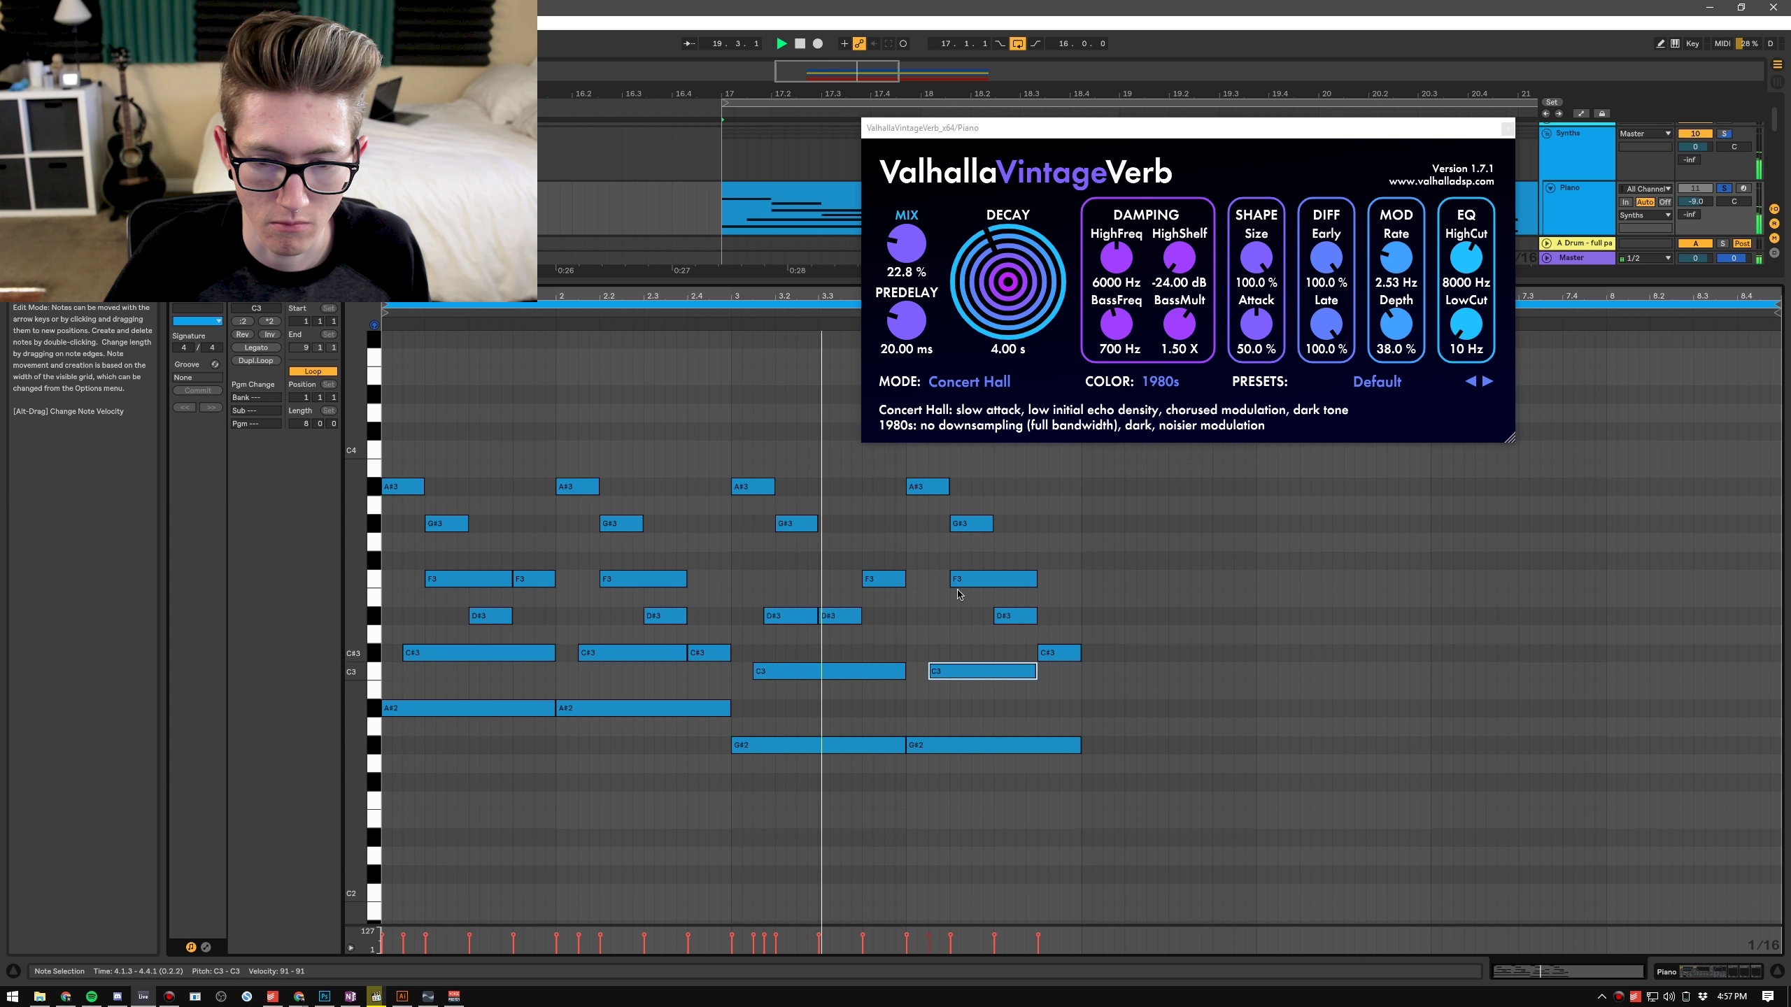
pyautogui.moveTo(945, 749); pyautogui.dragTo(947, 804)
pyautogui.moveTo(959, 675); pyautogui.dragTo(959, 739)
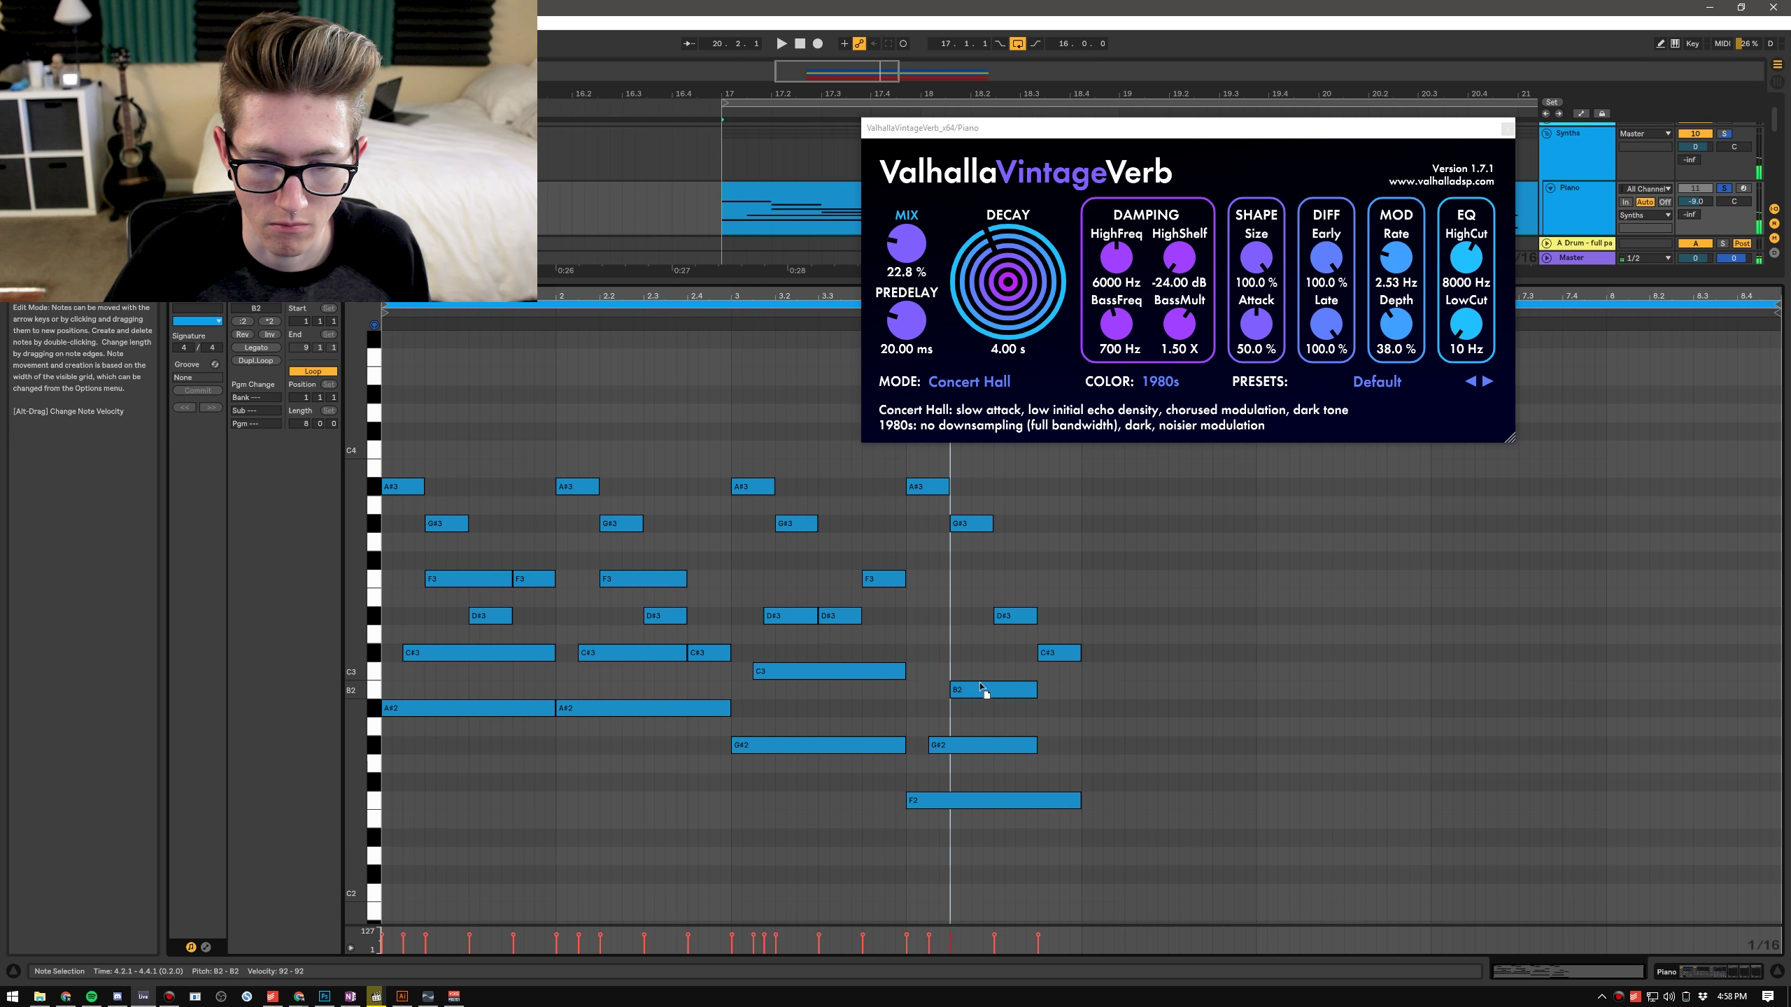
pyautogui.click(983, 679)
pyautogui.press('space')
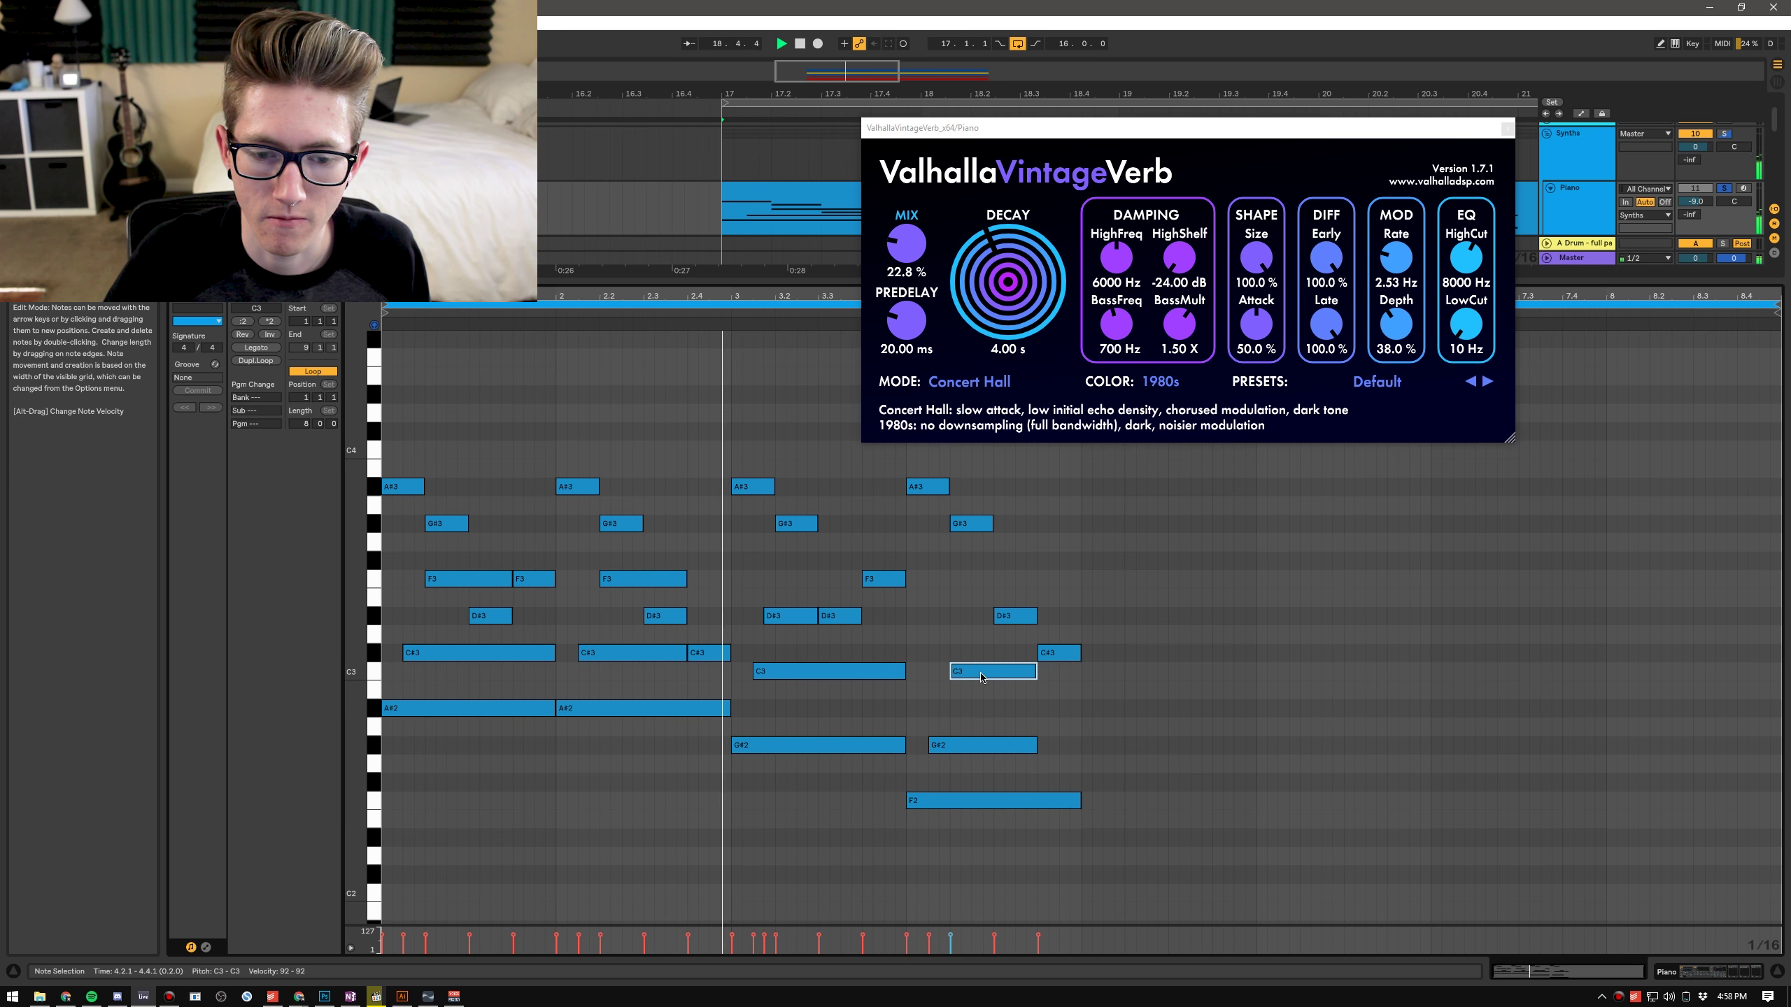
# Step: Duplicate the four-bar Piano progression into bars 5 to 8 and shrink the note editor to reveal the arrangement
pyautogui.press('space')
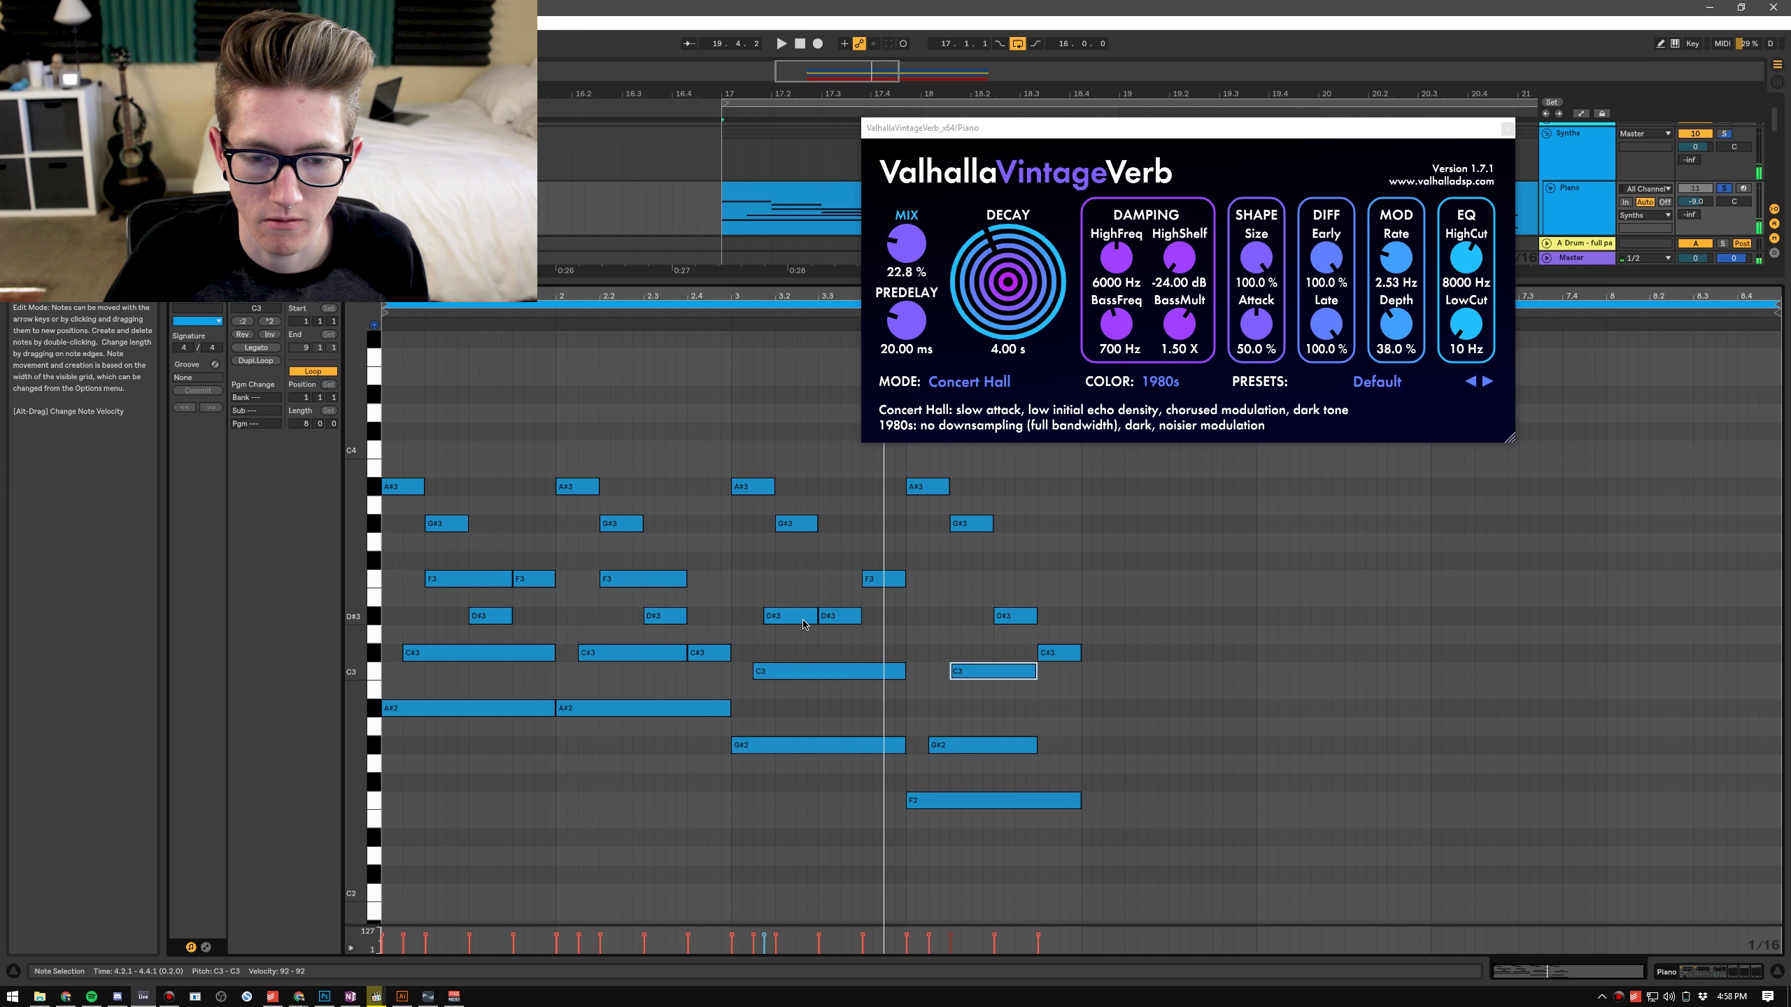
pyautogui.press('space')
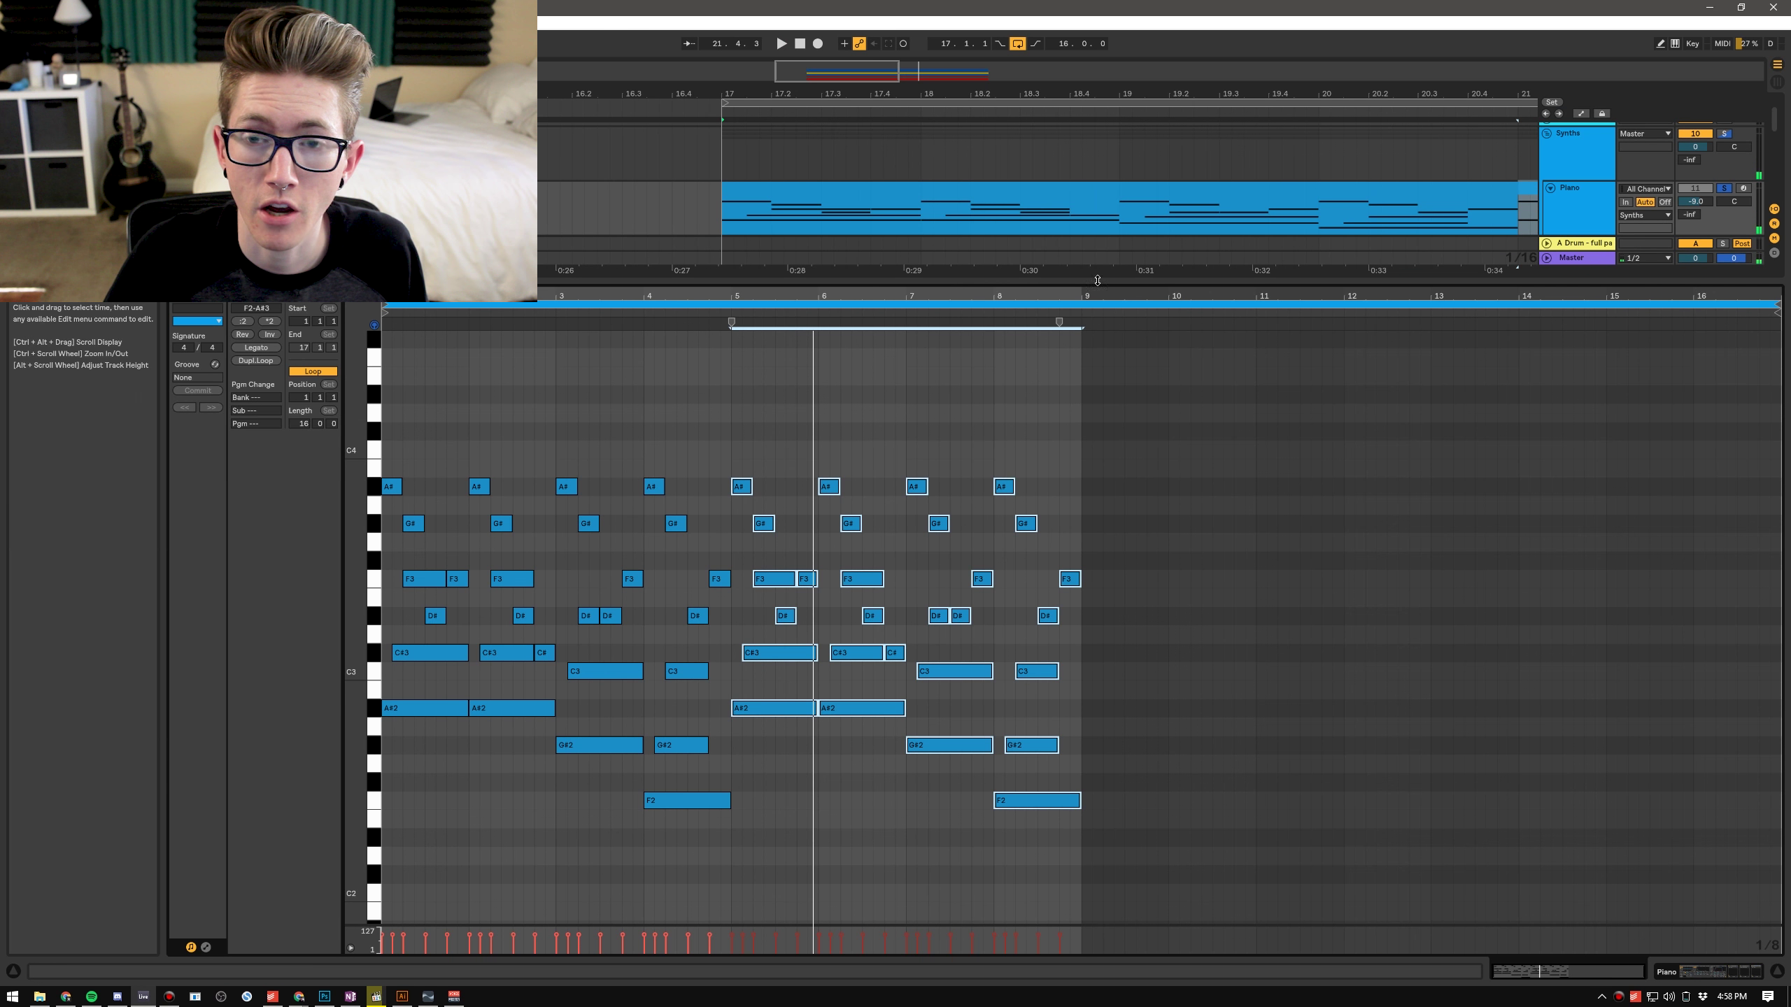
pyautogui.moveTo(1162, 280); pyautogui.dragTo(1113, 685)
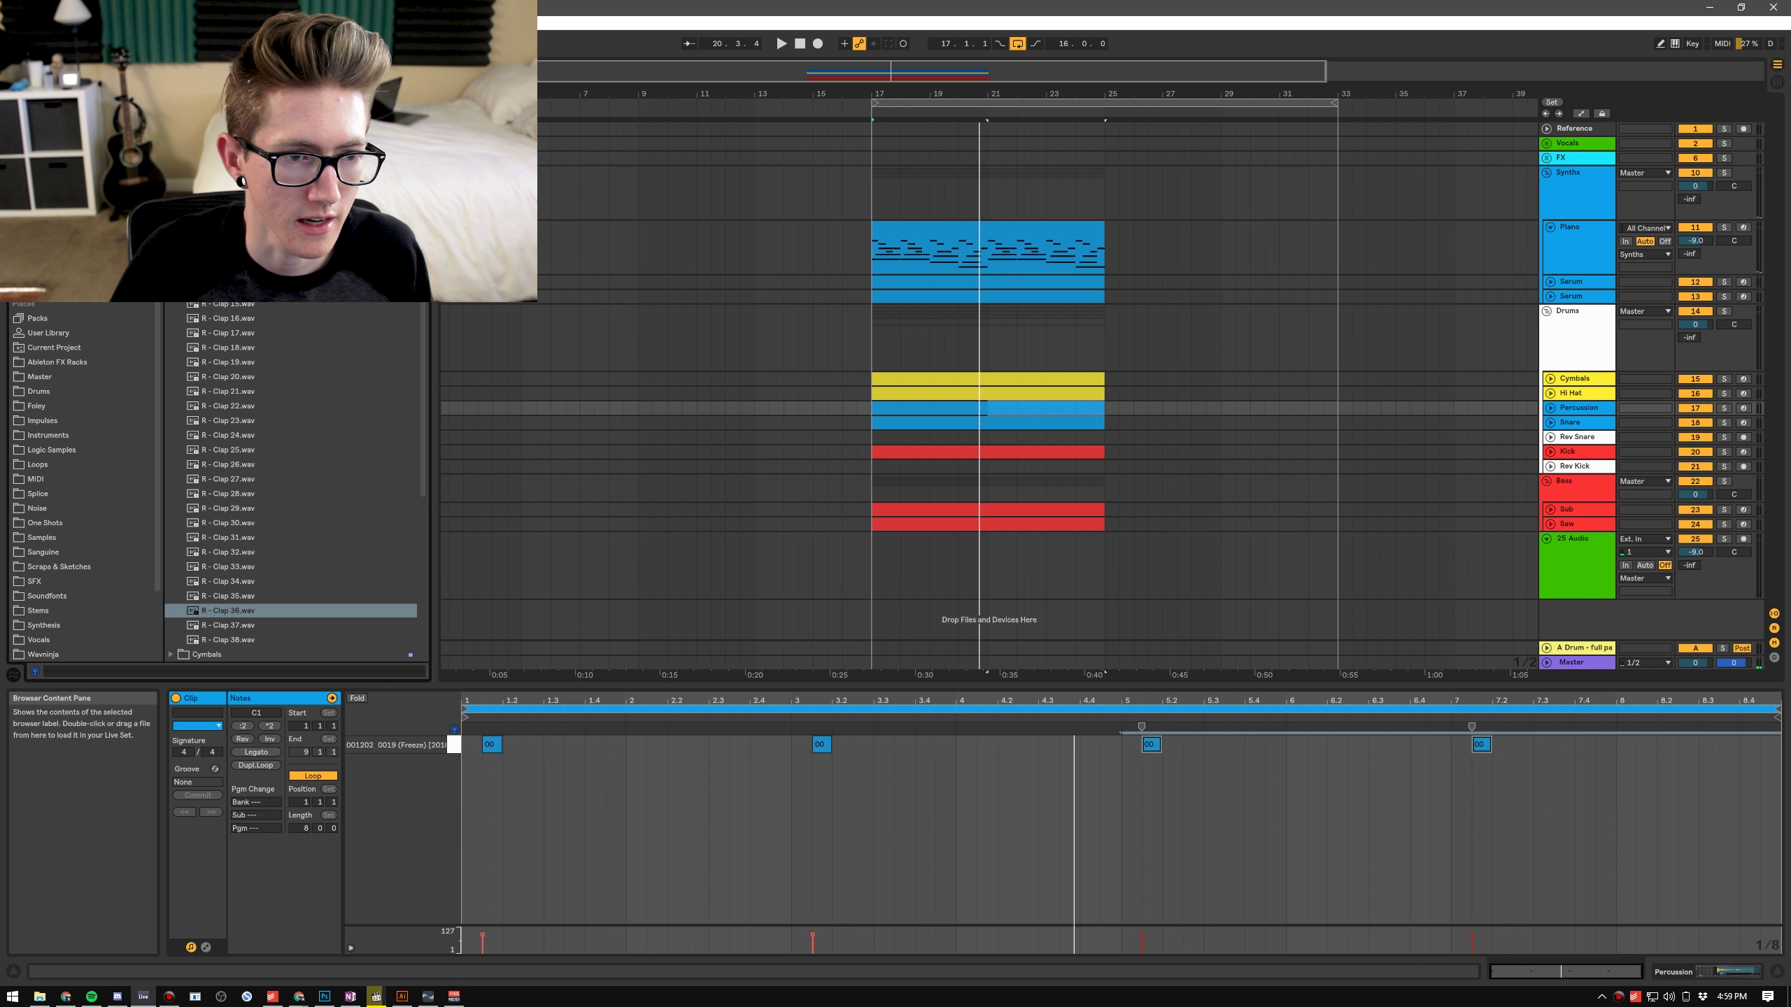
# Step: Load a clap sample onto the Snare track and place a Main hit on beat 3 of all eight bars
pyautogui.press('Down')
pyautogui.press('Down')
pyautogui.press('Down')
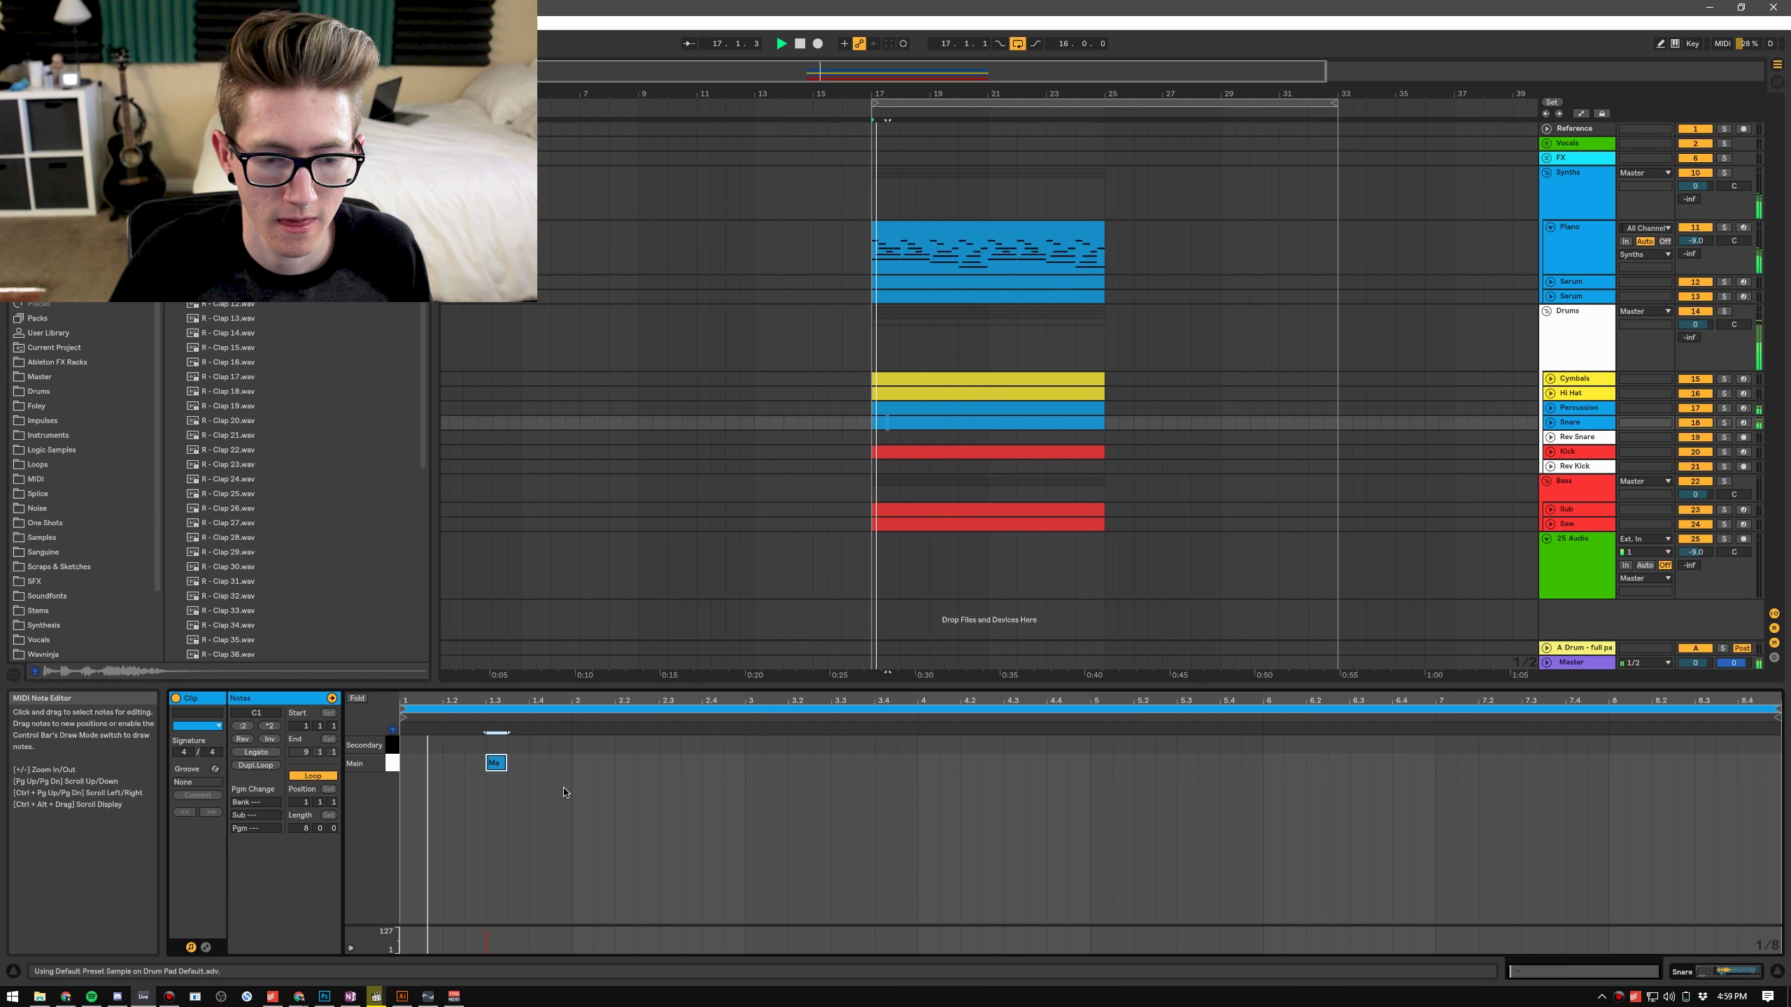
pyautogui.hotkey('ctrl', 'd')
pyautogui.hotkey('ctrl', 'd')
pyautogui.hotkey('ctrl', 'd')
pyautogui.hotkey('ctrl', 'd')
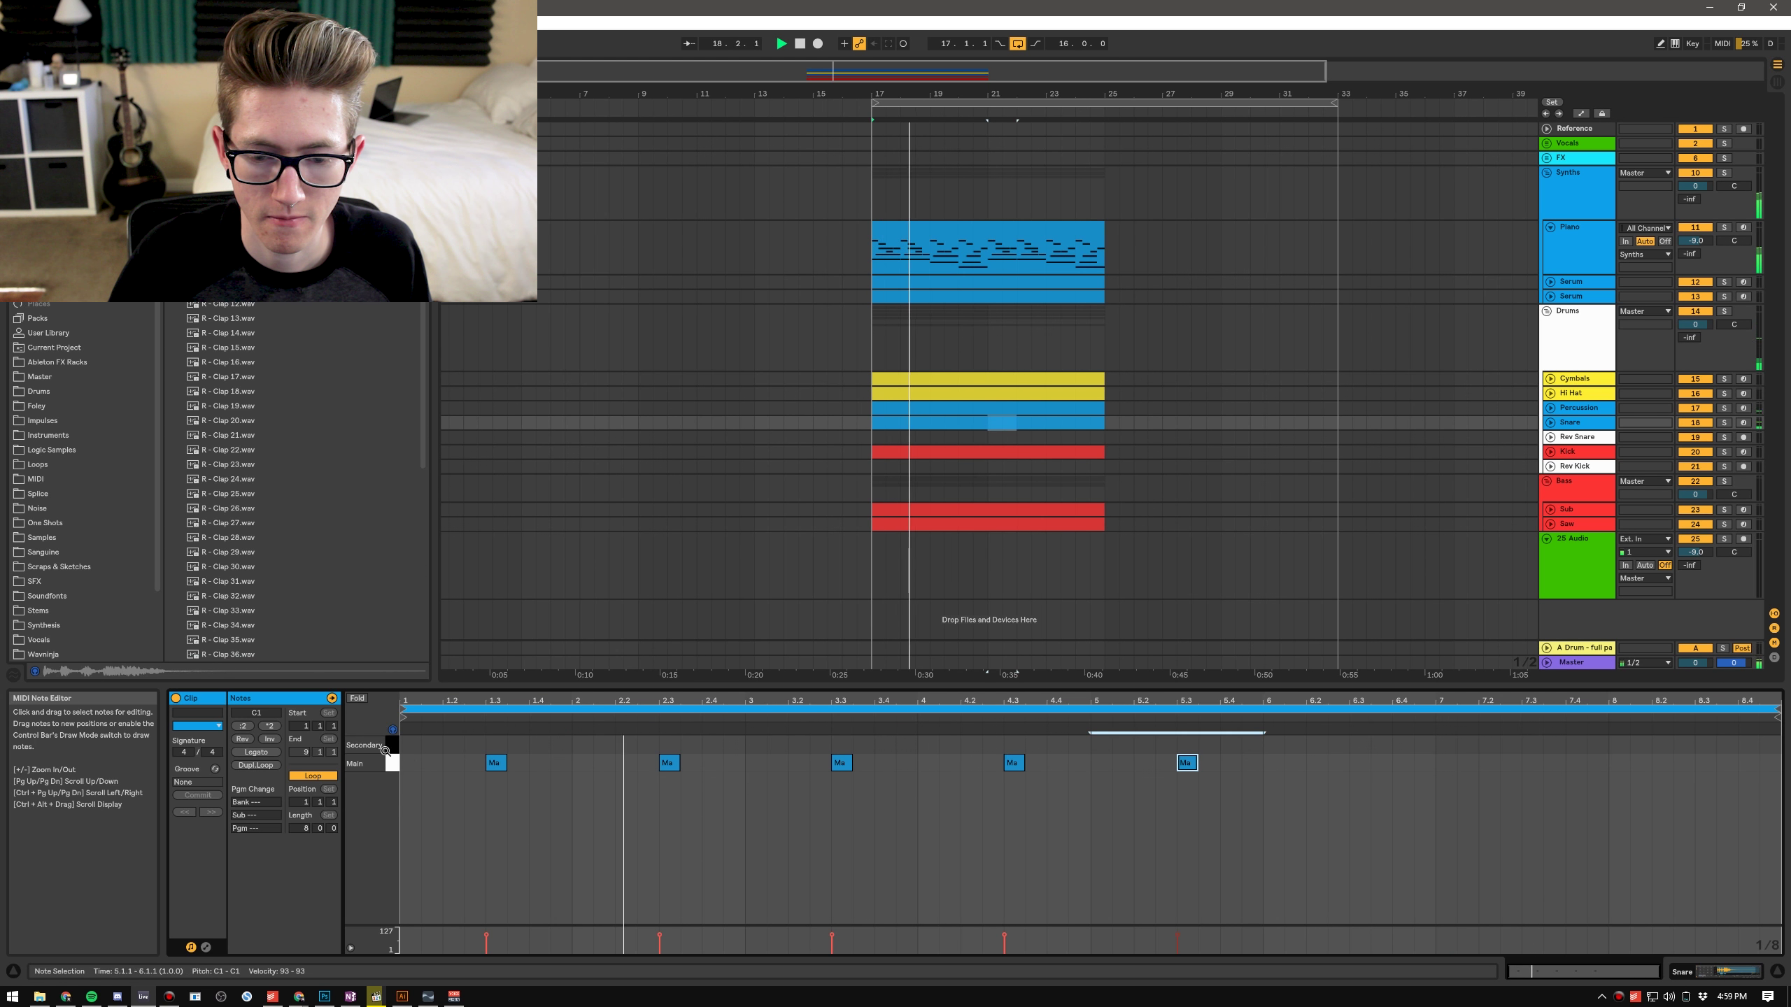
pyautogui.hotkey('ctrl', 'd')
pyautogui.hotkey('ctrl', 'd')
pyautogui.hotkey('ctrl', 'd')
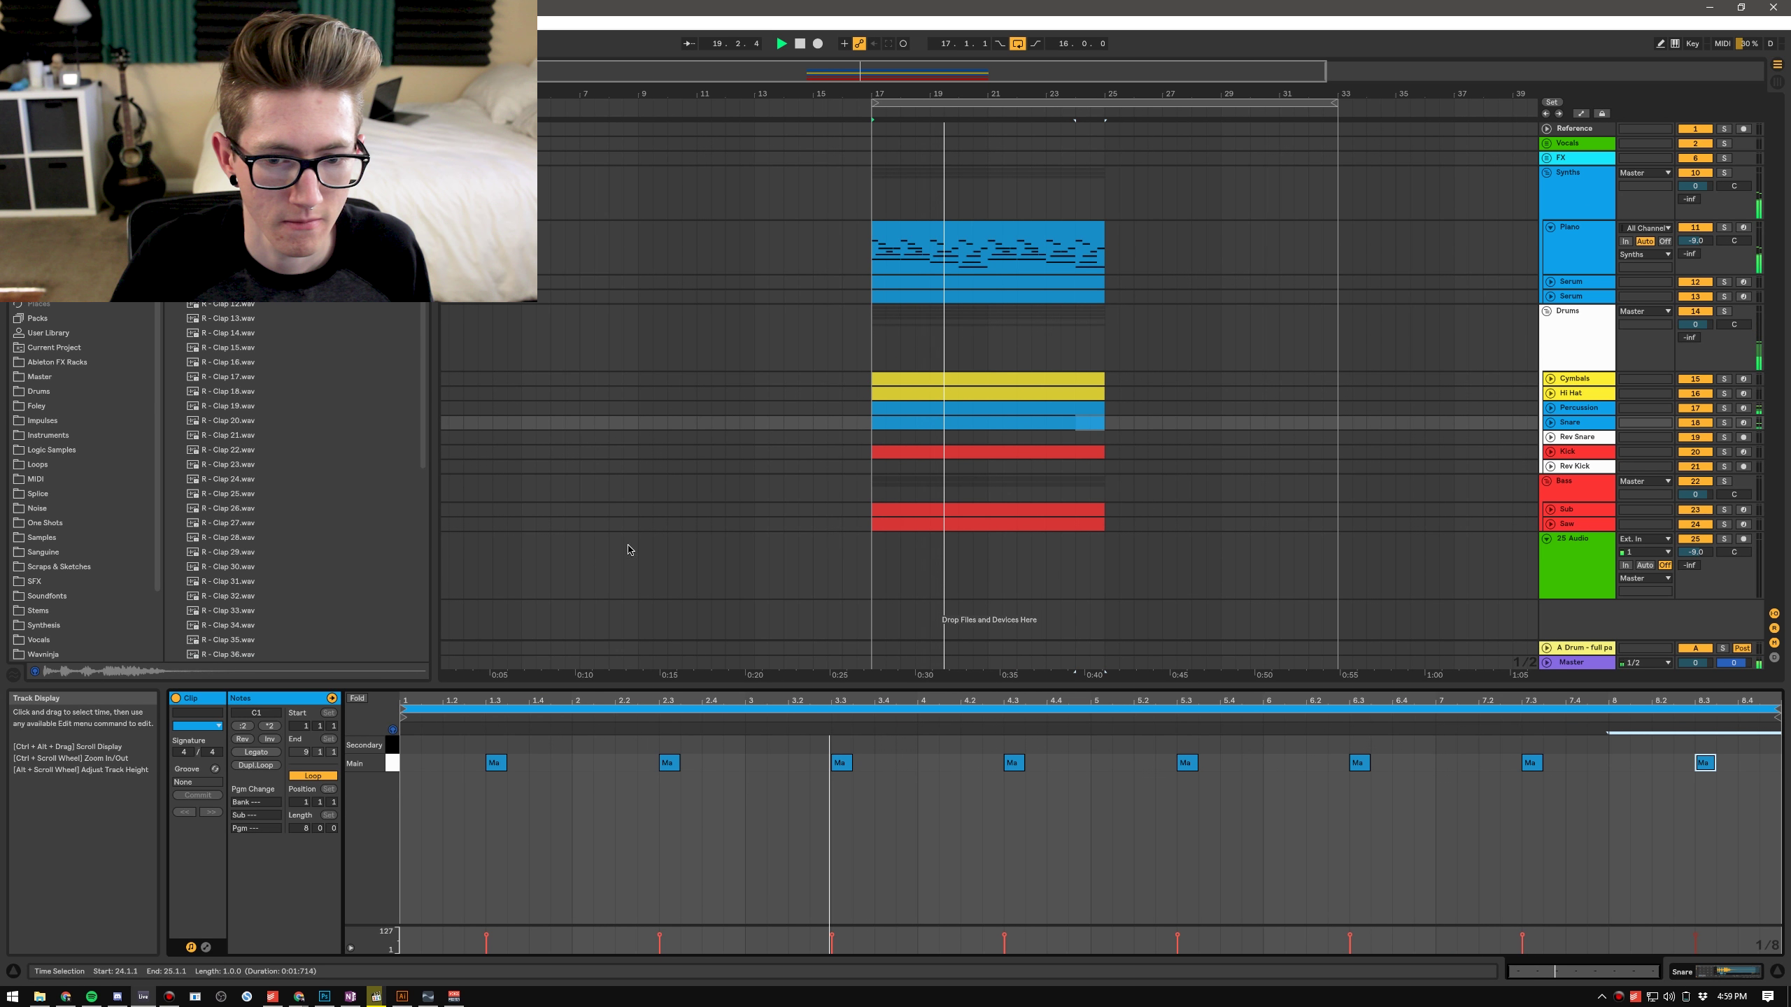
# Step: Program kick hits at 1.1, 2.1.3, 2.2, 3.1 and 4.2 in the Kick track's clip
pyautogui.click(923, 510)
pyautogui.press('space')
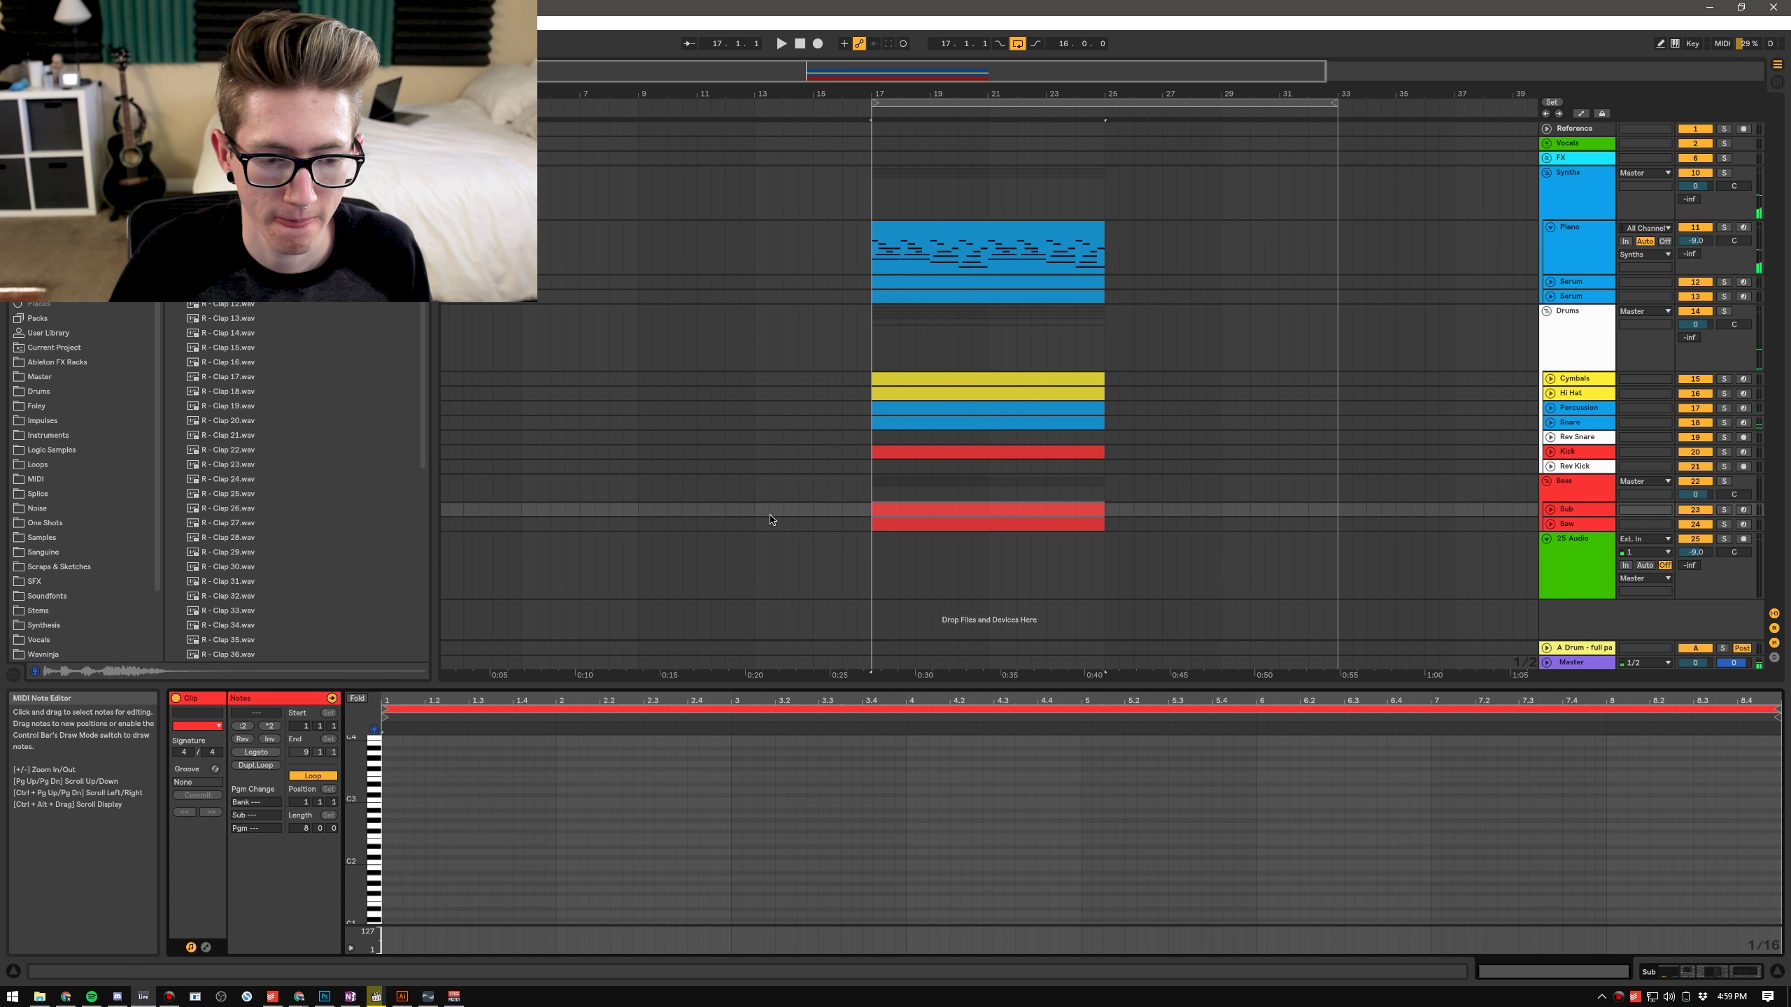
pyautogui.click(904, 452)
pyautogui.press('space')
pyautogui.doubleClick(600, 744)
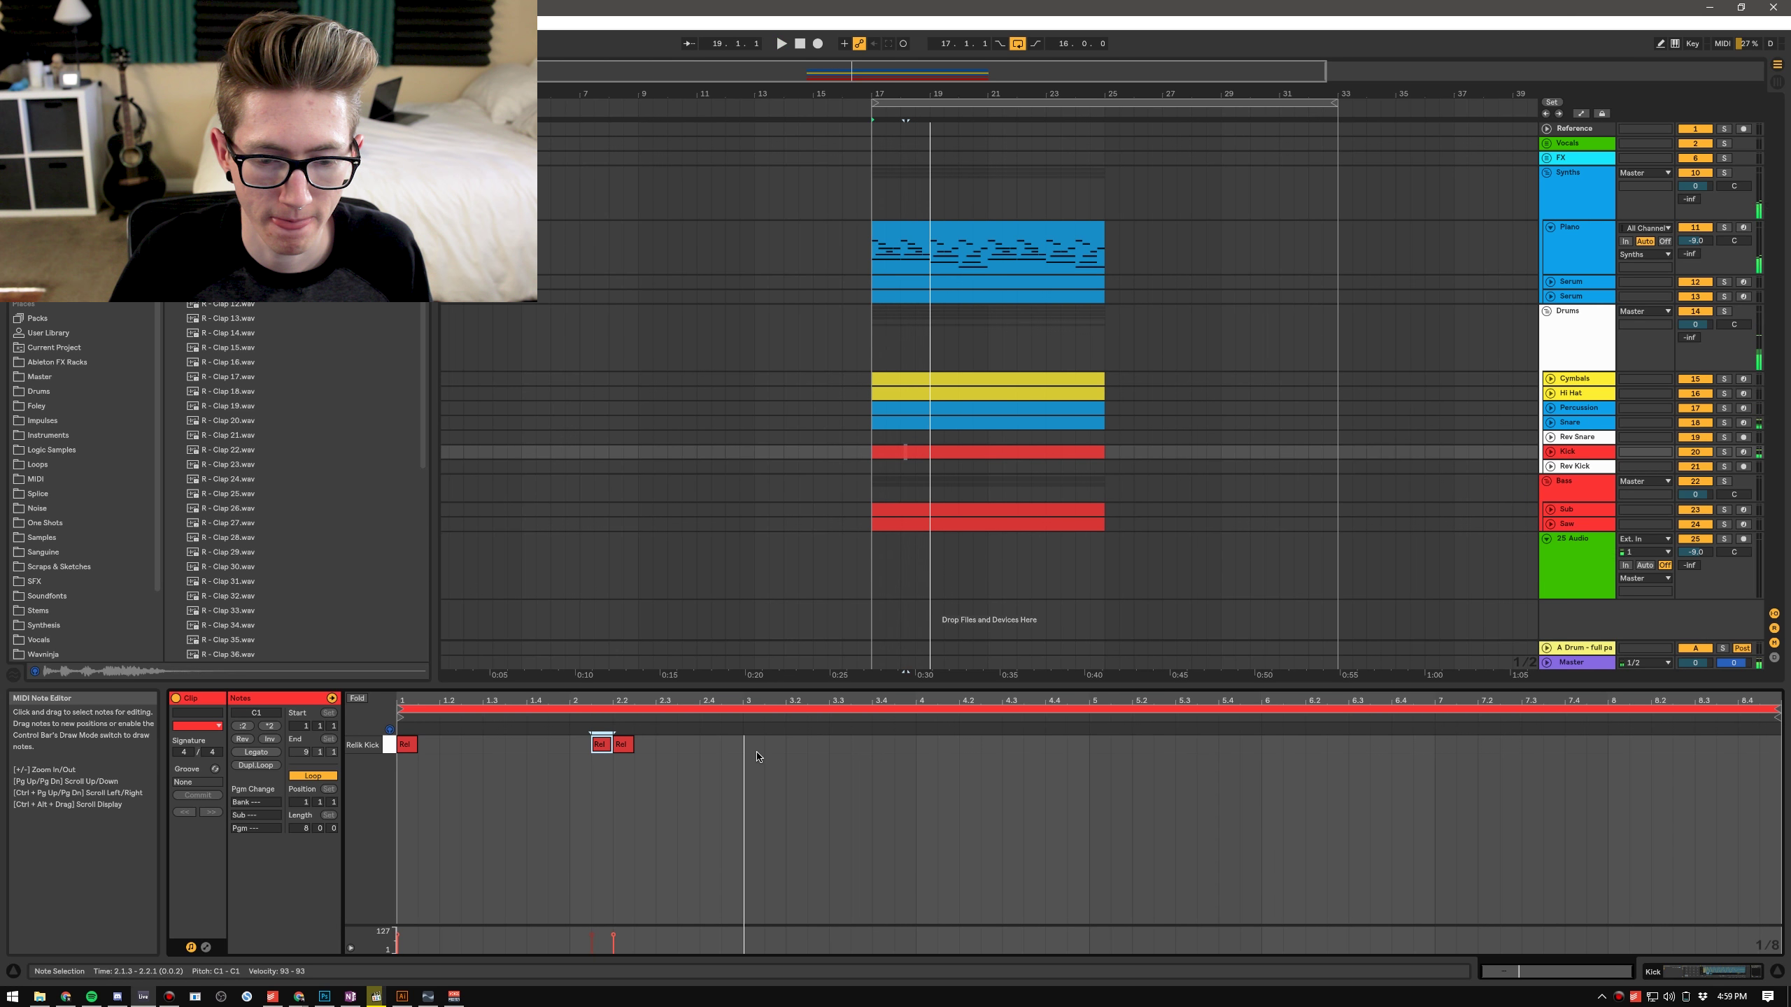
pyautogui.doubleClick(968, 750)
# Step: Duplicate the kick pattern so the copy starts at bar 5, and add an extra hit at 4.3.3
pyautogui.hotkey('ctrl', 'a')
pyautogui.hotkey('ctrl', 'd')
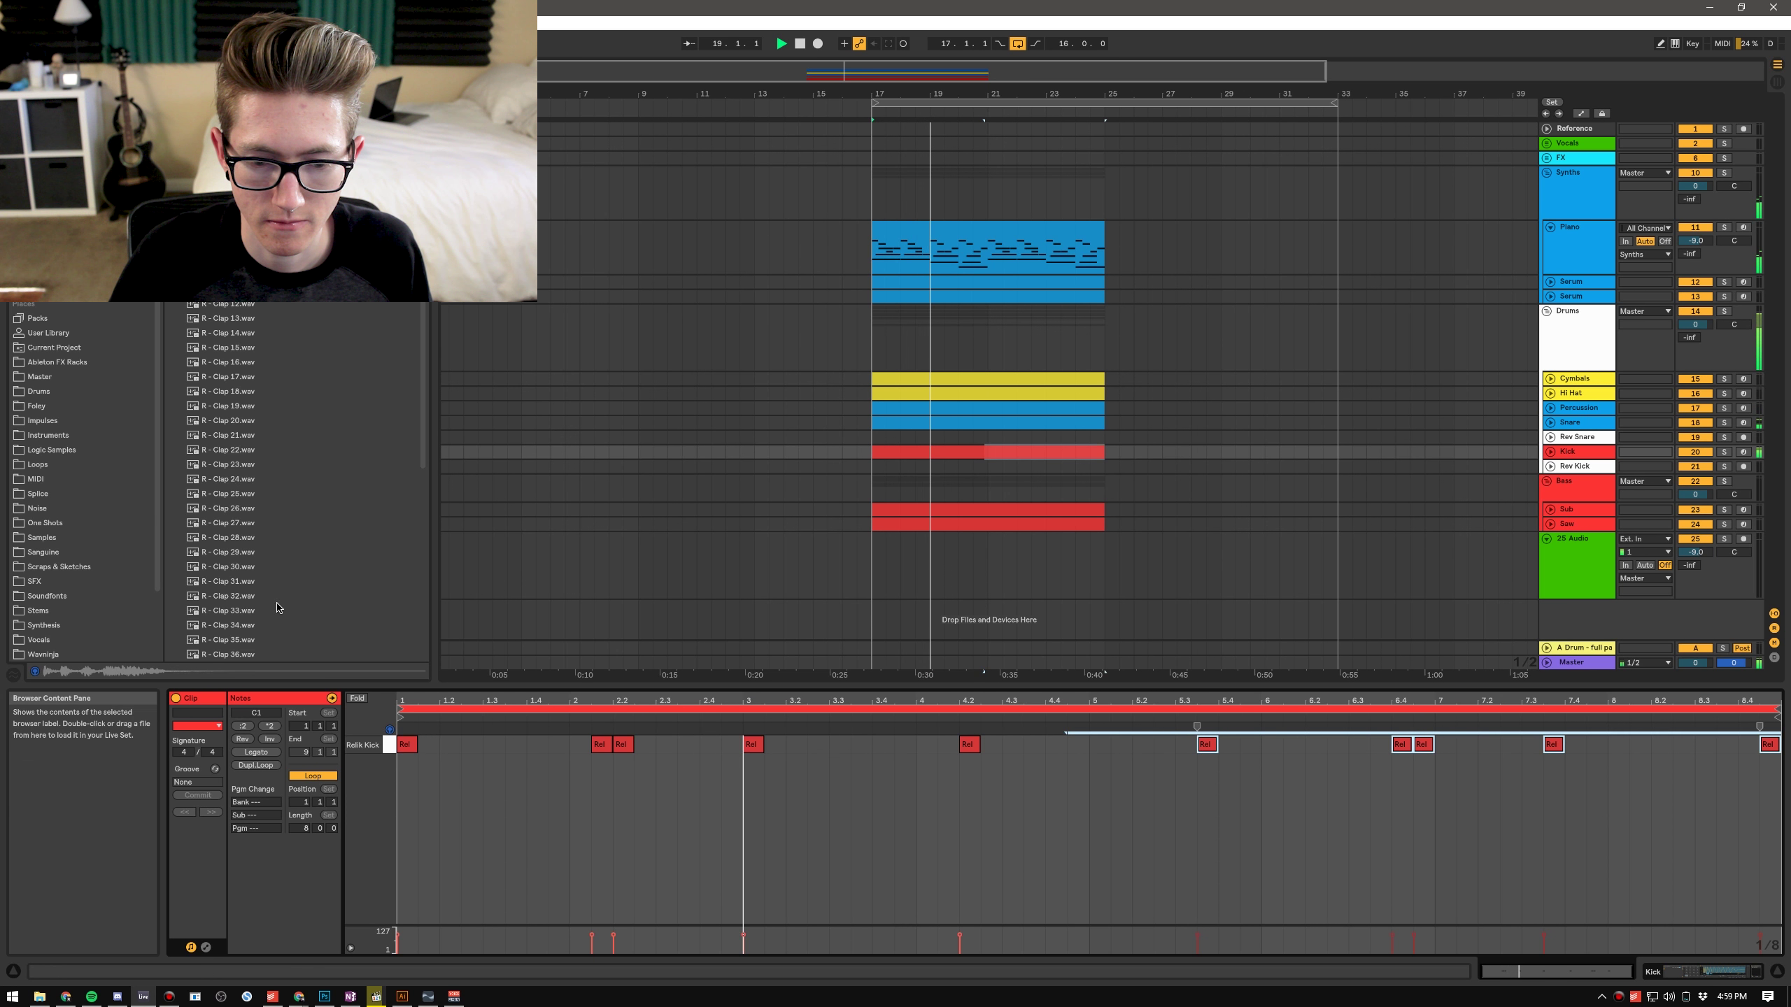
pyautogui.moveTo(1206, 748); pyautogui.dragTo(1099, 748)
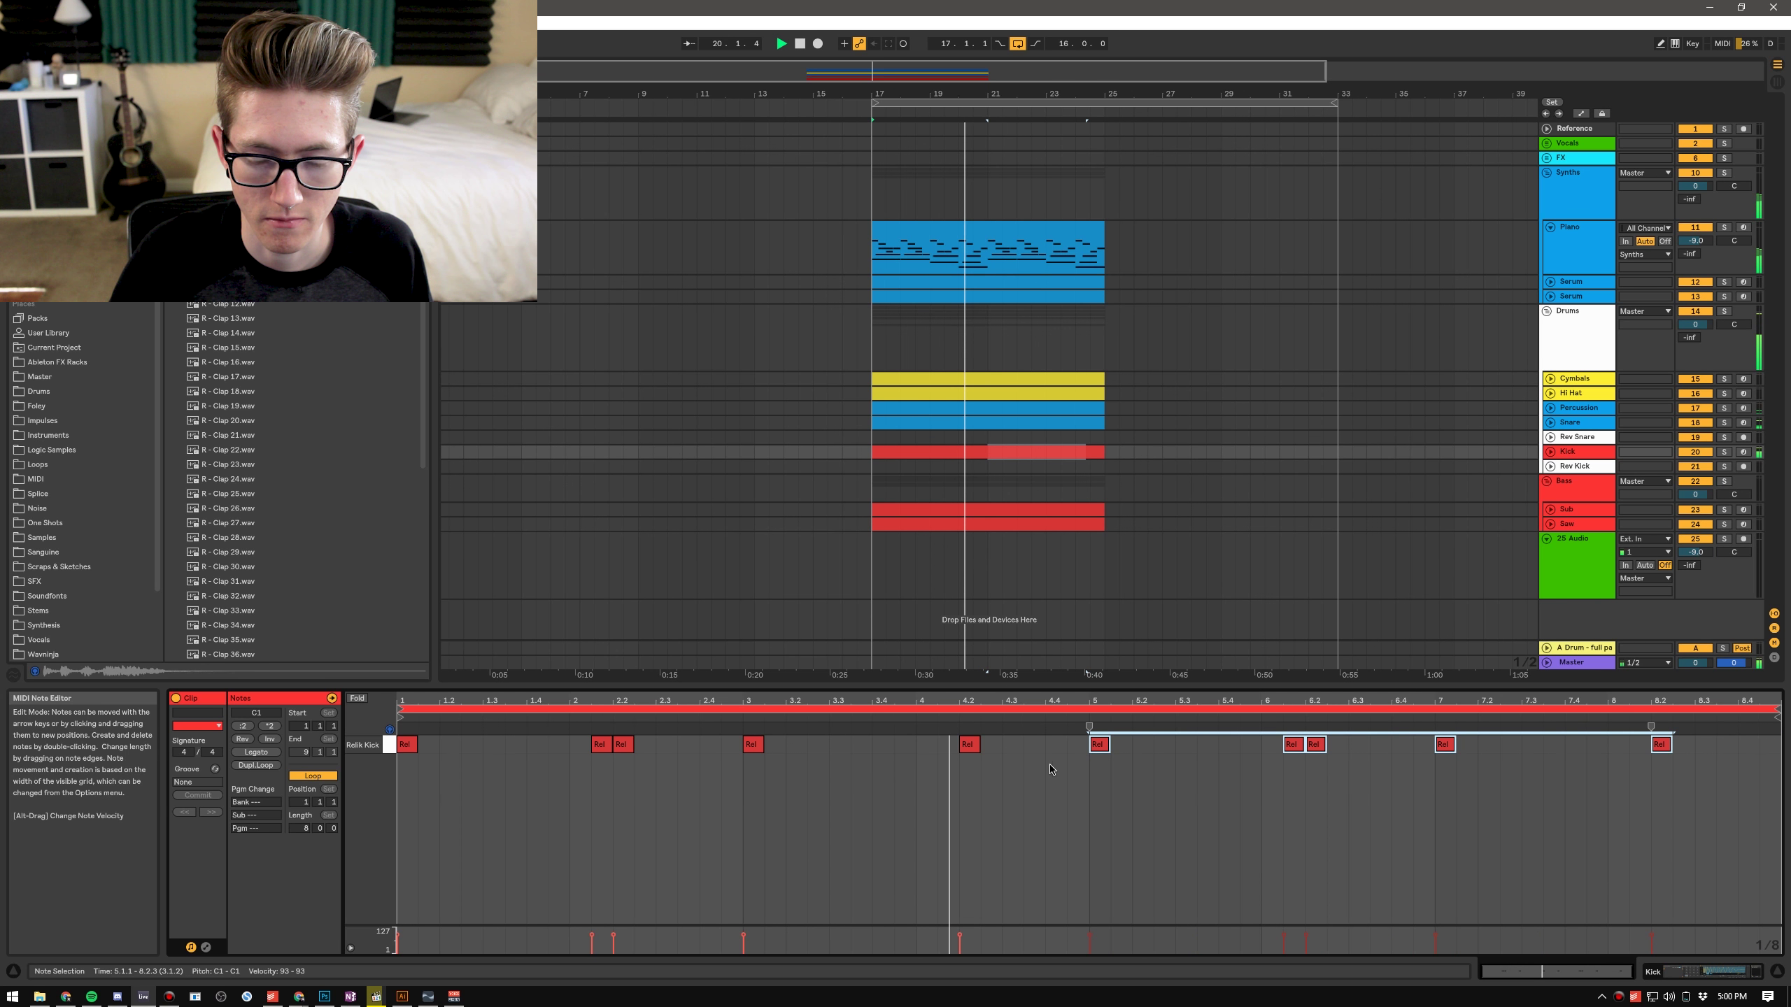
pyautogui.doubleClick(1034, 745)
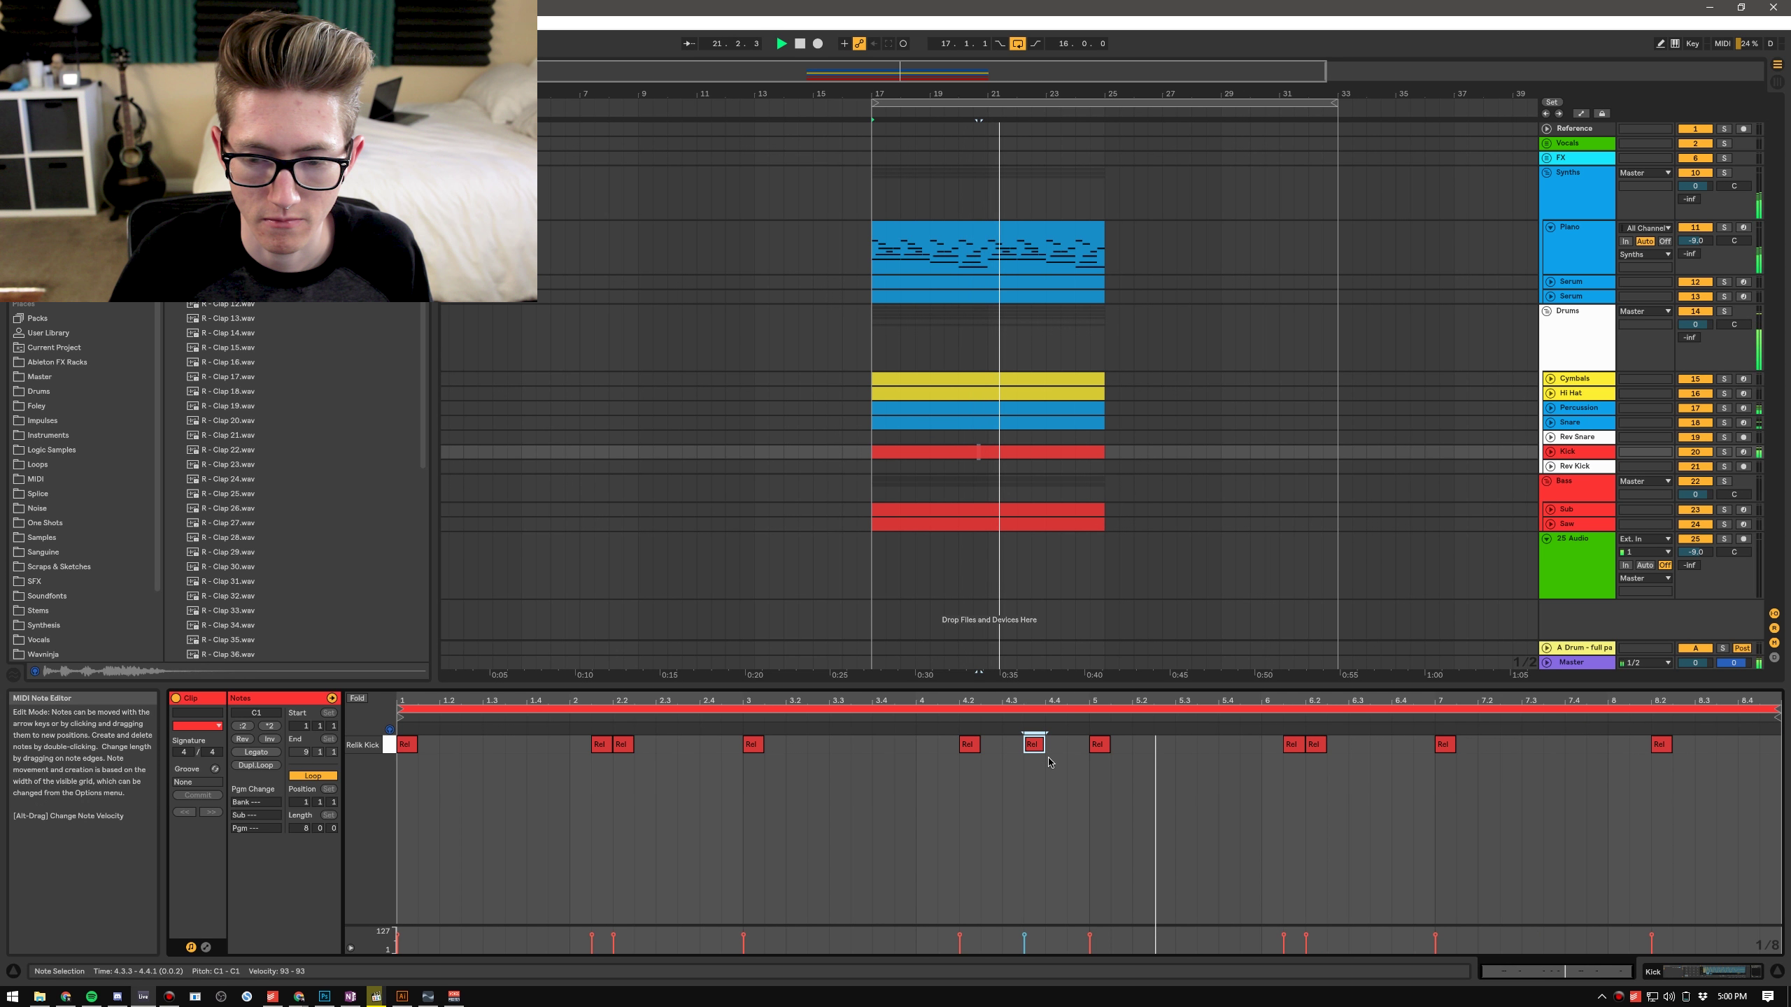
pyautogui.press('space')
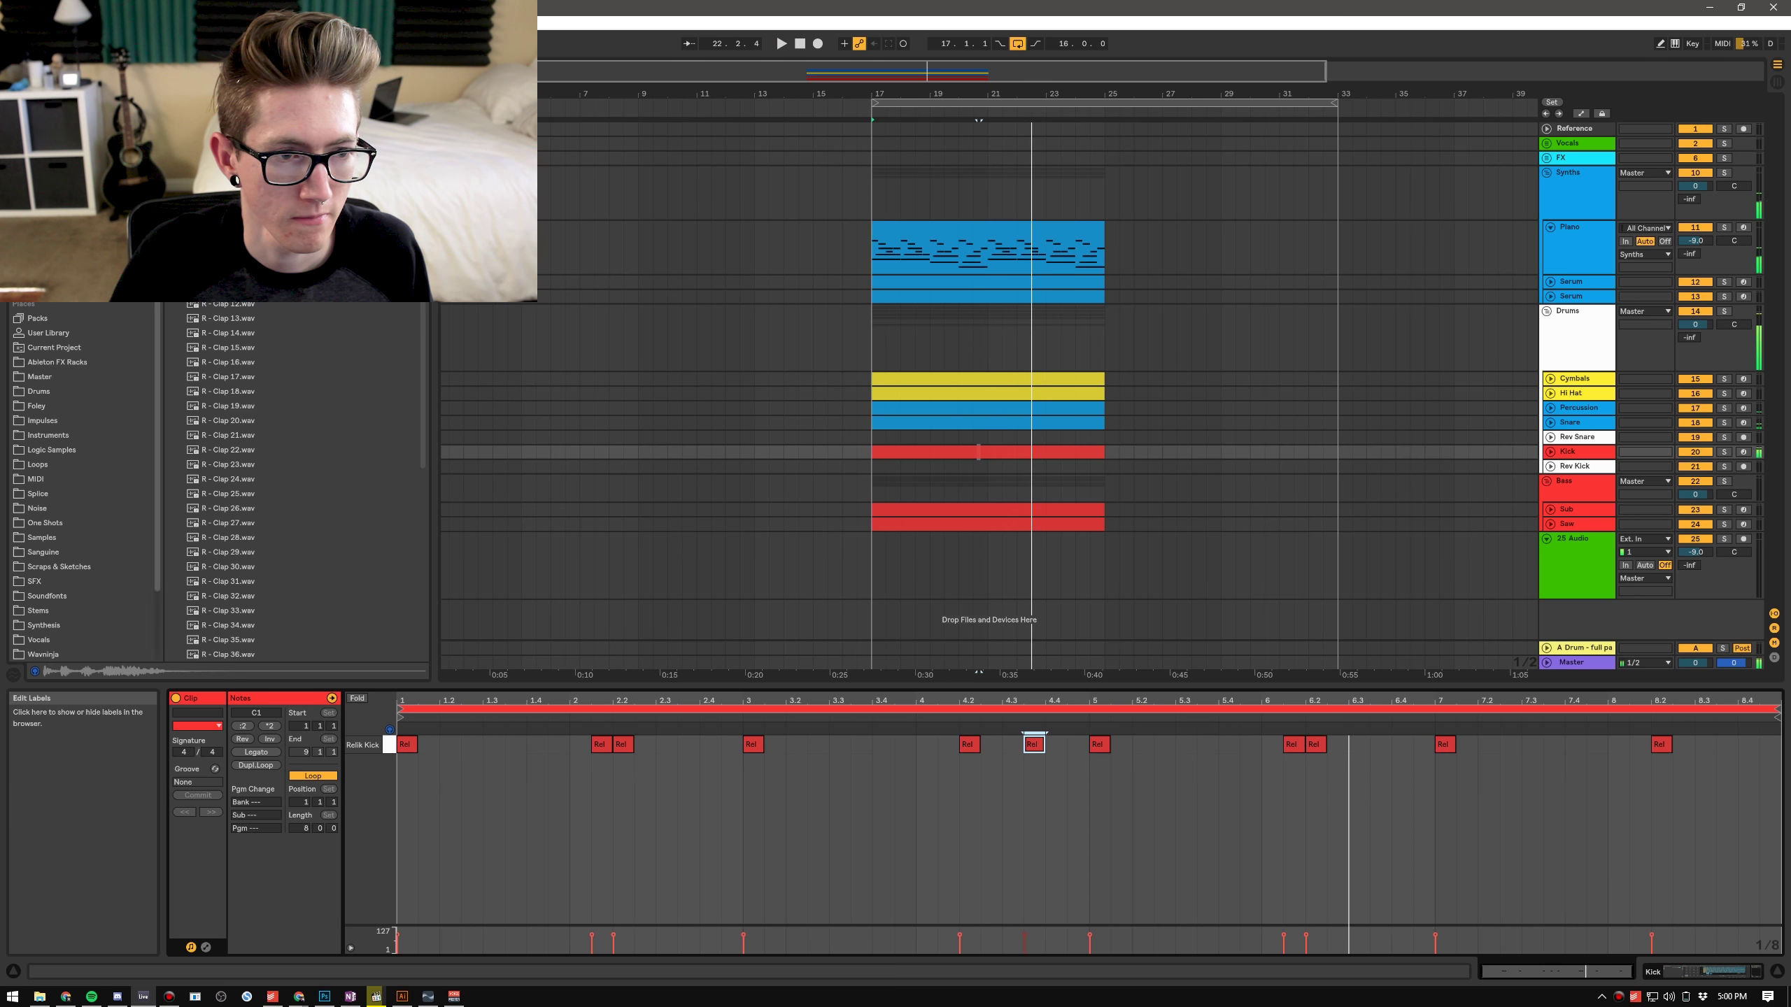
# Step: Place MIDI clip 2 from the MIDI library on the Hi Hat track at 17.1.1 and play it
pyautogui.click(171, 129)
pyautogui.click(923, 396)
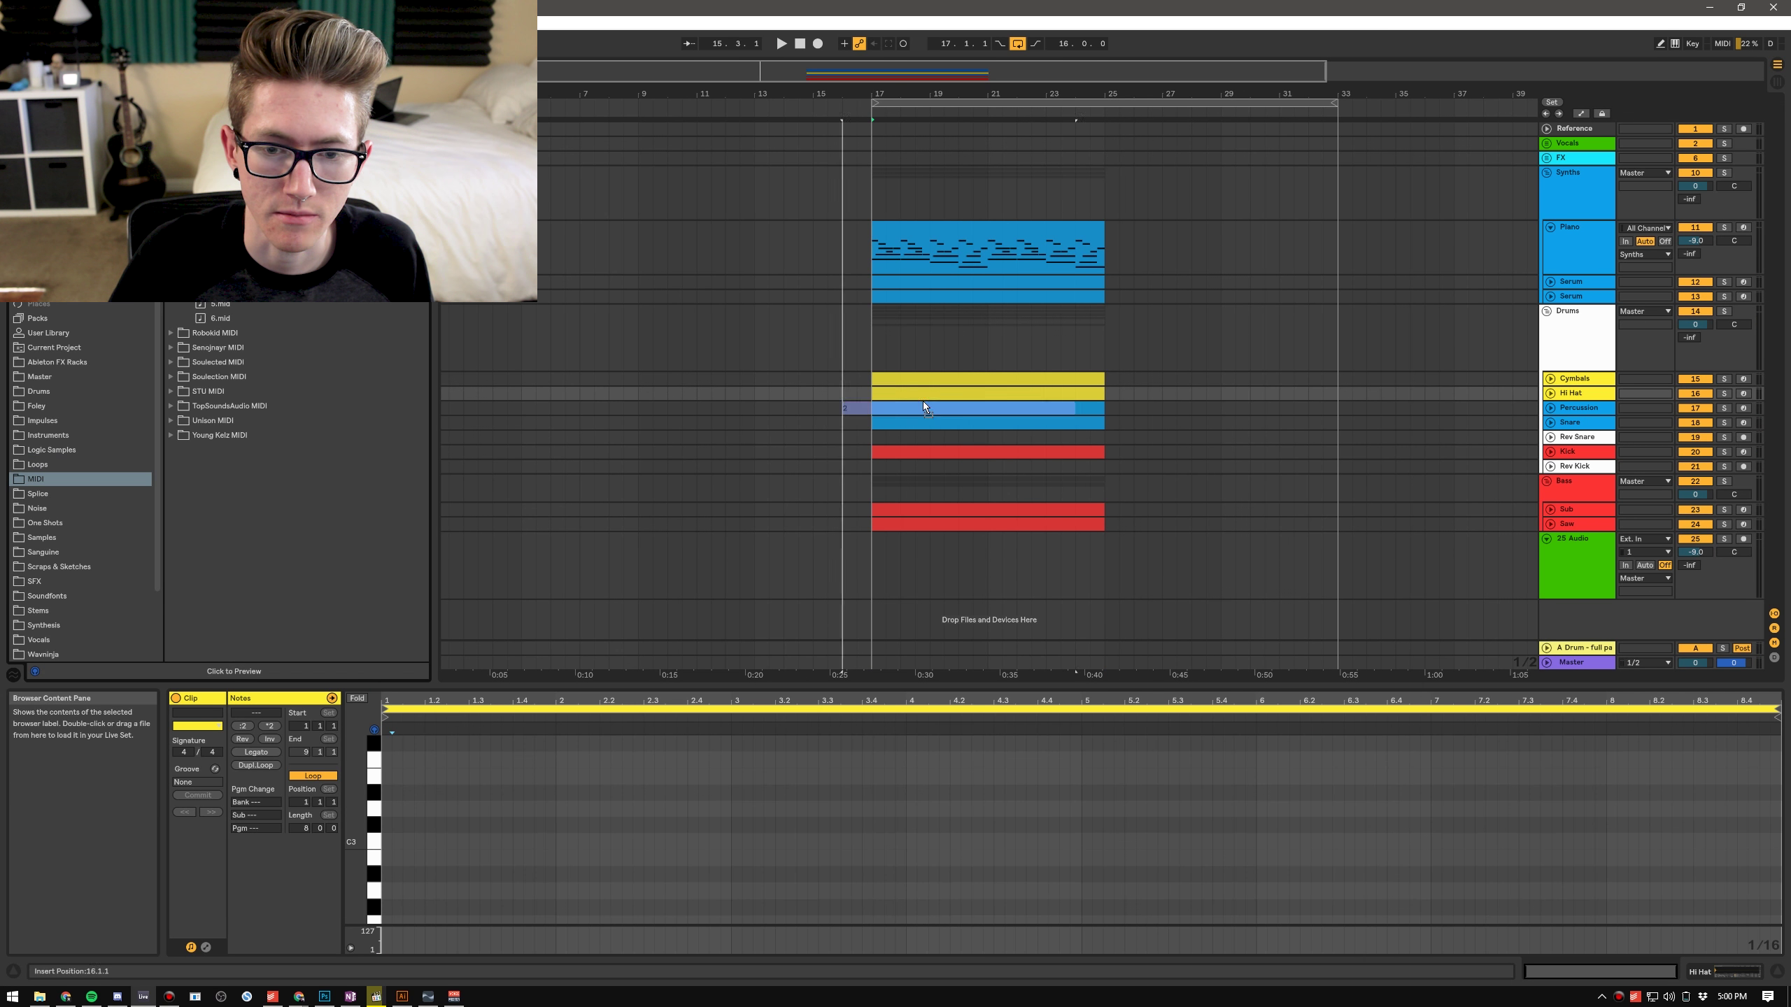
pyautogui.click(878, 395)
pyautogui.press('space')
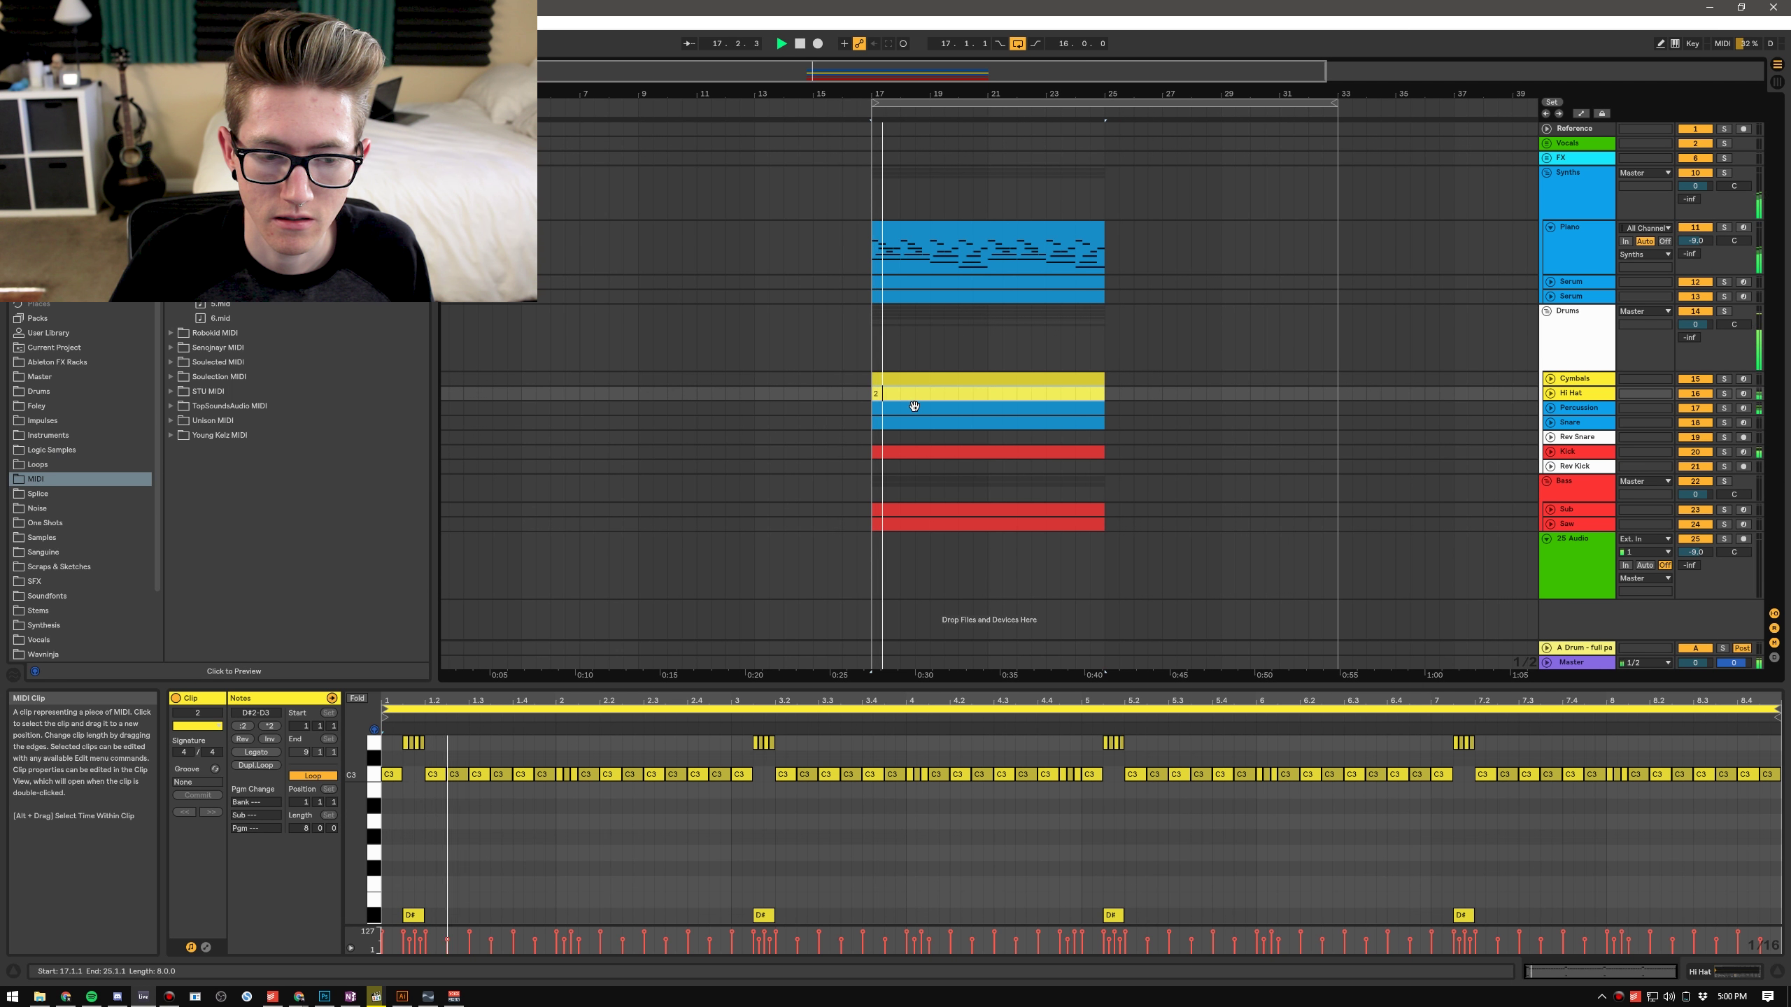
# Step: Copy the Drum Buss from the Drums group onto the Hi Hat track and turn it on
pyautogui.click(1571, 350)
pyautogui.click(254, 816)
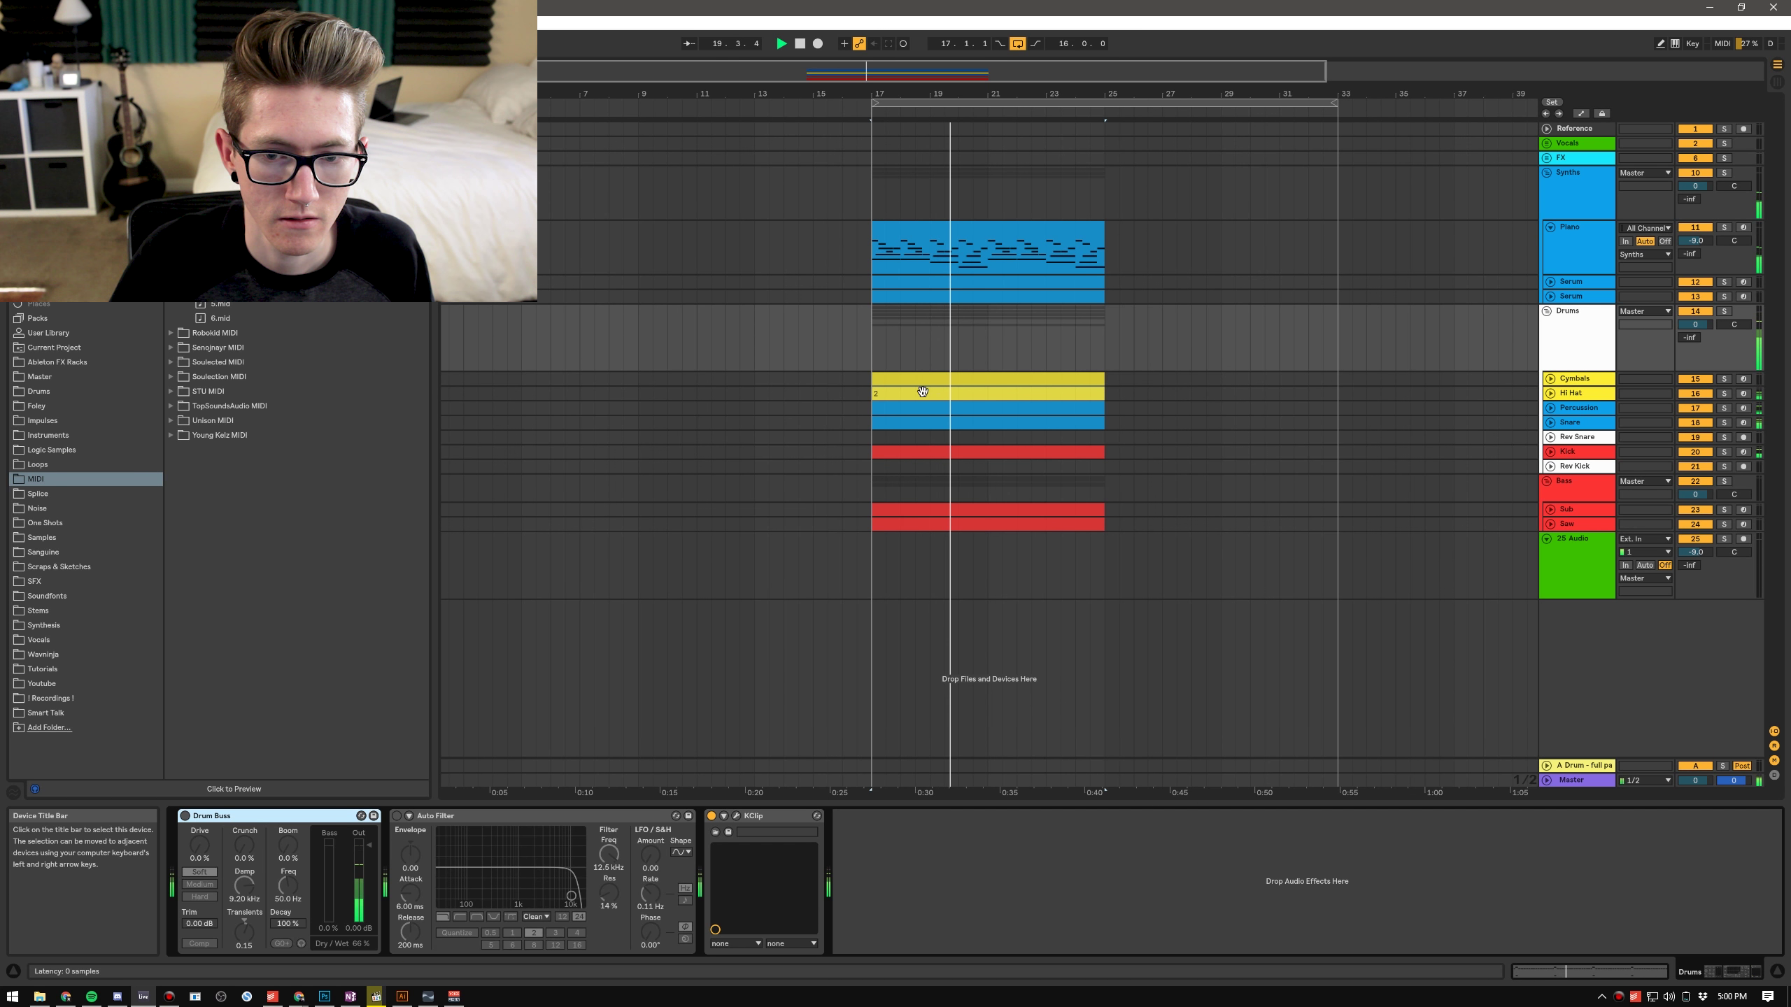
pyautogui.moveTo(413, 827); pyautogui.dragTo(874, 393)
pyautogui.click(811, 815)
pyautogui.click(737, 816)
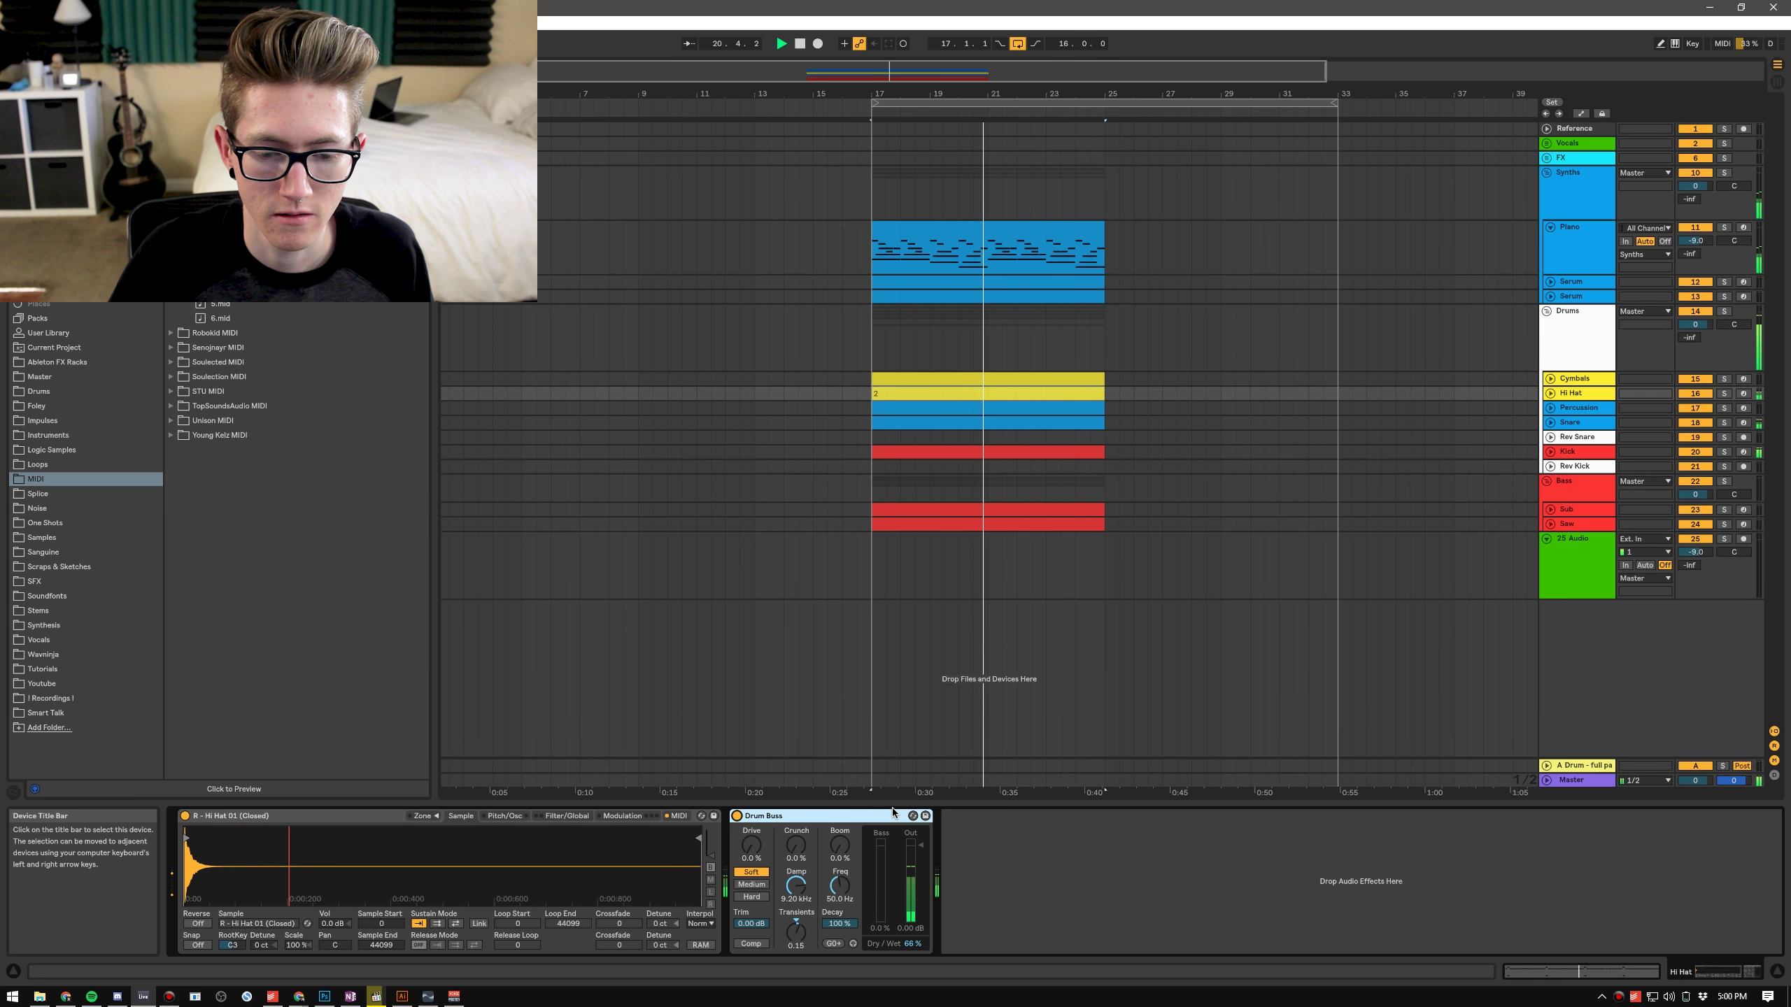
# Step: Duplicate the clips on all tracks from Piano down to Saw so the copies start at bar 25
pyautogui.click(1566, 316)
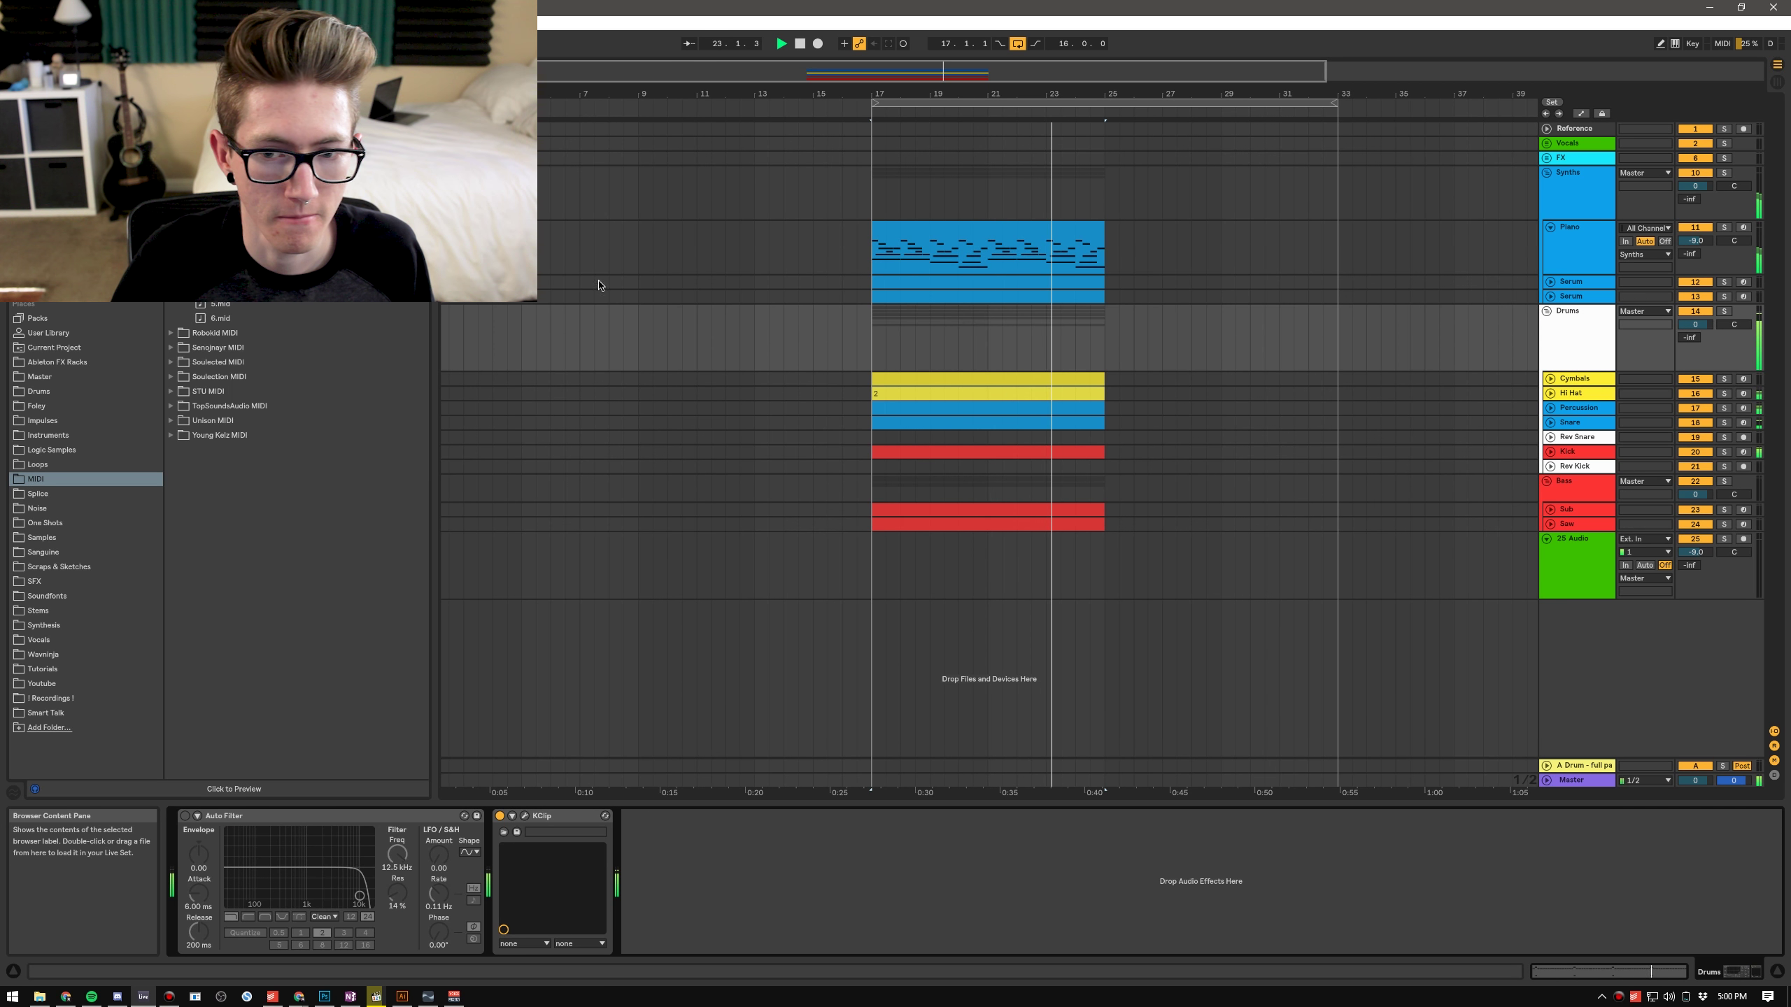
pyautogui.click(996, 227)
pyautogui.keyDown('shift'); pyautogui.click(992, 523); pyautogui.keyUp('shift')
pyautogui.hotkey('ctrl', 'd')
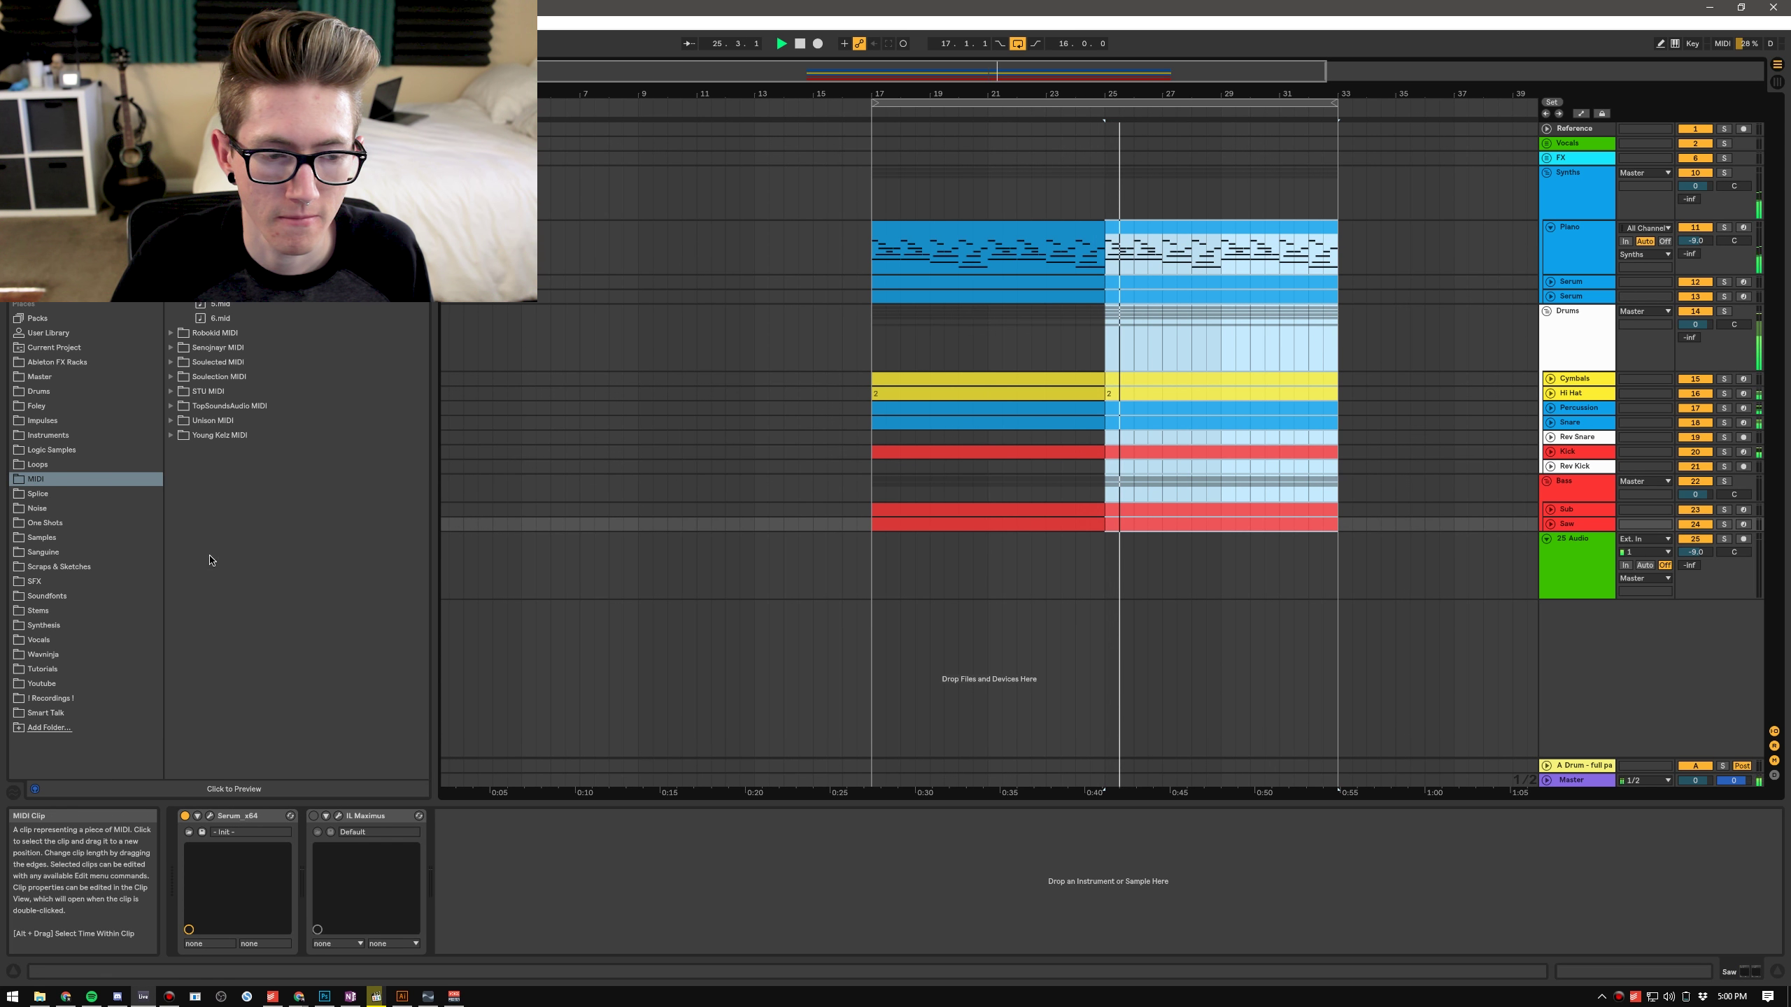
pyautogui.press('space')
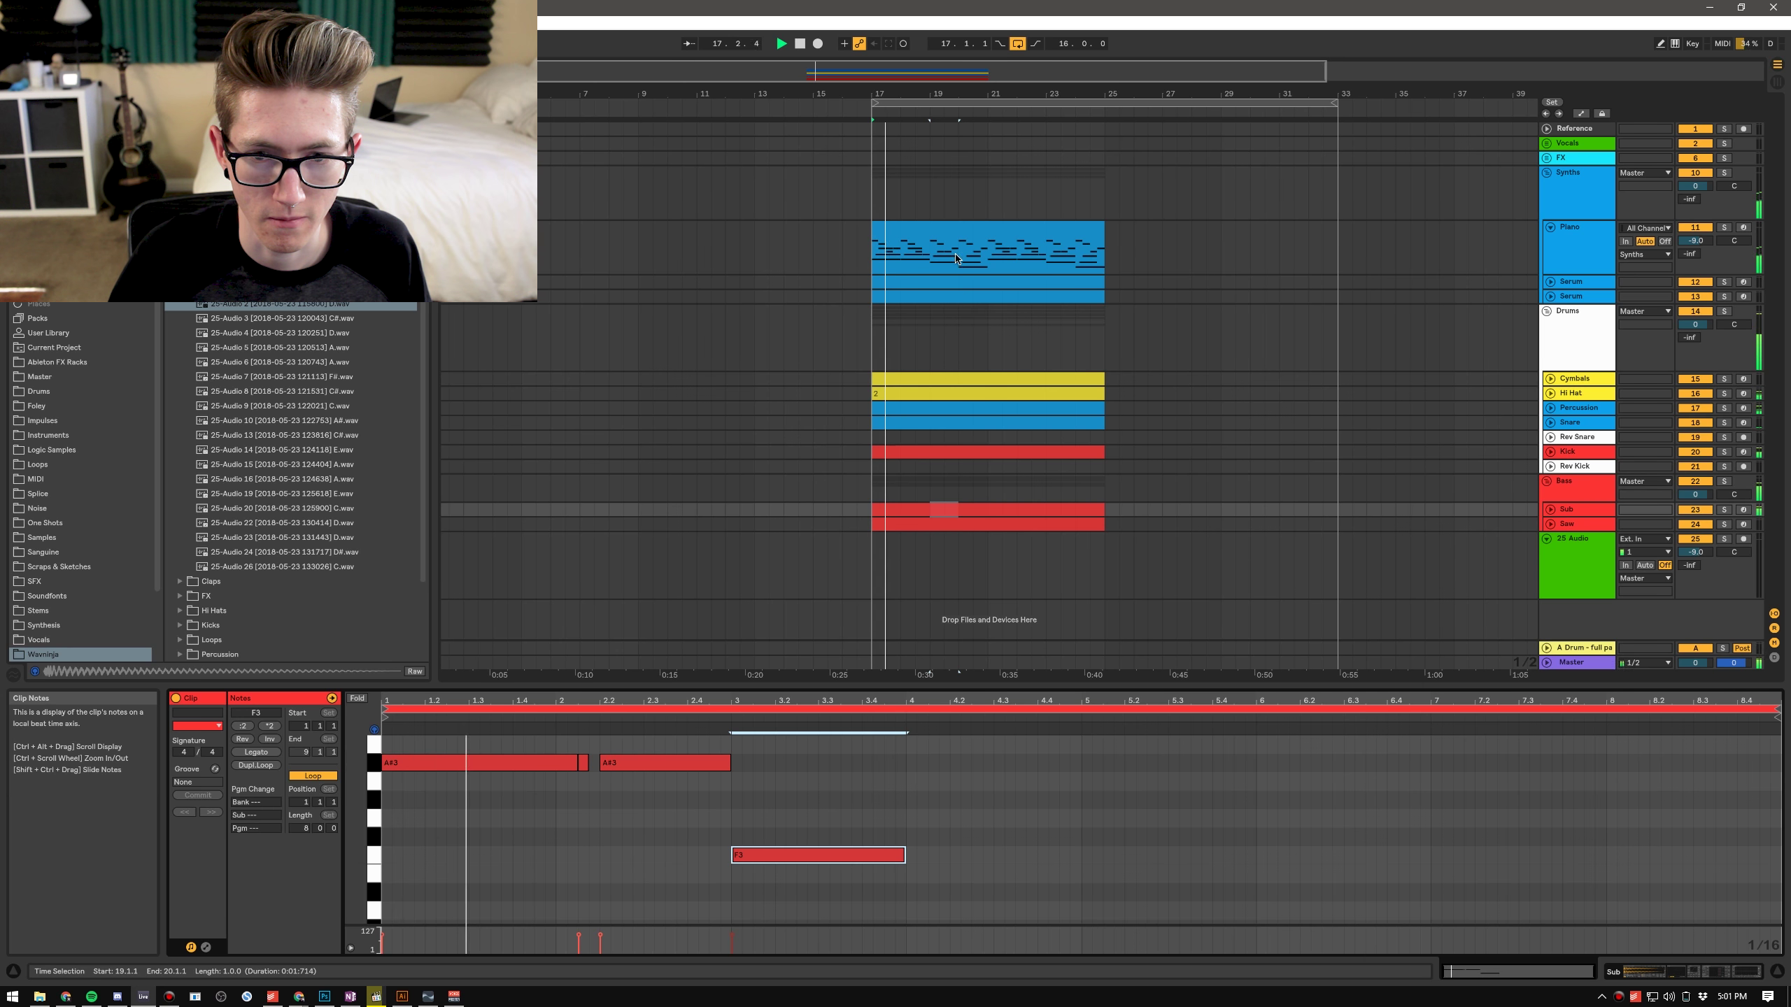
# Step: Move the bass note at bar 3 of the Sub clip up to G#3
pyautogui.click(963, 254)
pyautogui.click(968, 512)
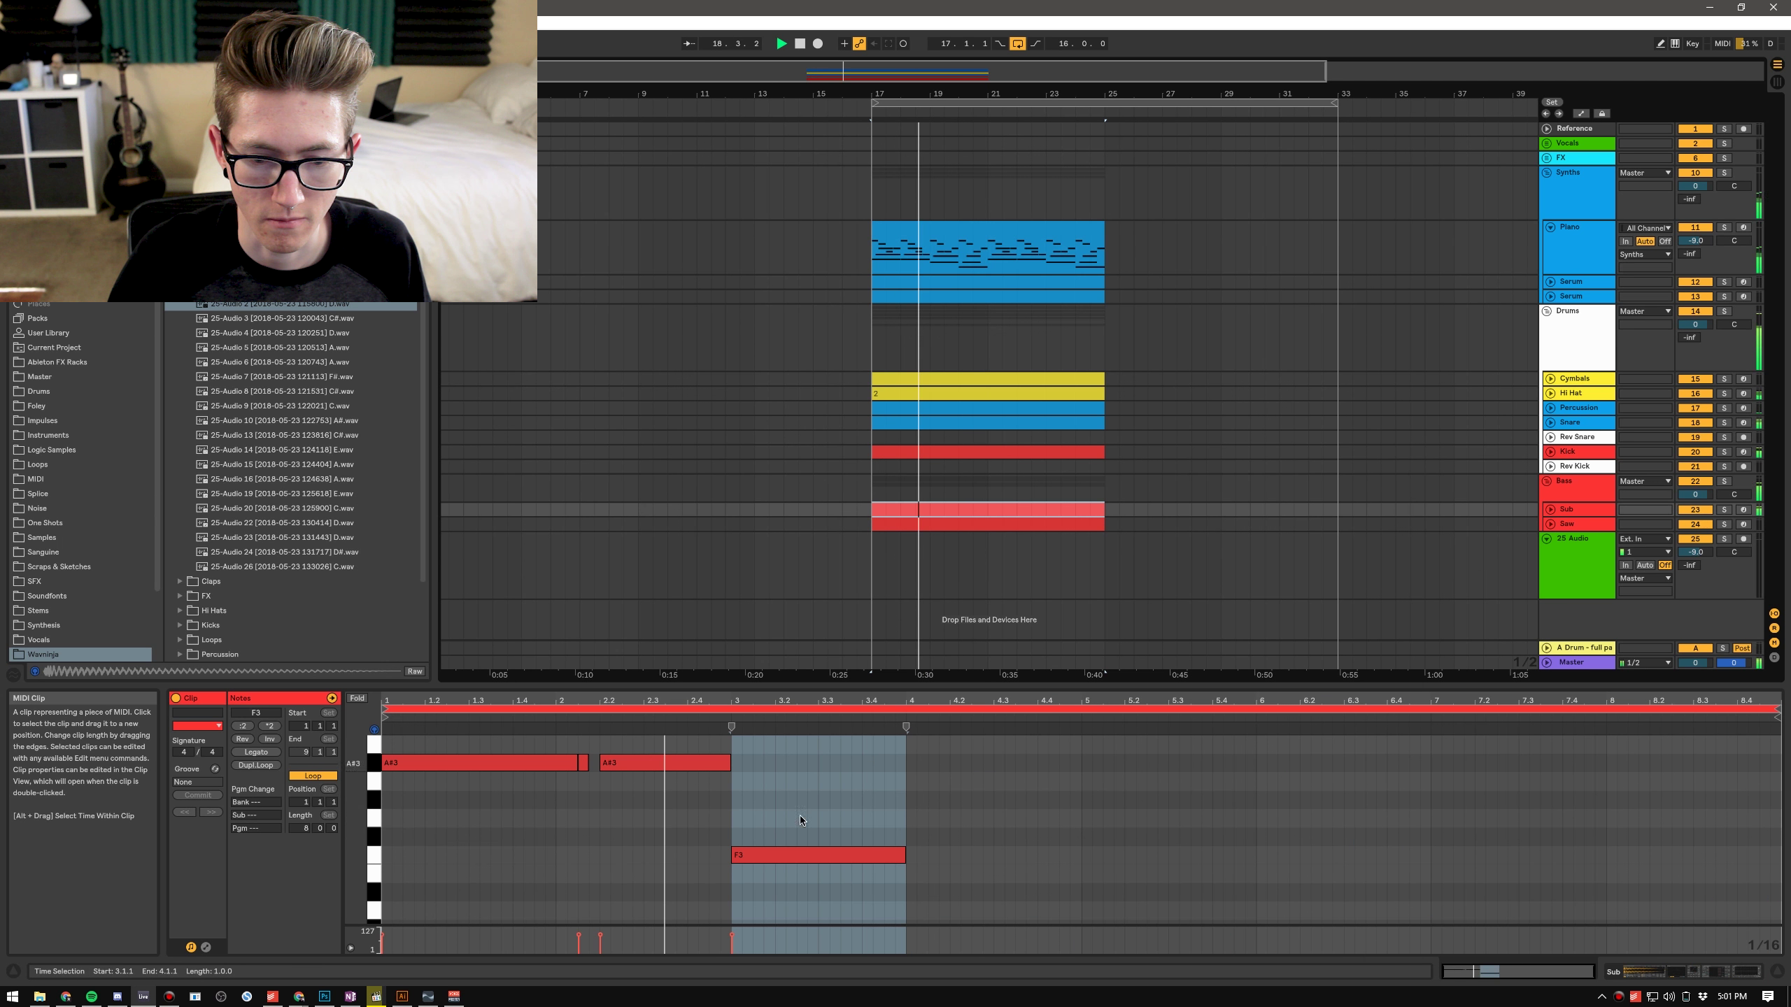
pyautogui.moveTo(799, 852); pyautogui.dragTo(796, 800)
pyautogui.press('space')
pyautogui.click(666, 734)
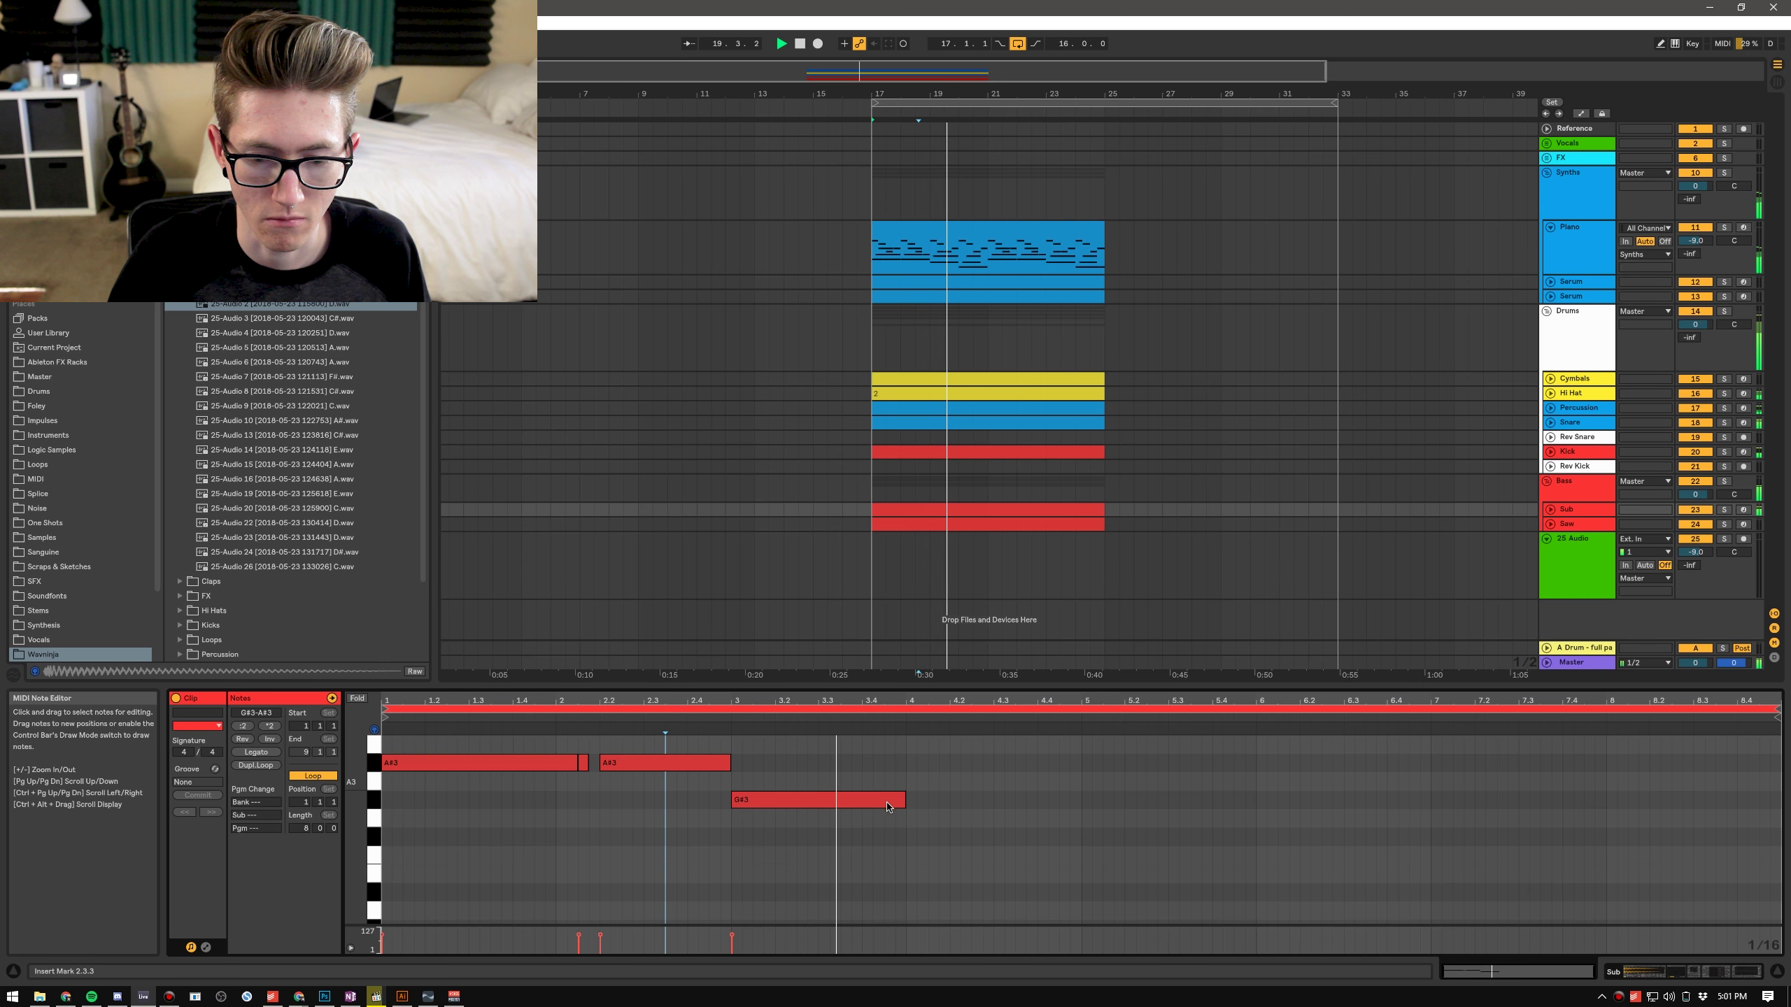
# Step: Add F3 notes at 4.2 and 4.3.3 in the Sub clip by copying the bar 3 note
pyautogui.keyDown('ctrl'); pyautogui.moveTo(854, 804); pyautogui.dragTo(1015, 857); pyautogui.keyUp('ctrl')
pyautogui.press('space')
pyautogui.hotkey('ctrl', 'd')
# Step: Duplicate the whole four-bar Sub pattern to bar 5 and select the last F3 note of the copy
pyautogui.hotkey('ctrl', 'a')
pyautogui.hotkey('ctrl', 'd')
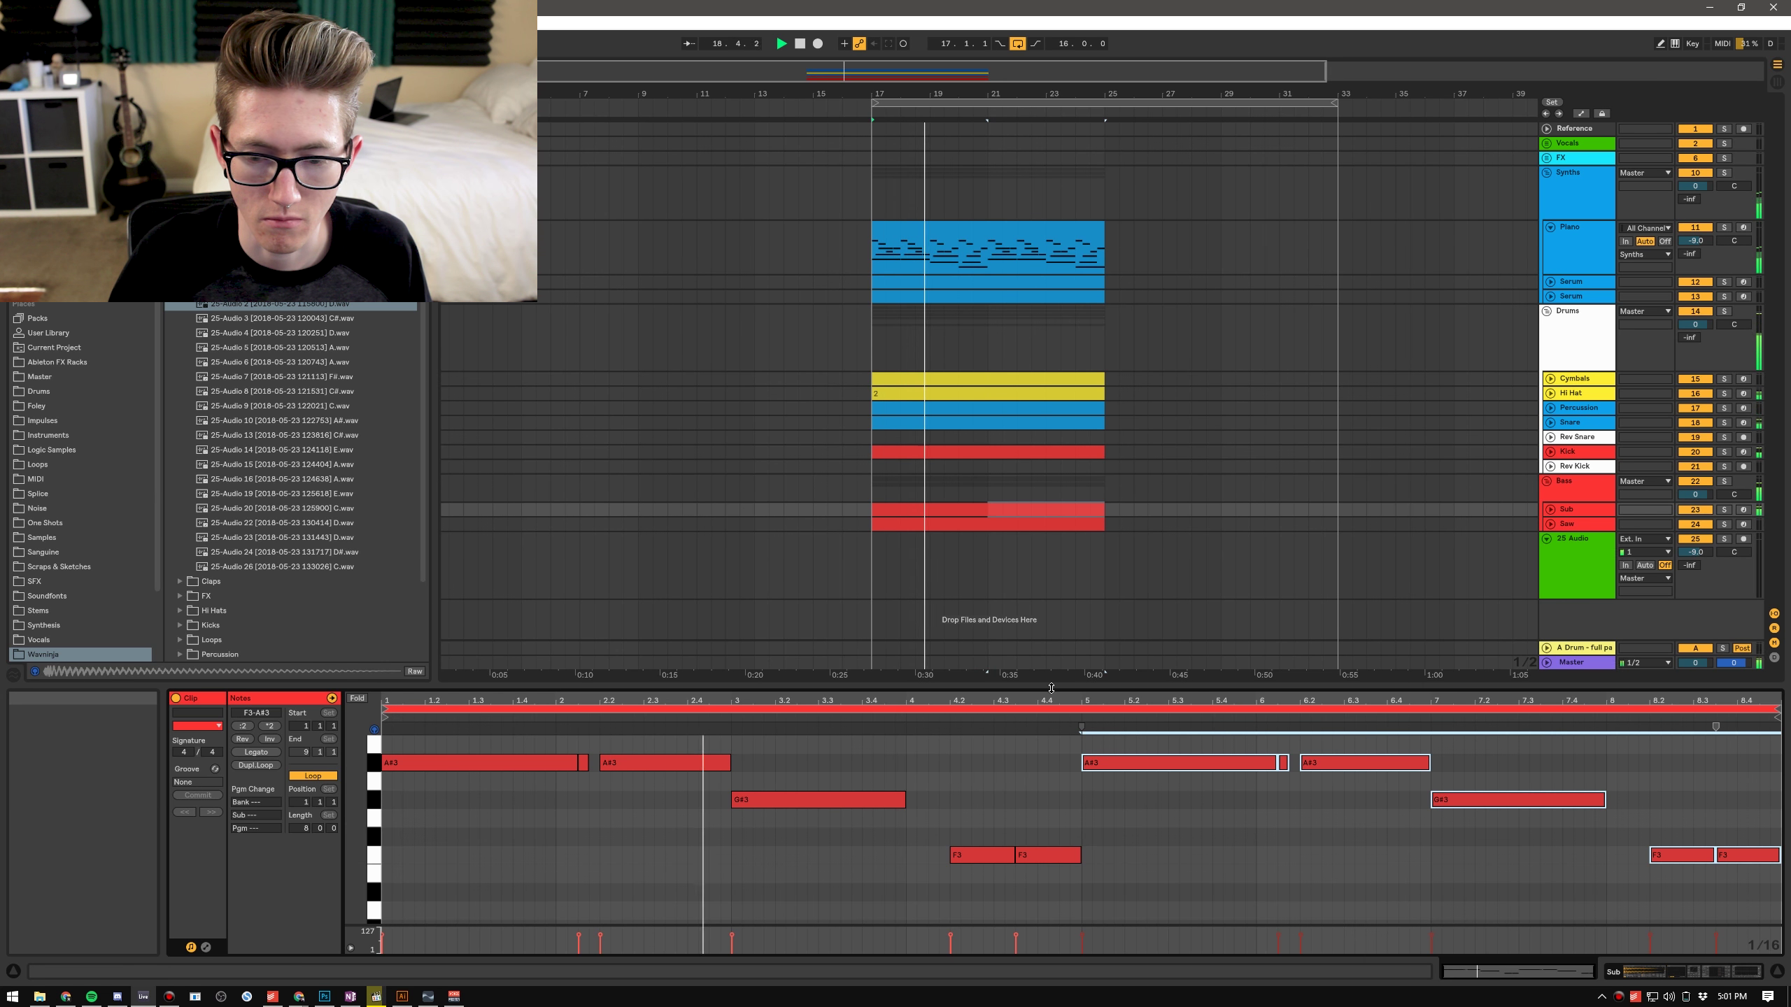
pyautogui.moveTo(970, 685); pyautogui.dragTo(969, 489)
pyautogui.scroll(2, 938, 722)
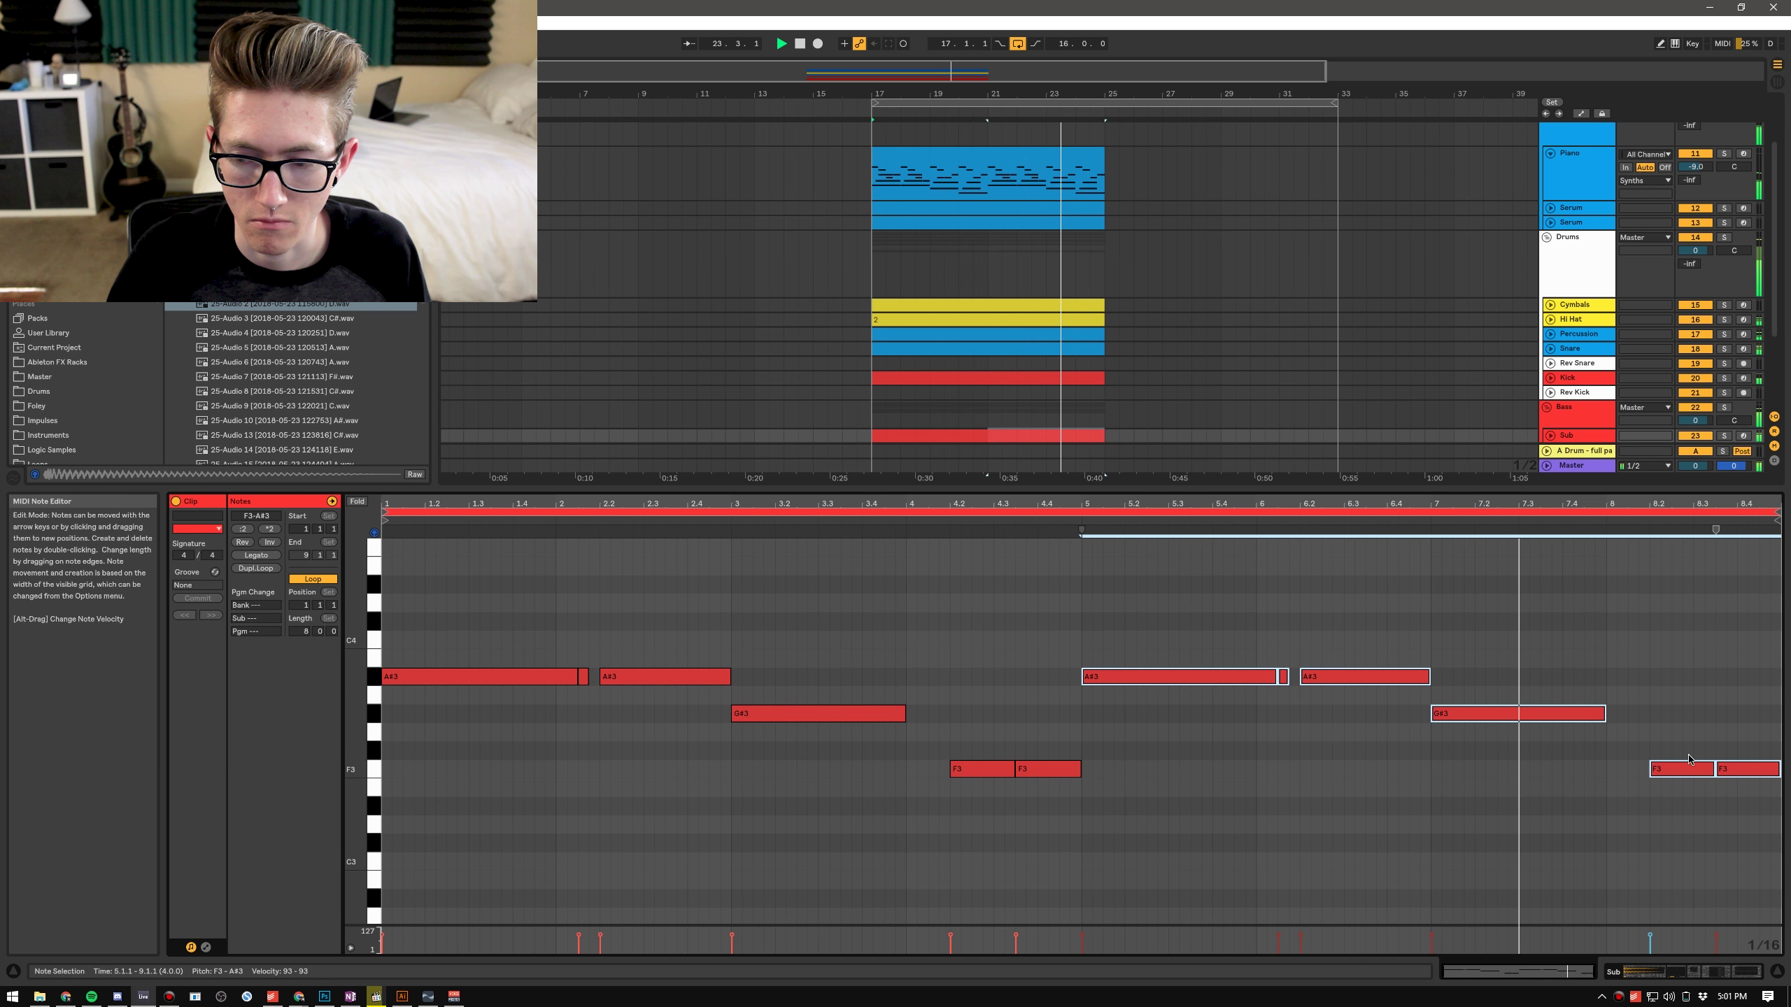
pyautogui.click(1756, 768)
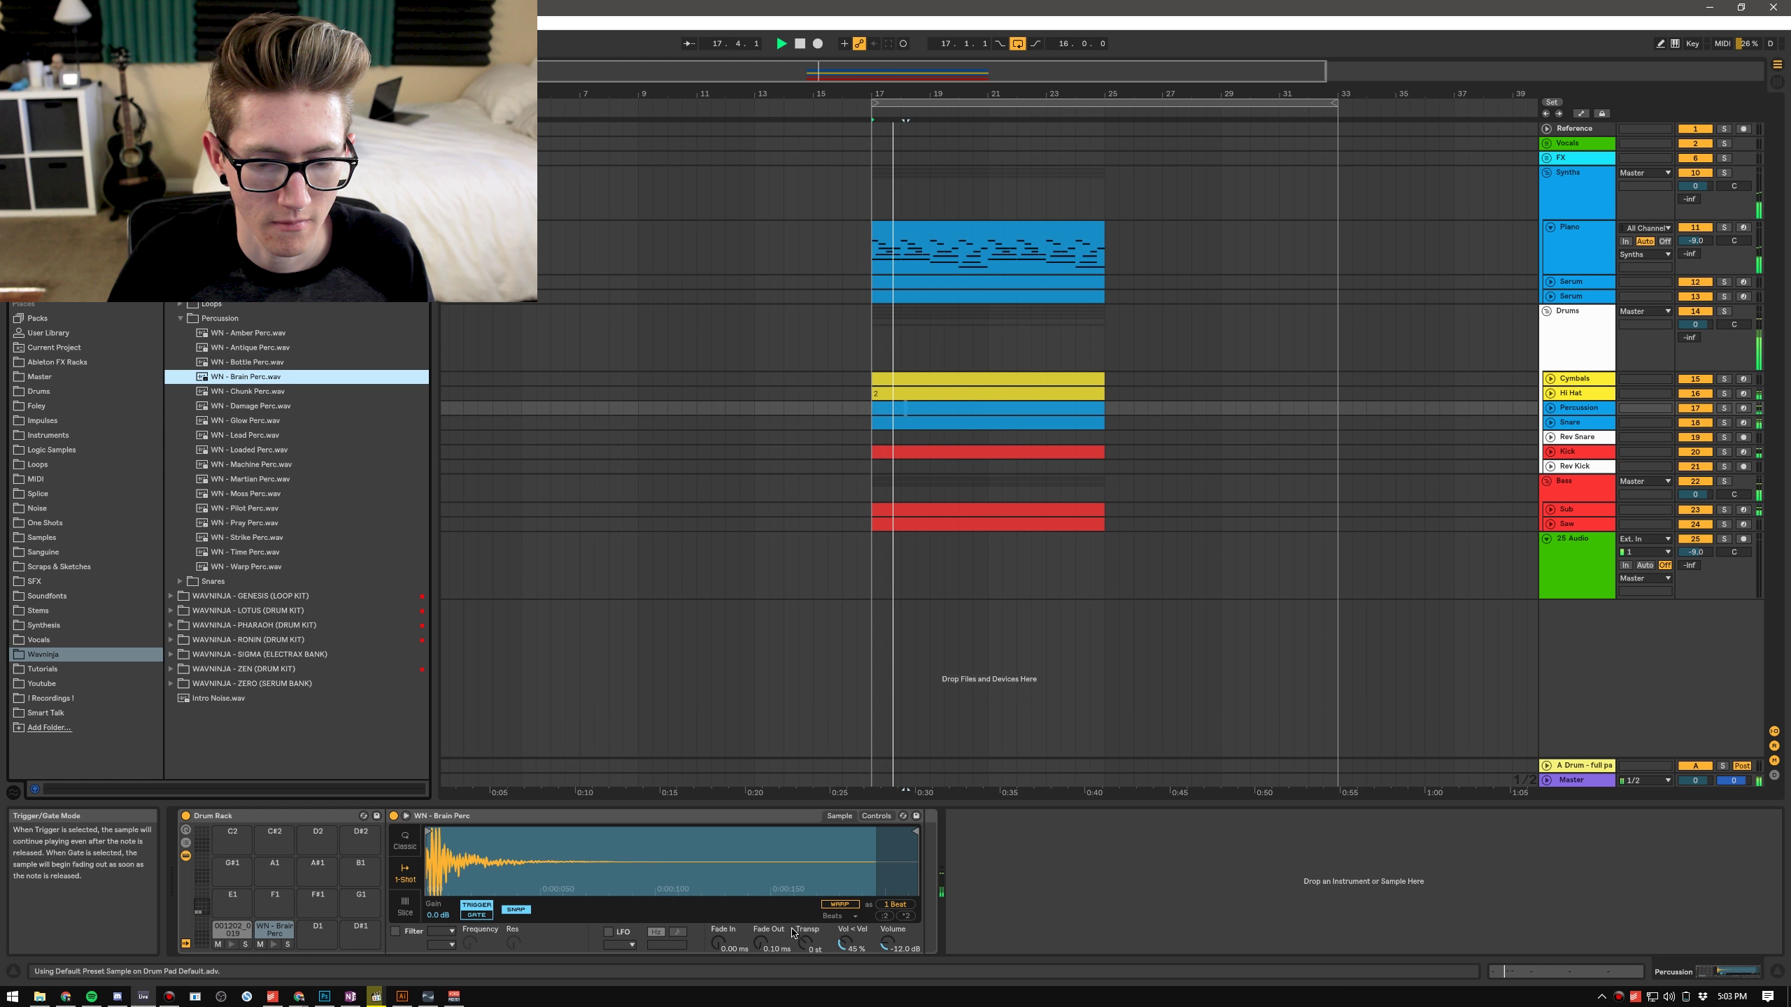
# Step: Set the volume of the WN - Brain Perc sample in the Percussion track's drum rack to -15 dB
pyautogui.click(888, 944)
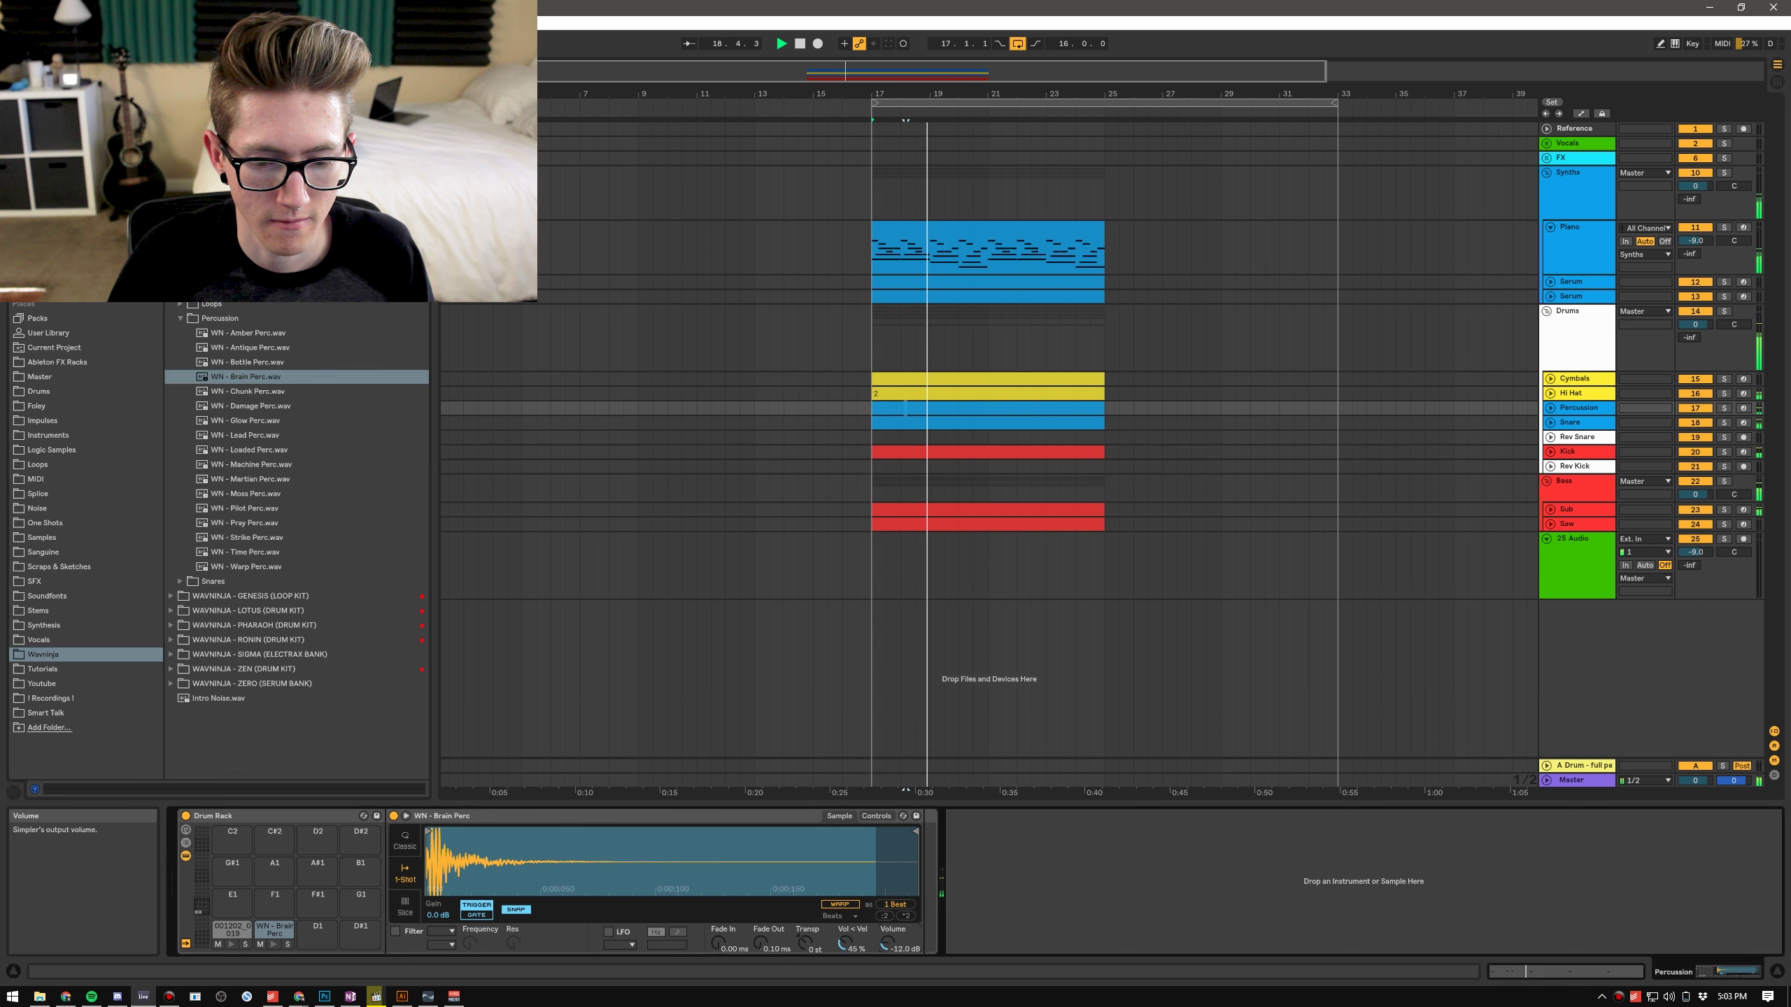
pyautogui.moveTo(898, 955); pyautogui.dragTo(898, 970)
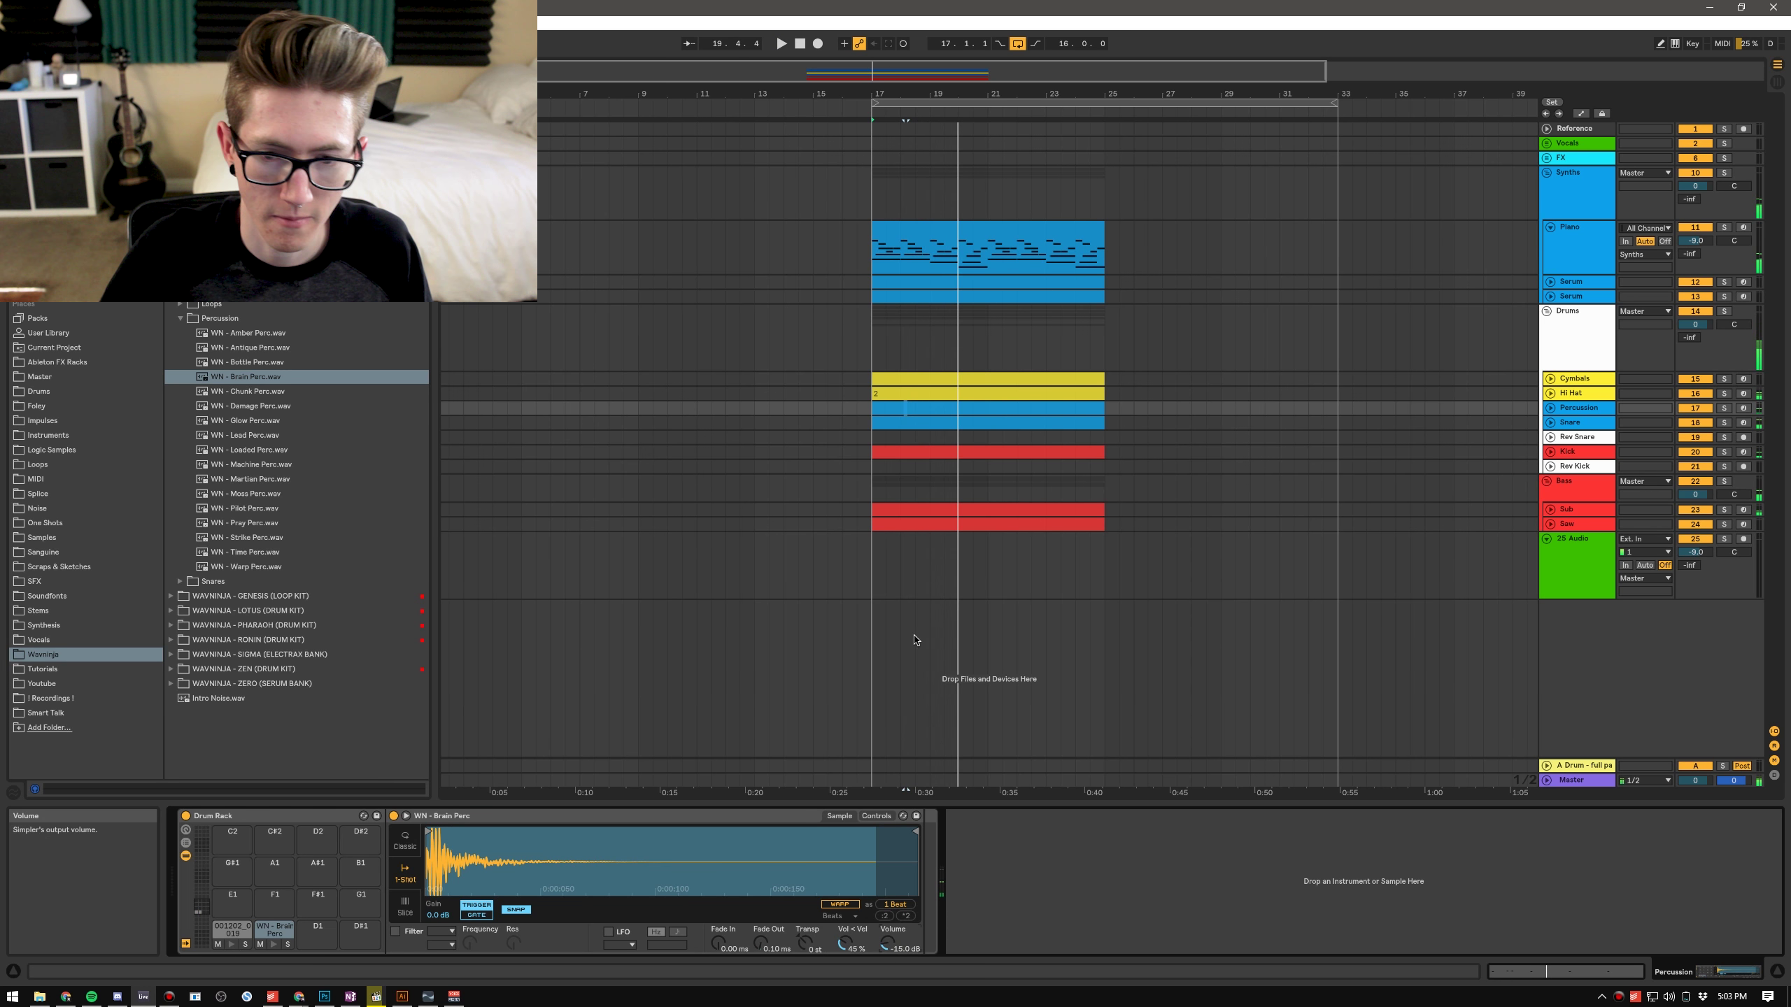
# Step: Program Brain Perc hits at 1.4.3 and 2.1.3 in the Percussion clip and duplicate the two bars to bar 3
pyautogui.click(903, 404)
pyautogui.doubleClick(903, 404)
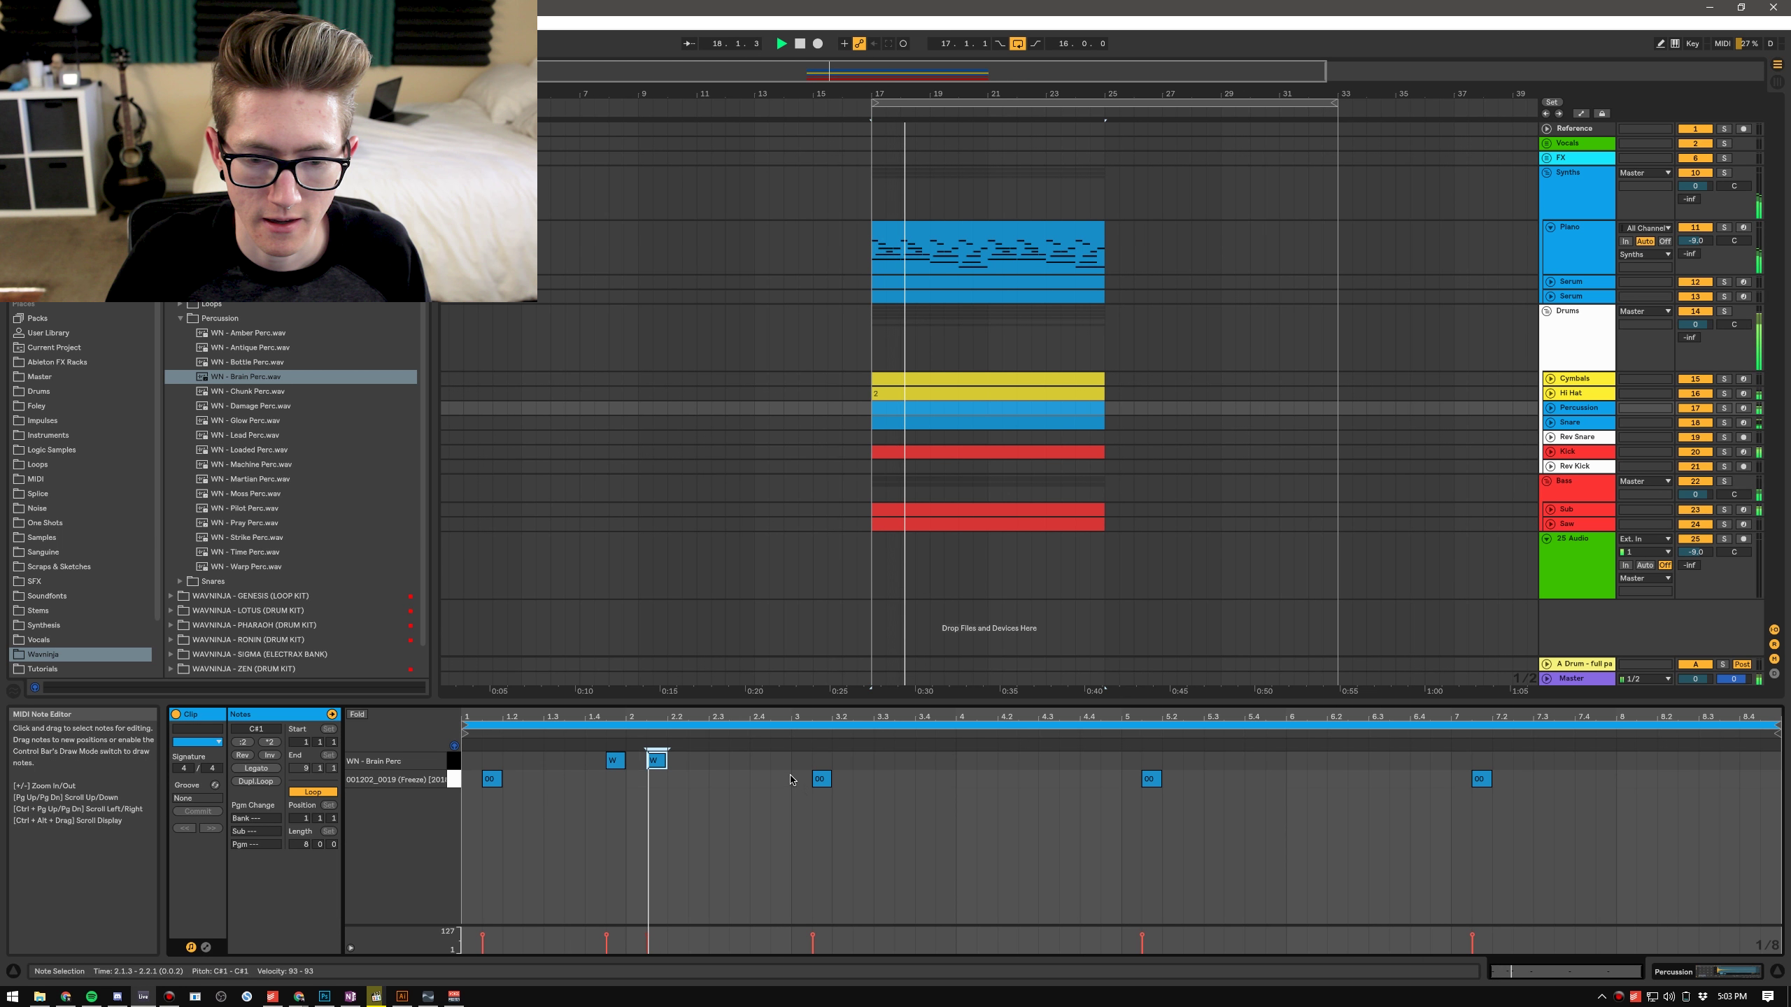
pyautogui.moveTo(786, 773); pyautogui.dragTo(464, 771)
pyautogui.hotkey('ctrl', 'd')
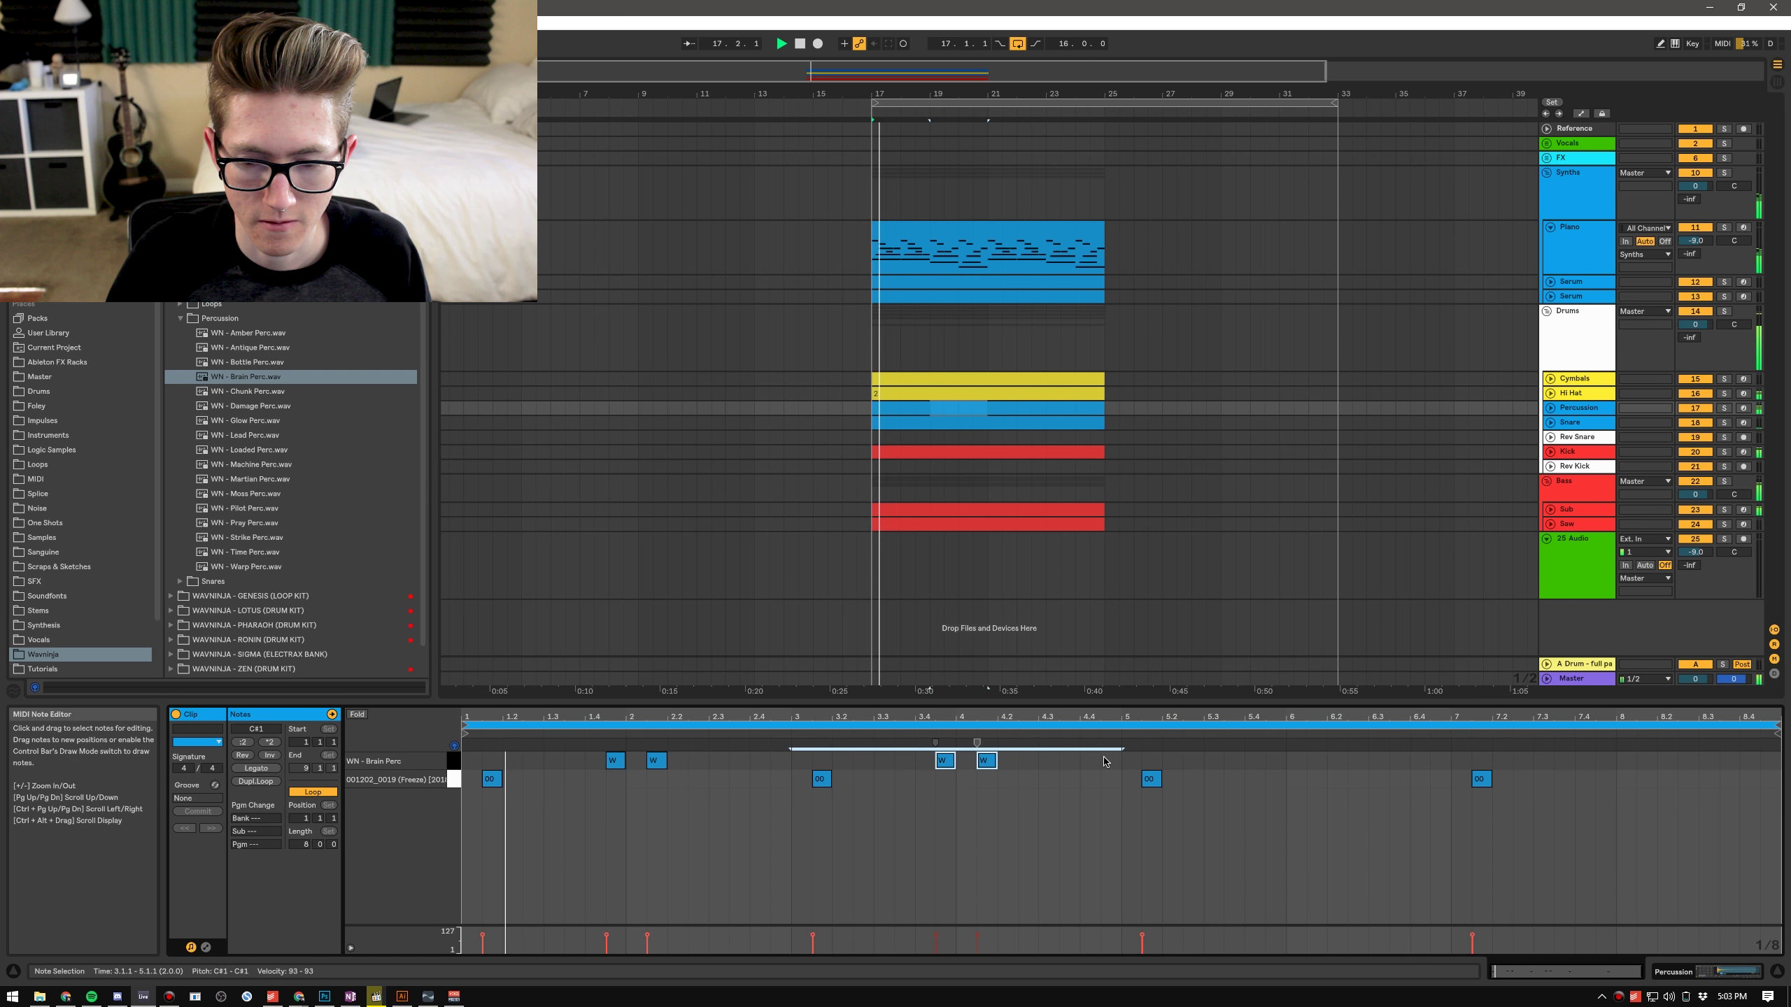
# Step: Add Brain Perc hits at 3.2.3 and 4.4.3, and duplicate the four-bar pattern to bar 5
pyautogui.doubleClick(801, 760)
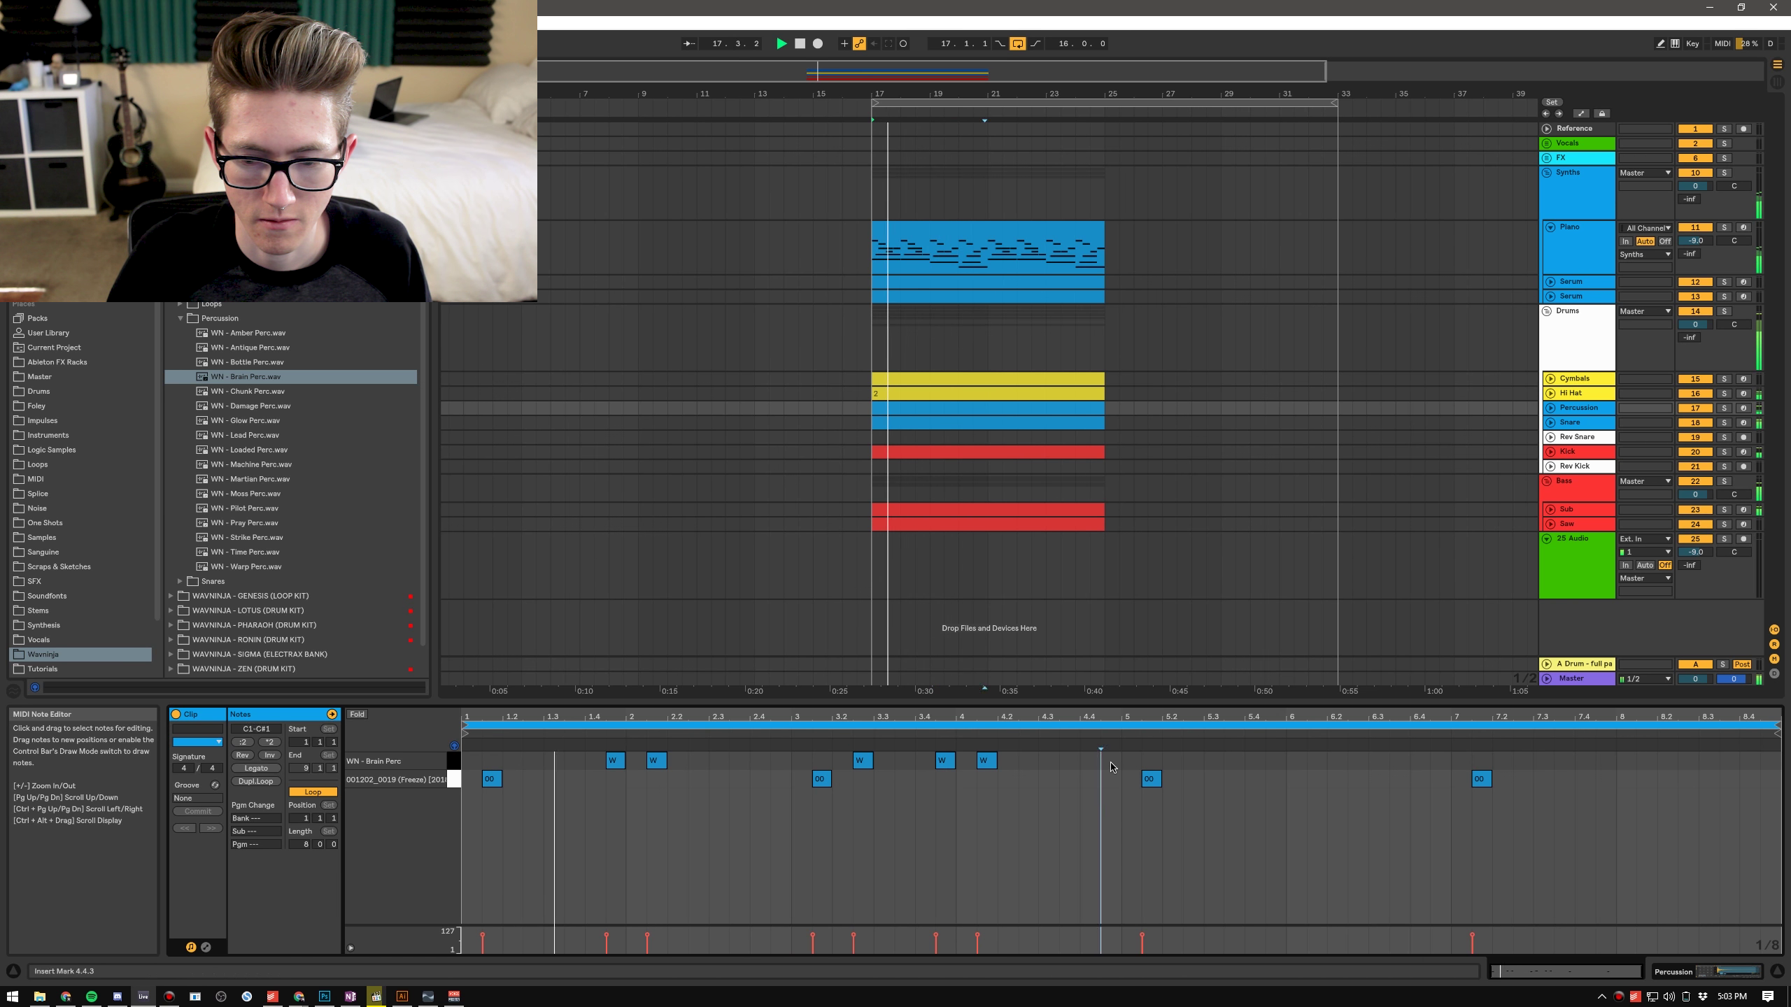
pyautogui.moveTo(491, 761); pyautogui.dragTo(1126, 766)
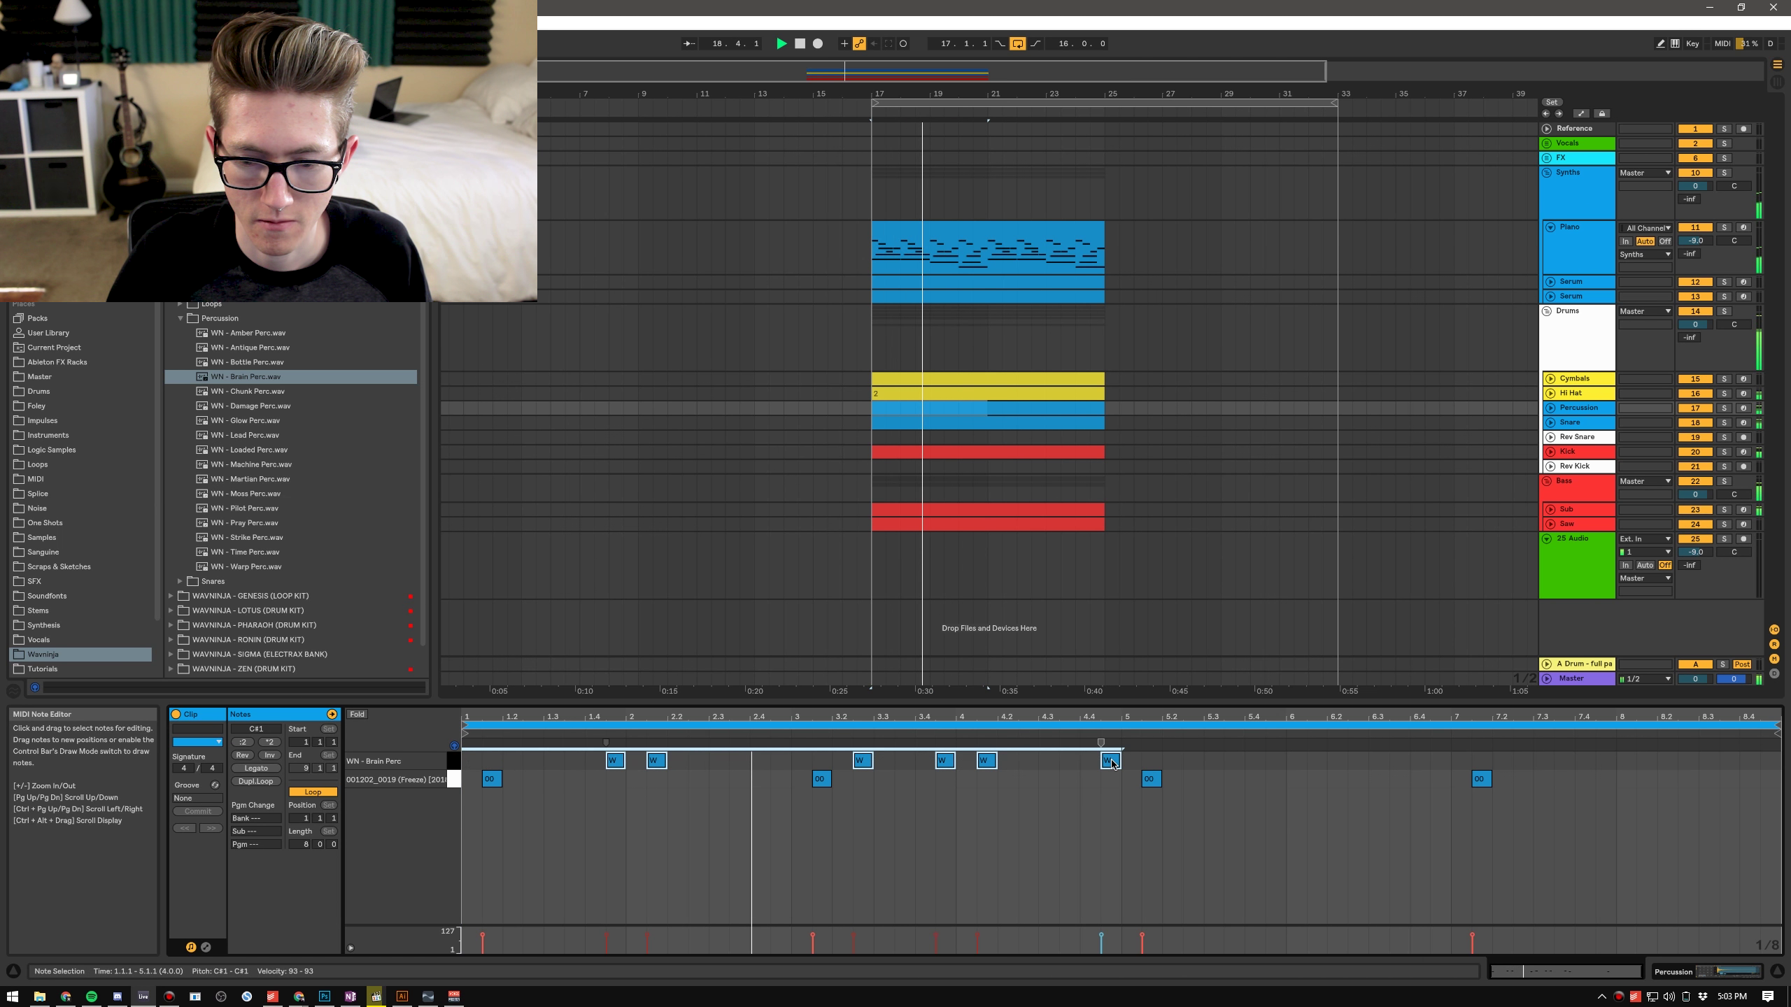
pyautogui.hotkey('ctrl', 'd')
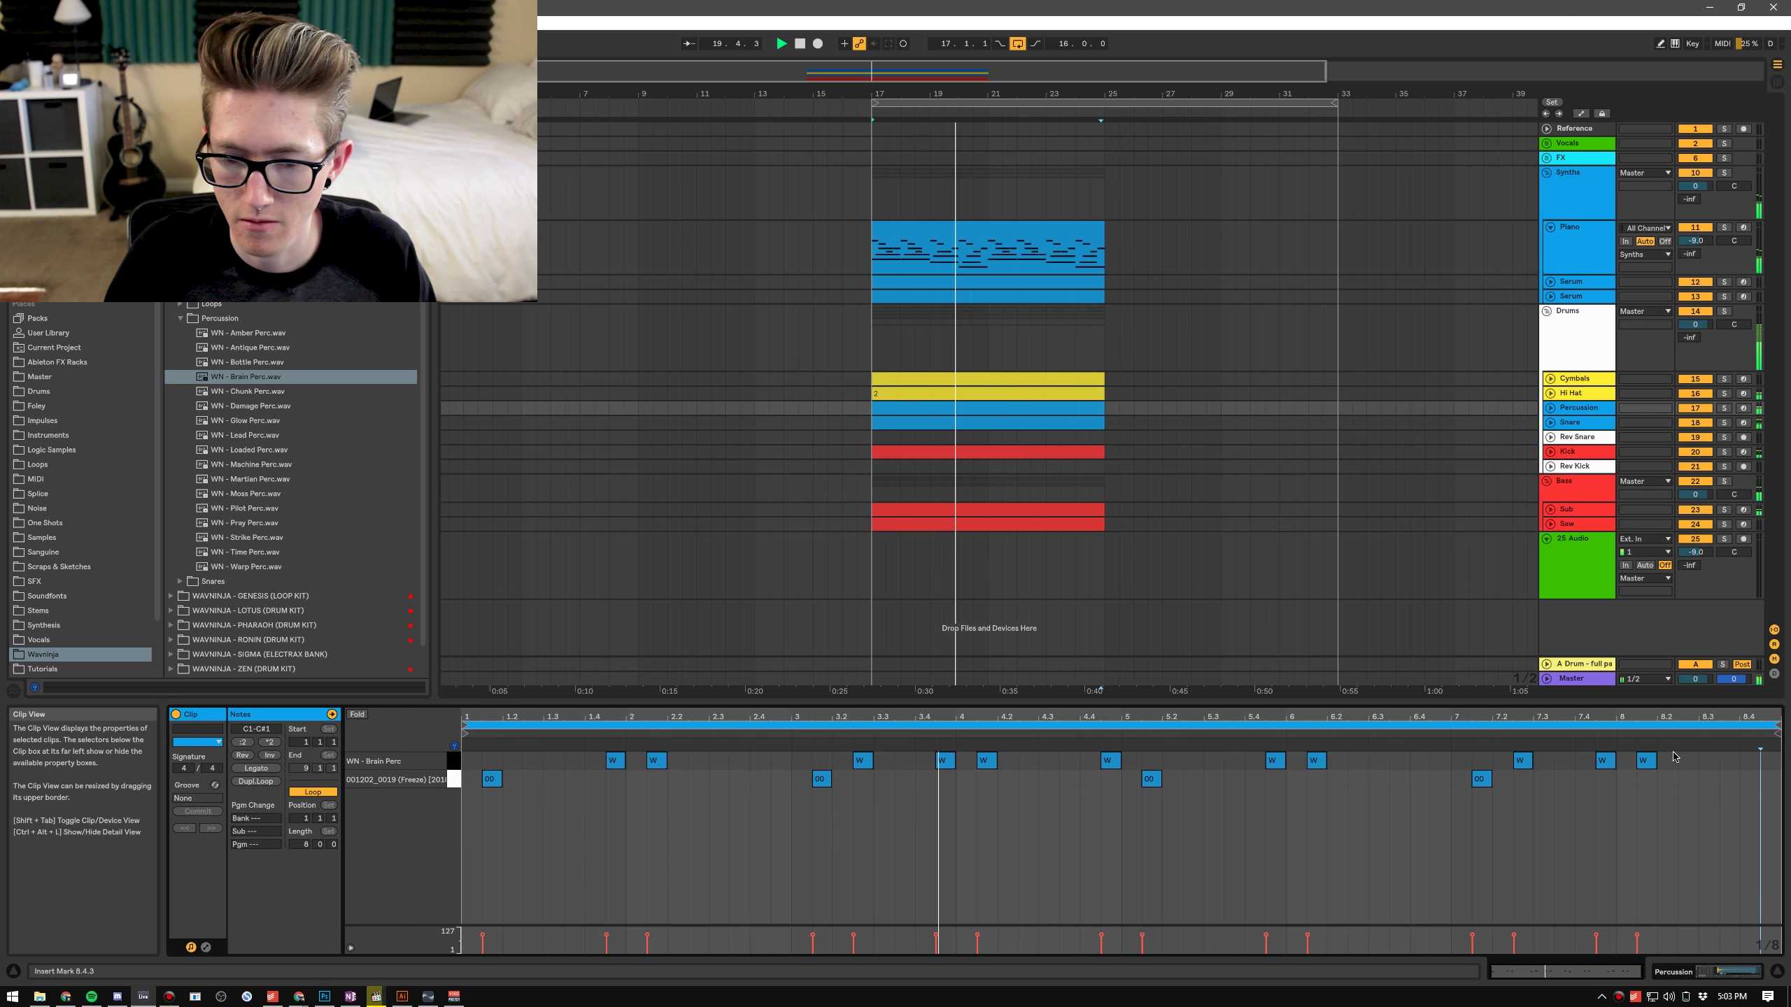
# Step: Delete the Brain Perc hits at 3.2.3 and 7.2.3 from the Percussion clip
pyautogui.click(861, 762)
pyautogui.press('Delete')
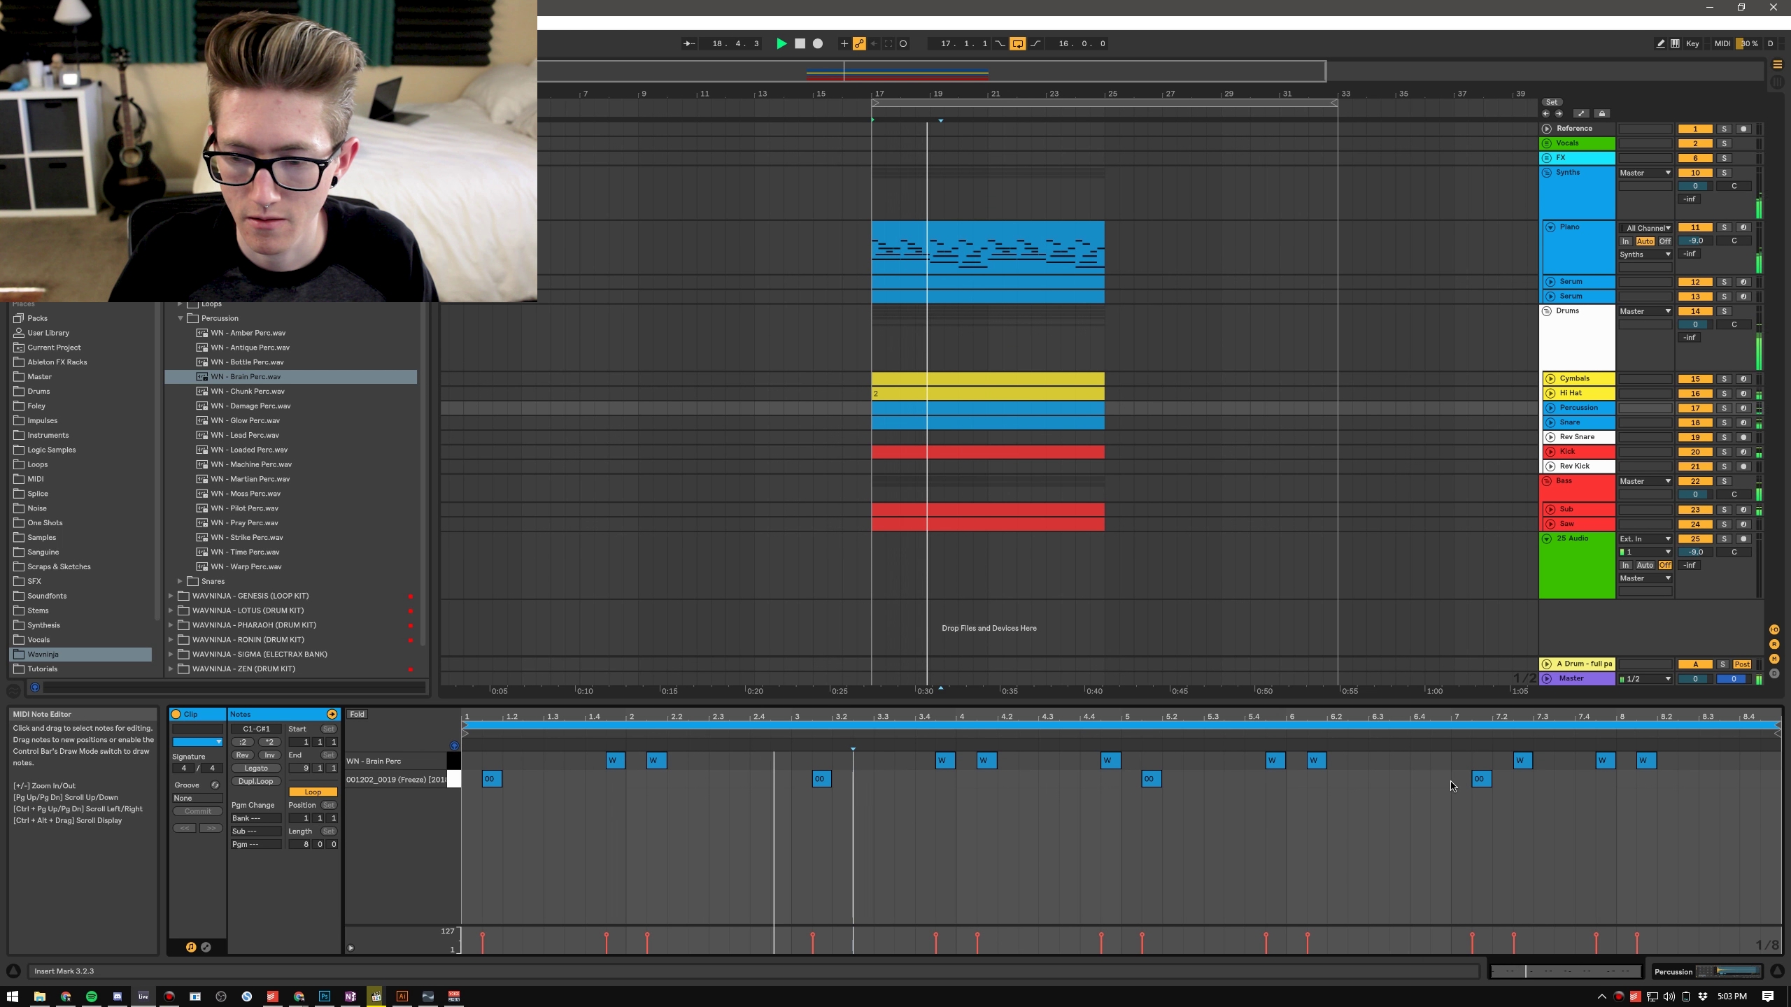
pyautogui.click(1521, 756)
pyautogui.press('Delete')
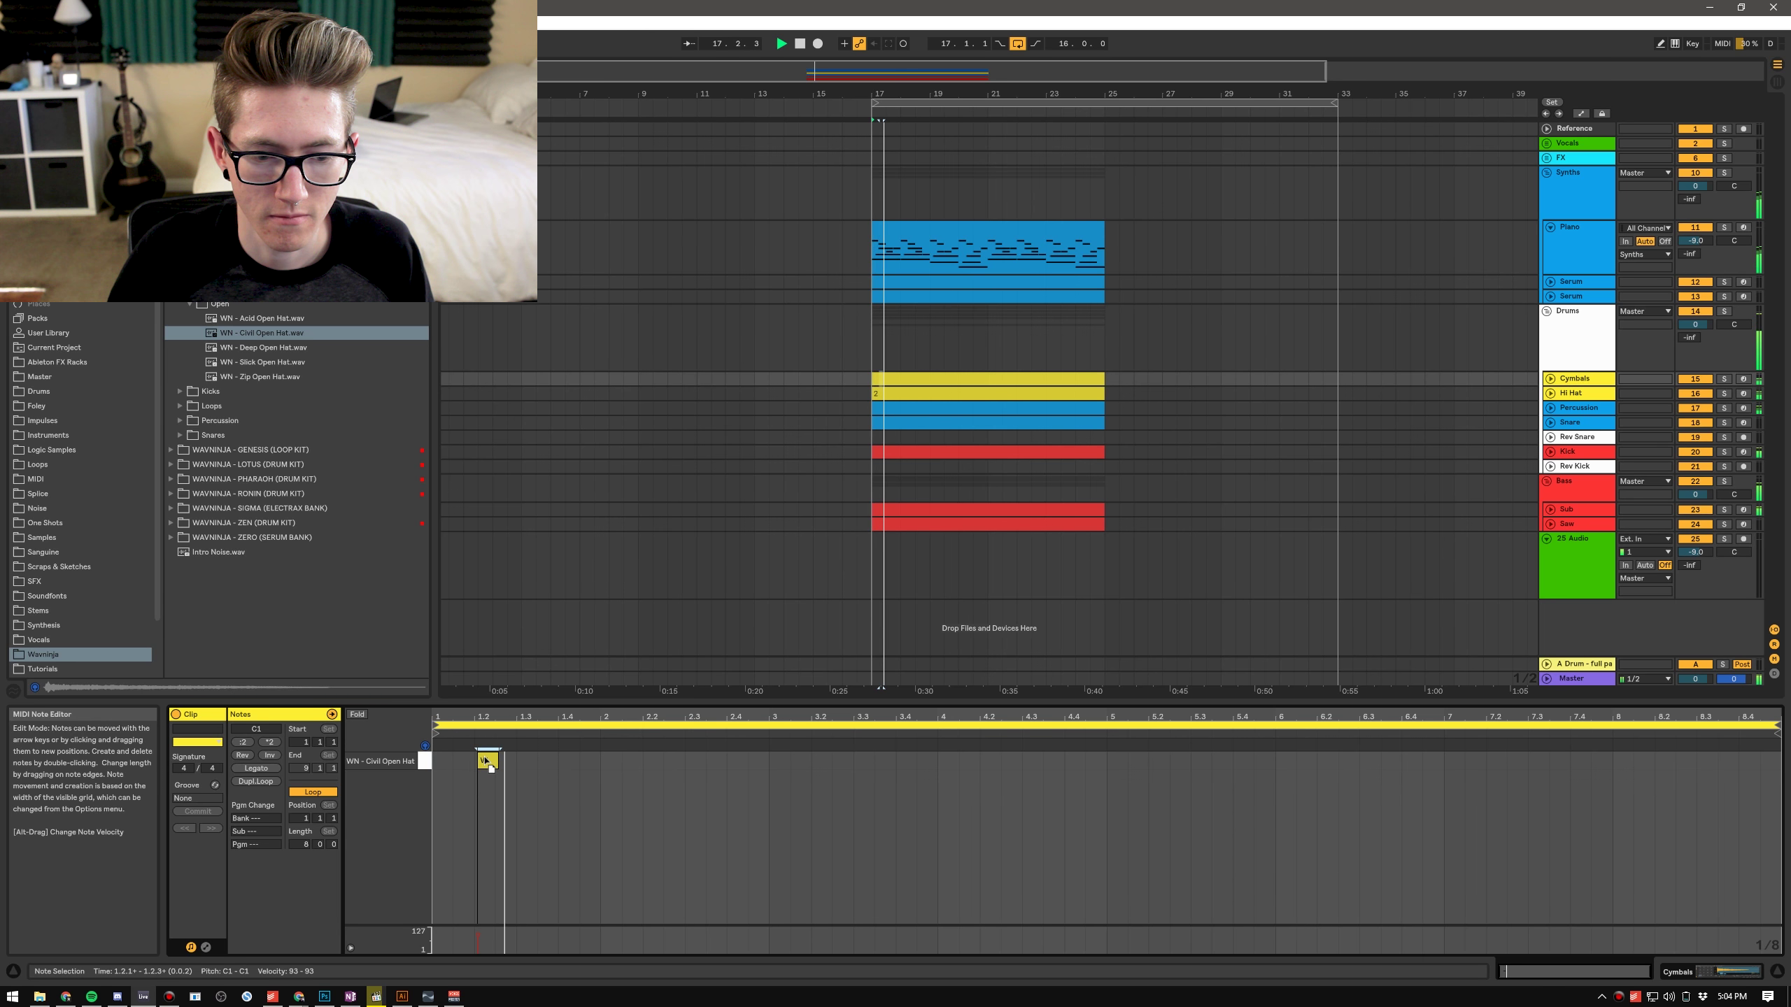
# Step: Lengthen the Civil Open Hat hit at 1.2 in the Cymbals clip to one beat and duplicate it three times along the clip
pyautogui.press('space')
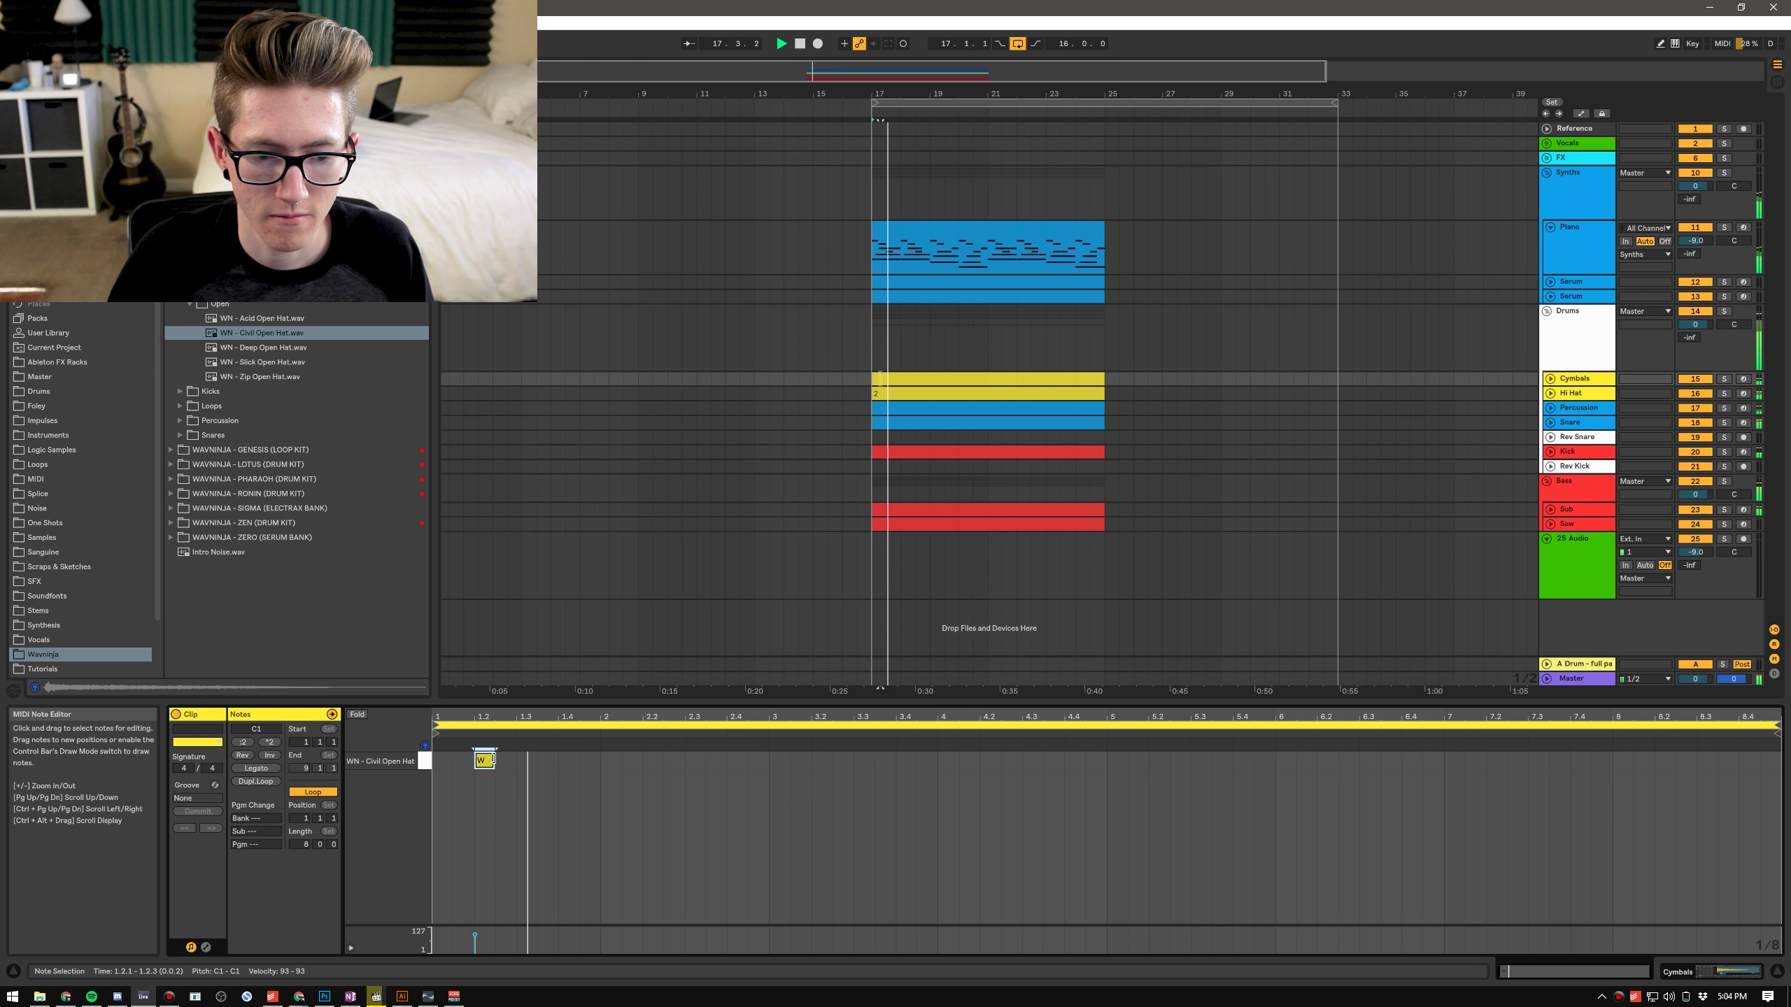
pyautogui.moveTo(493, 761); pyautogui.dragTo(516, 761)
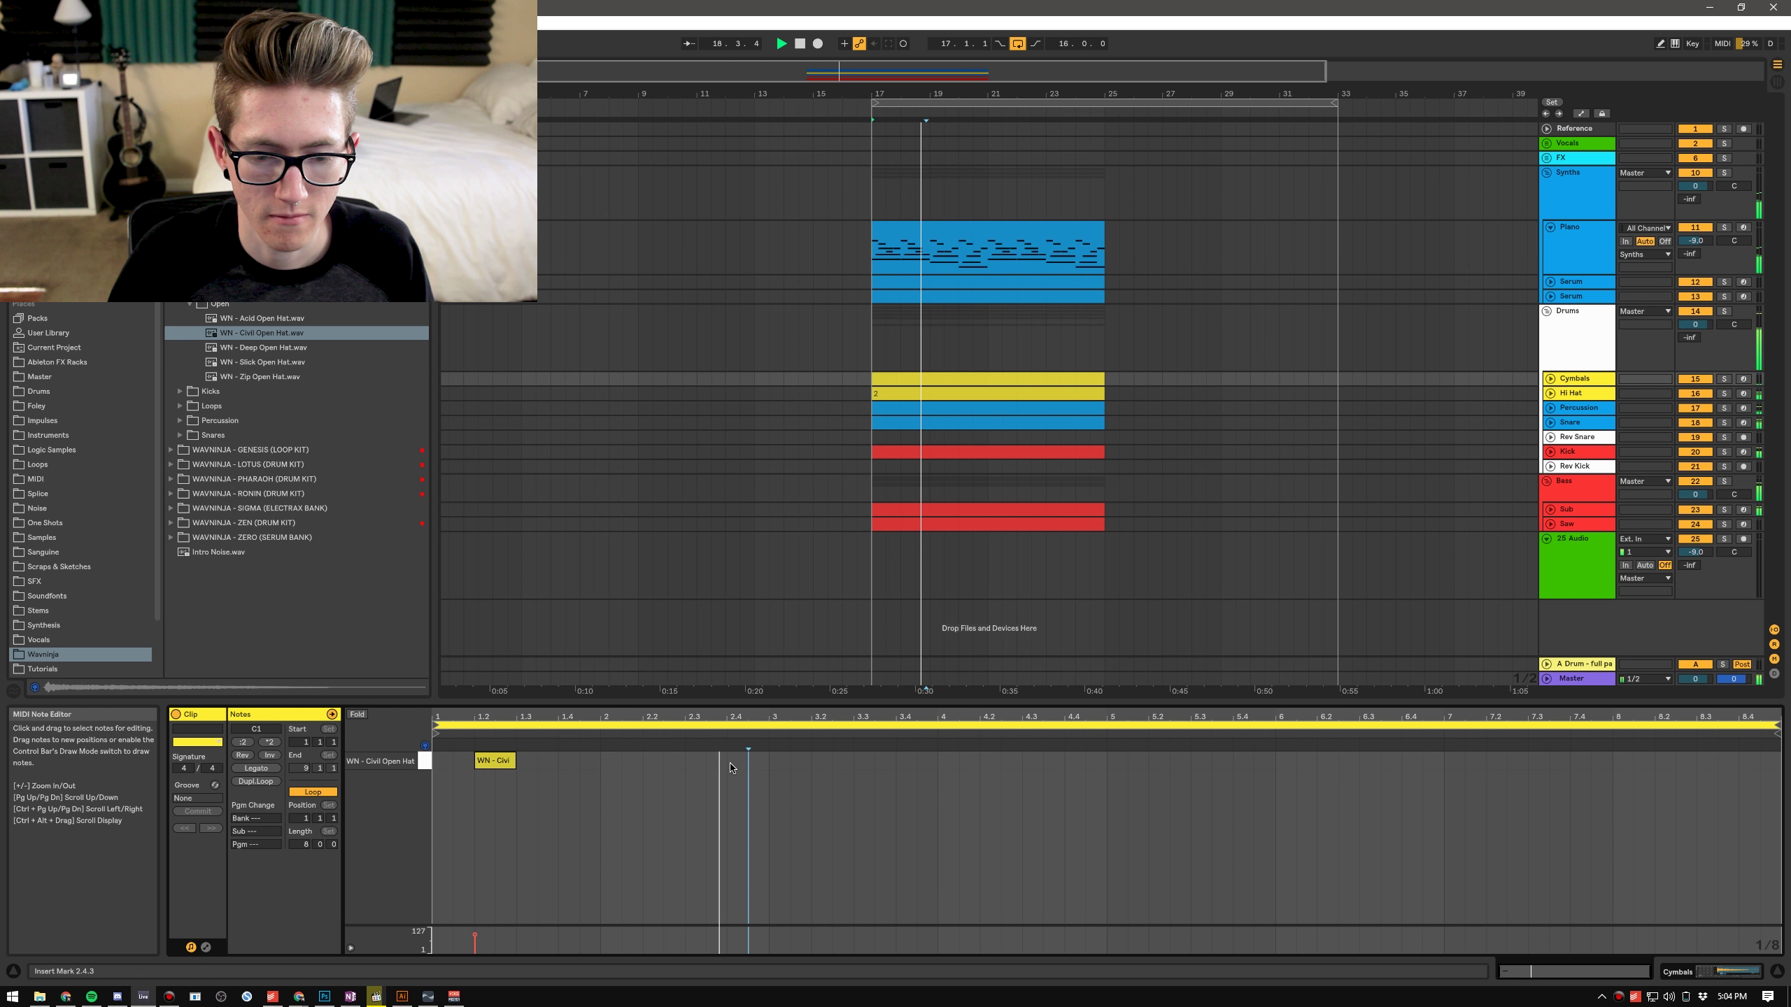
pyautogui.hotkey('ctrl', 'd')
pyautogui.hotkey('ctrl', 'd')
pyautogui.hotkey('ctrl', 'd')
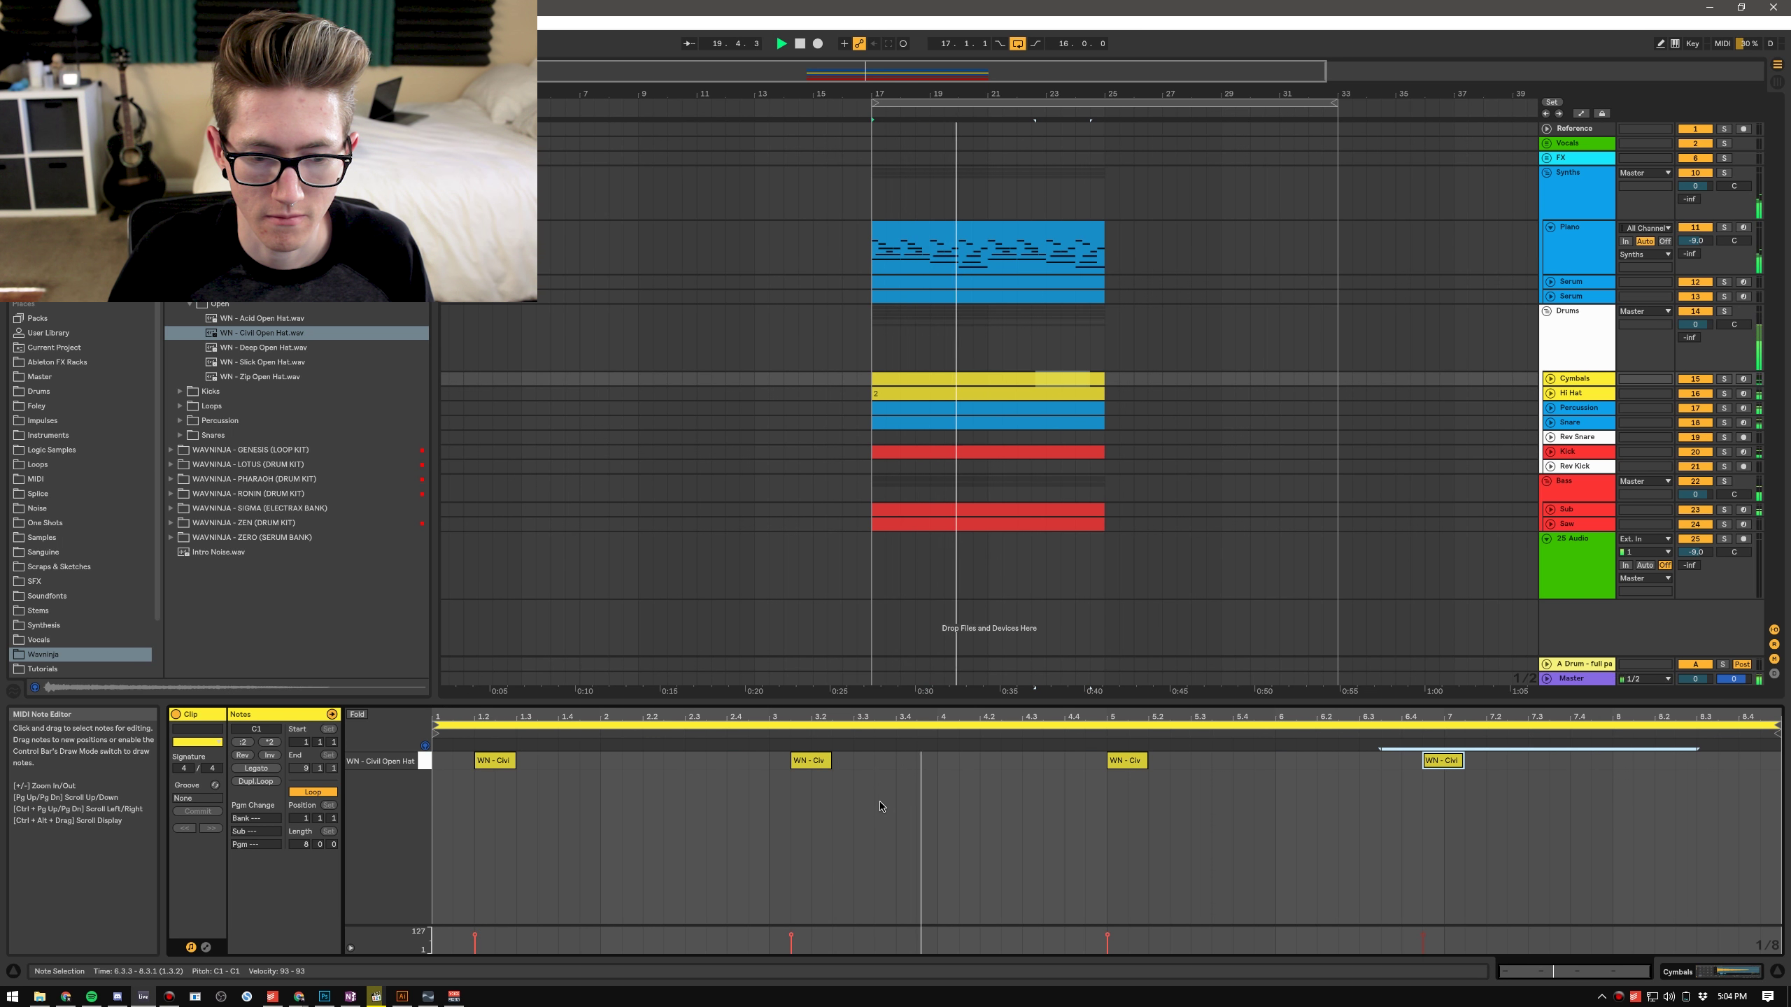
# Step: Move the three copied open hat hits to 3.2, 5.2 and 7.2, and show the Cymbals track's devices
pyautogui.moveTo(818, 762); pyautogui.dragTo(839, 766)
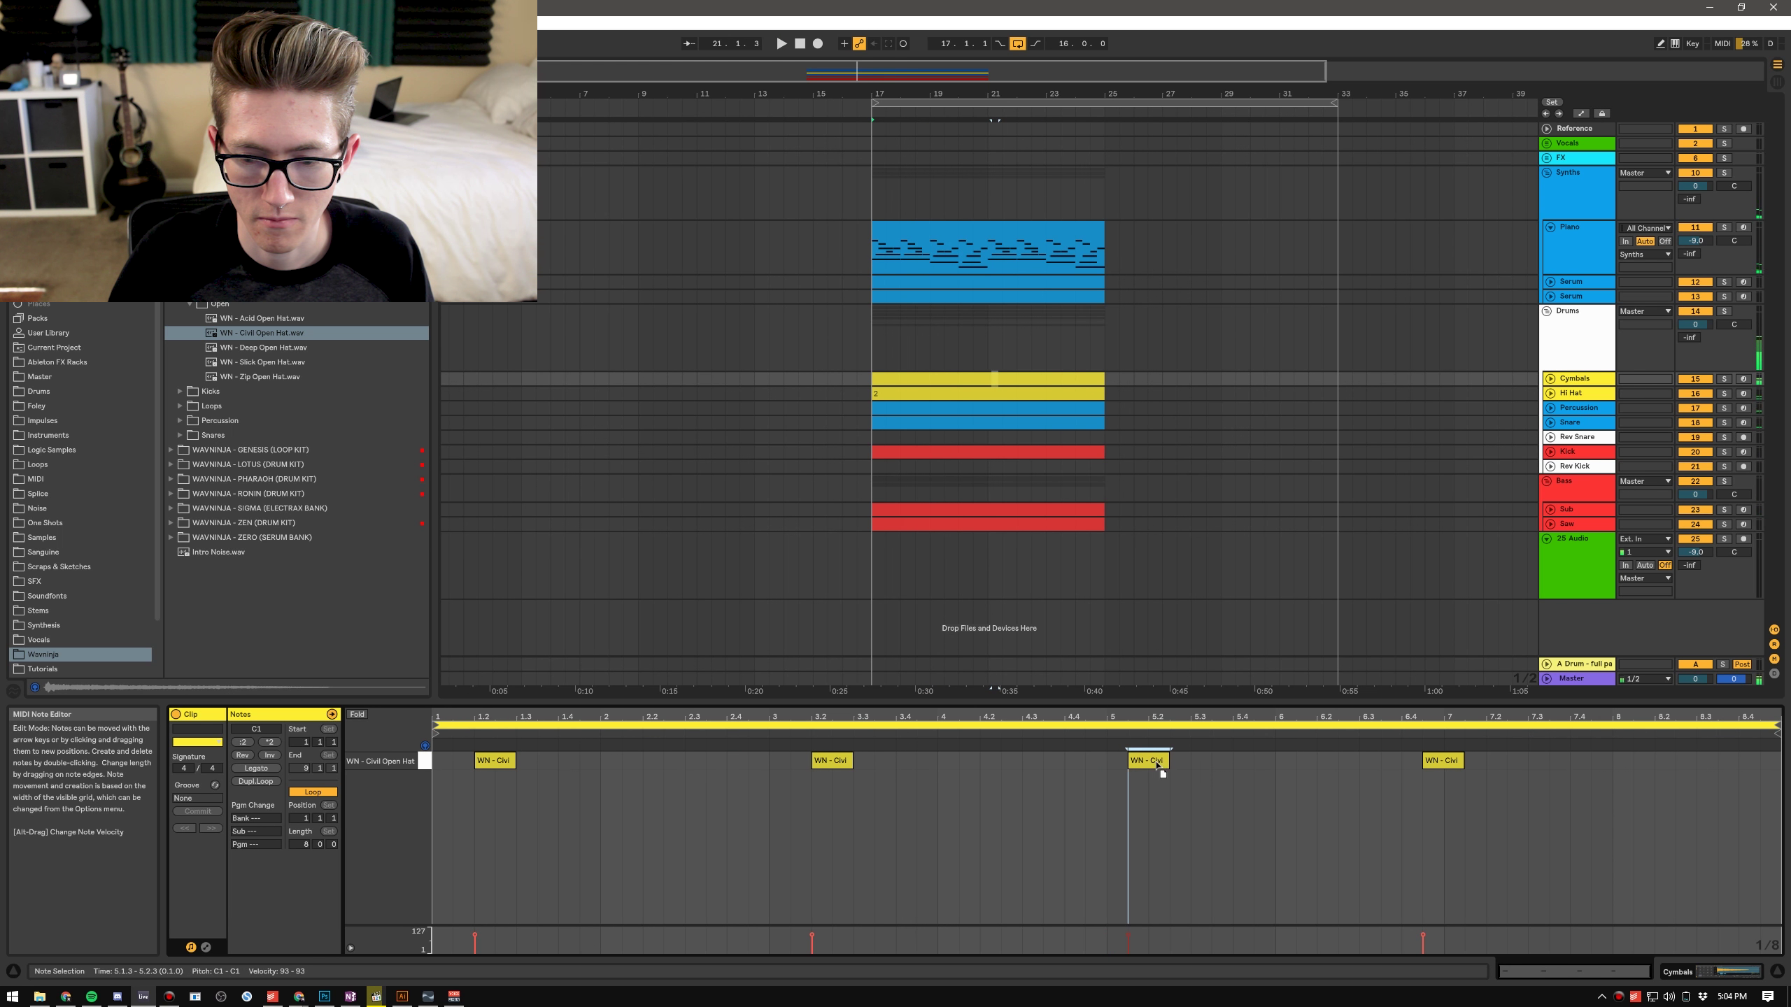
pyautogui.moveTo(1443, 762); pyautogui.dragTo(1507, 761)
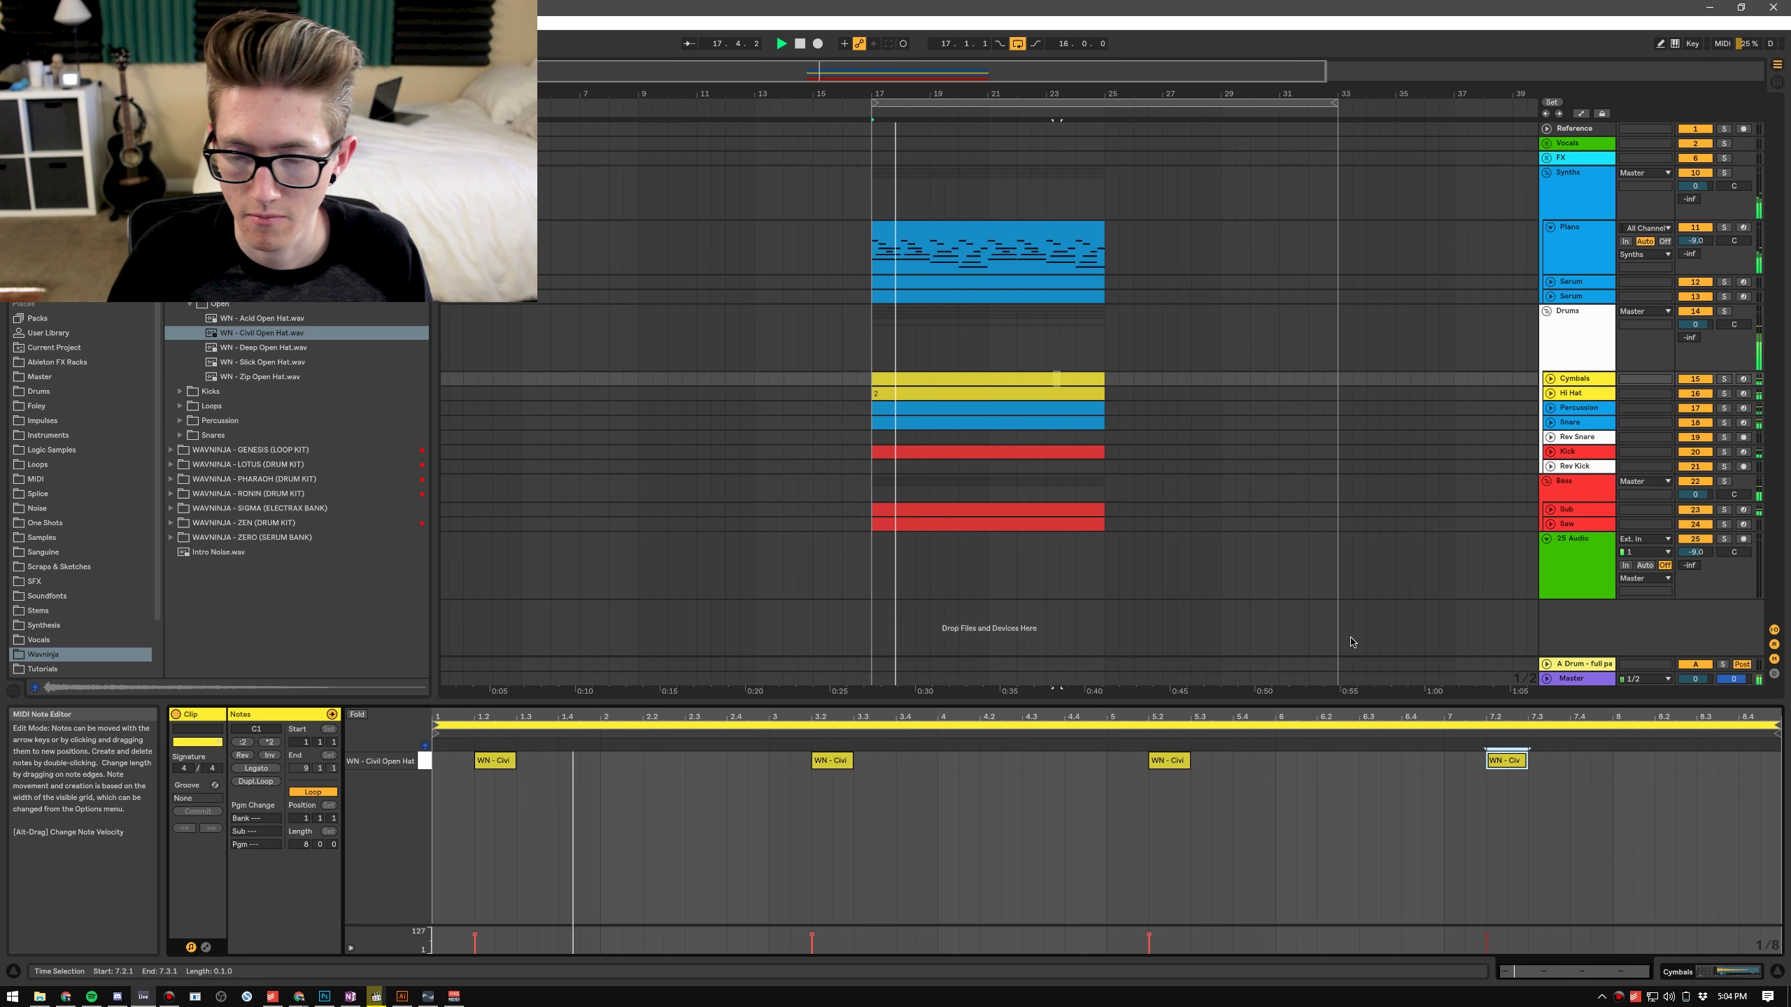
pyautogui.doubleClick(1568, 380)
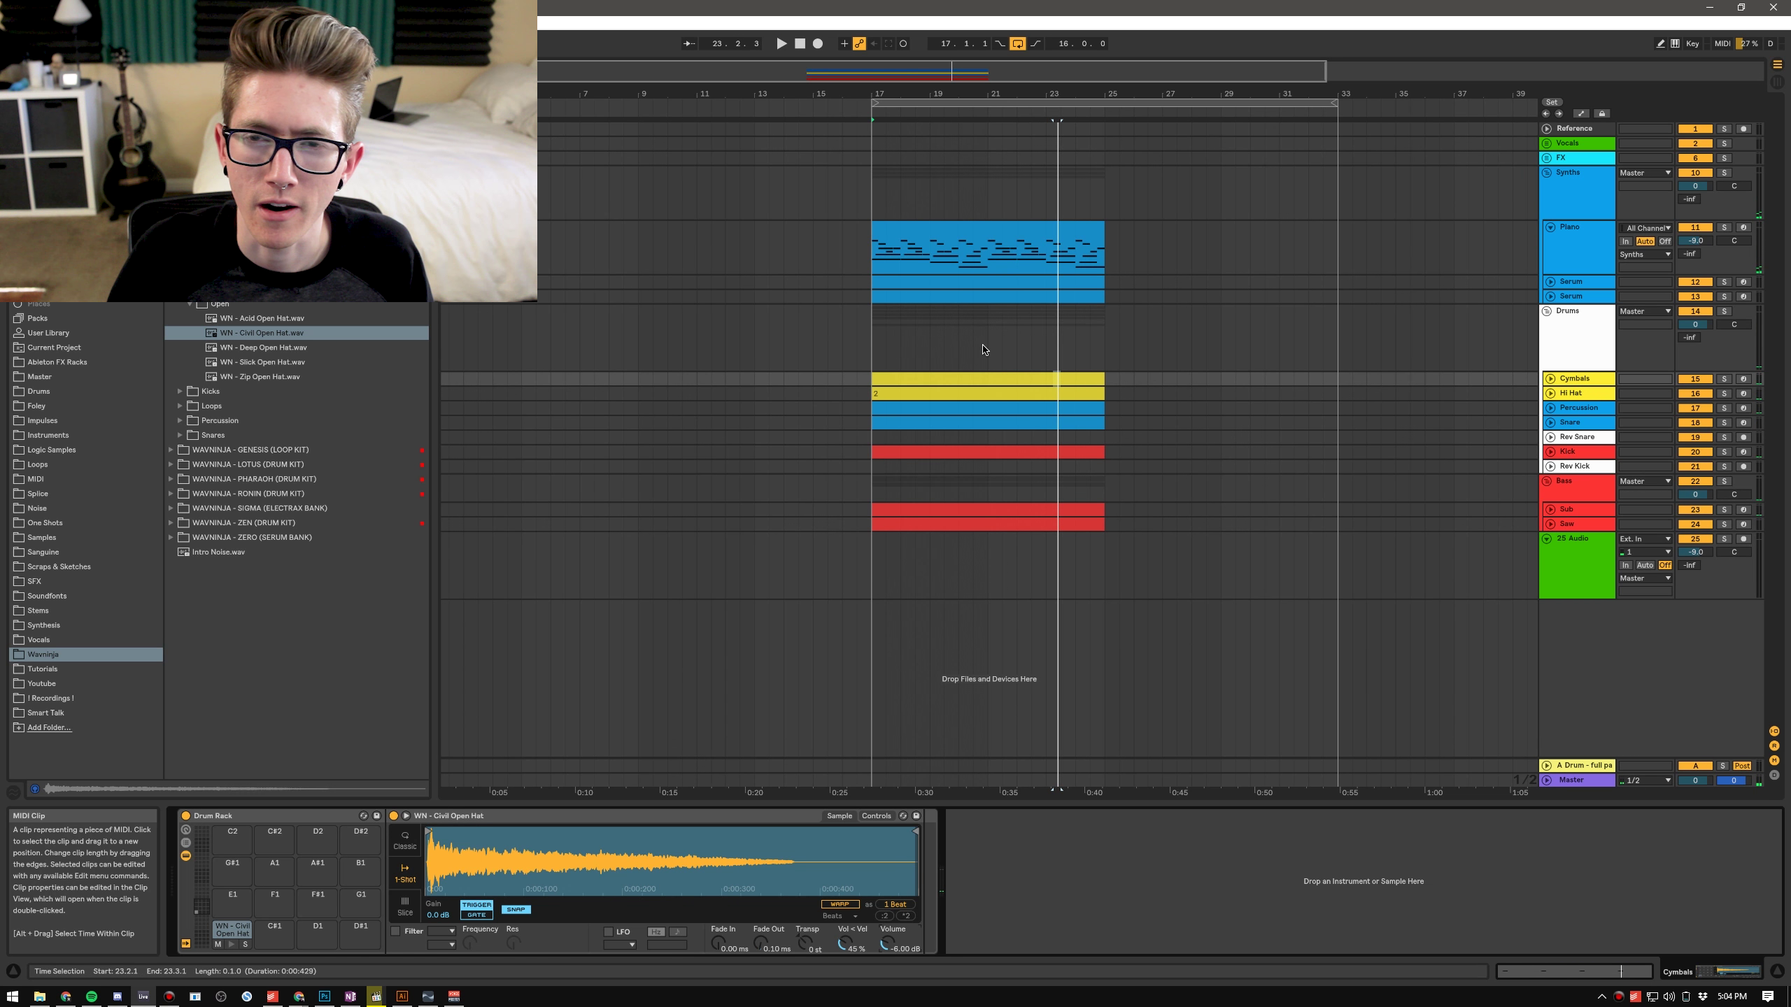
# Step: Show the audio effects in the browser
pyautogui.click(965, 242)
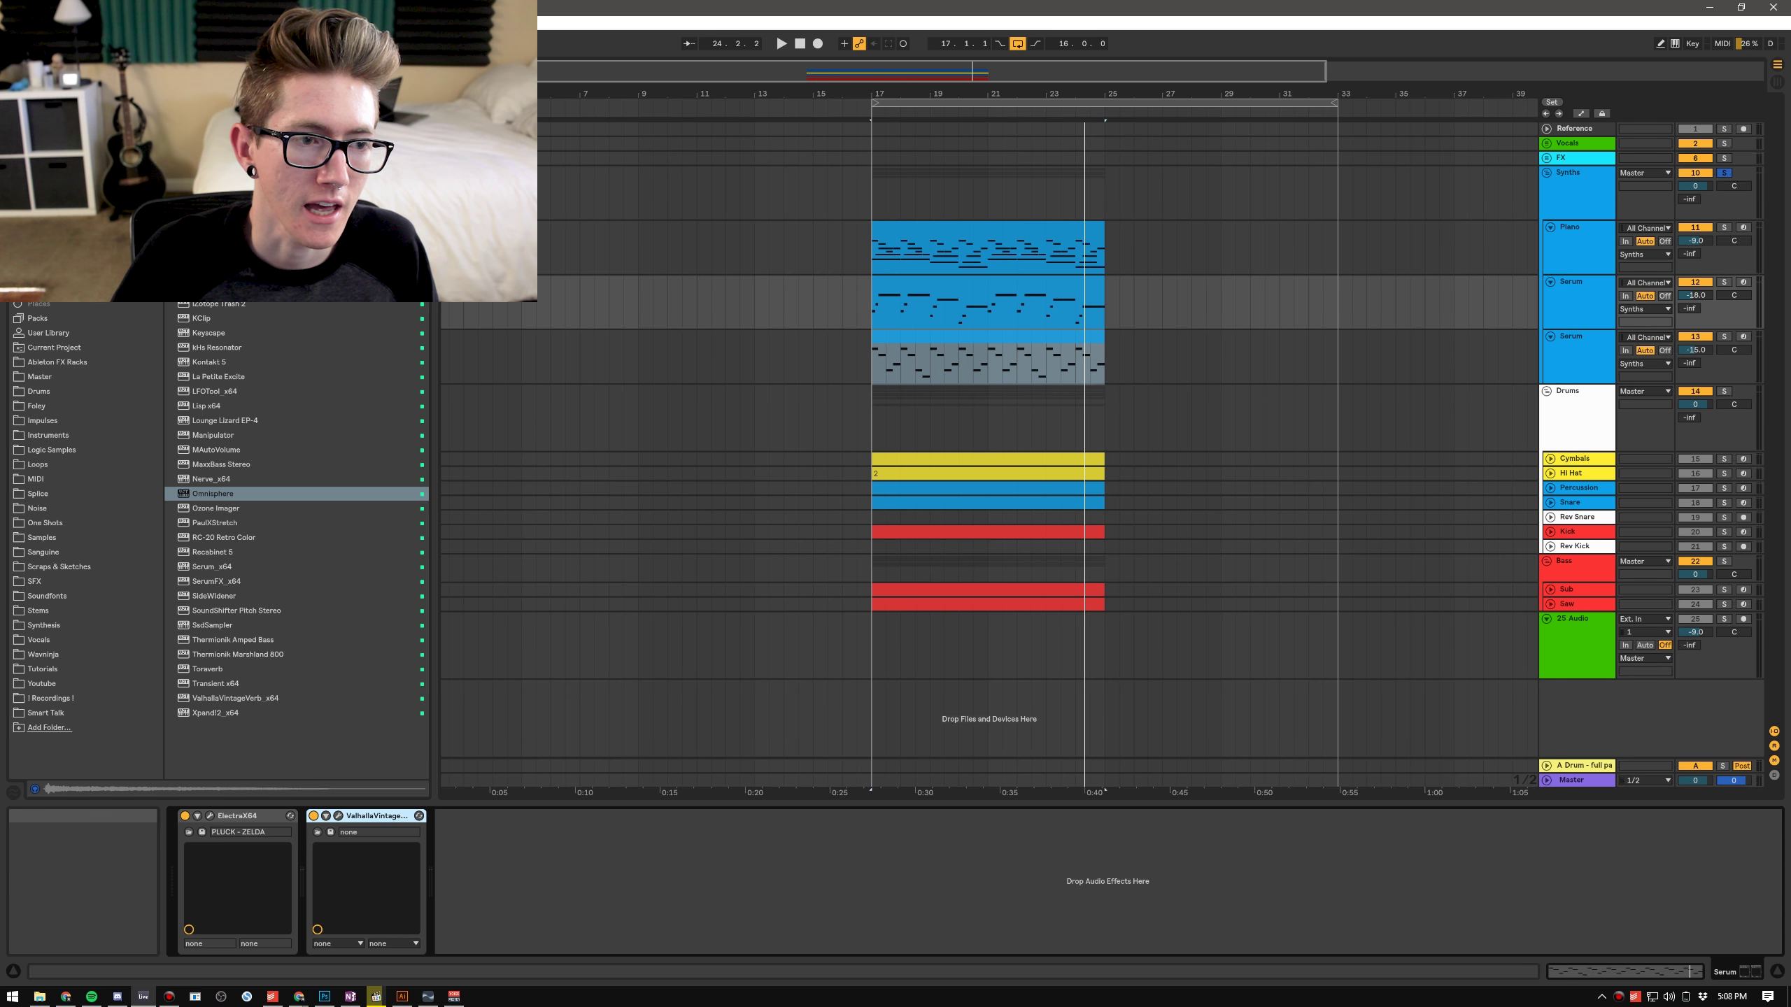
pyautogui.click(50, 113)
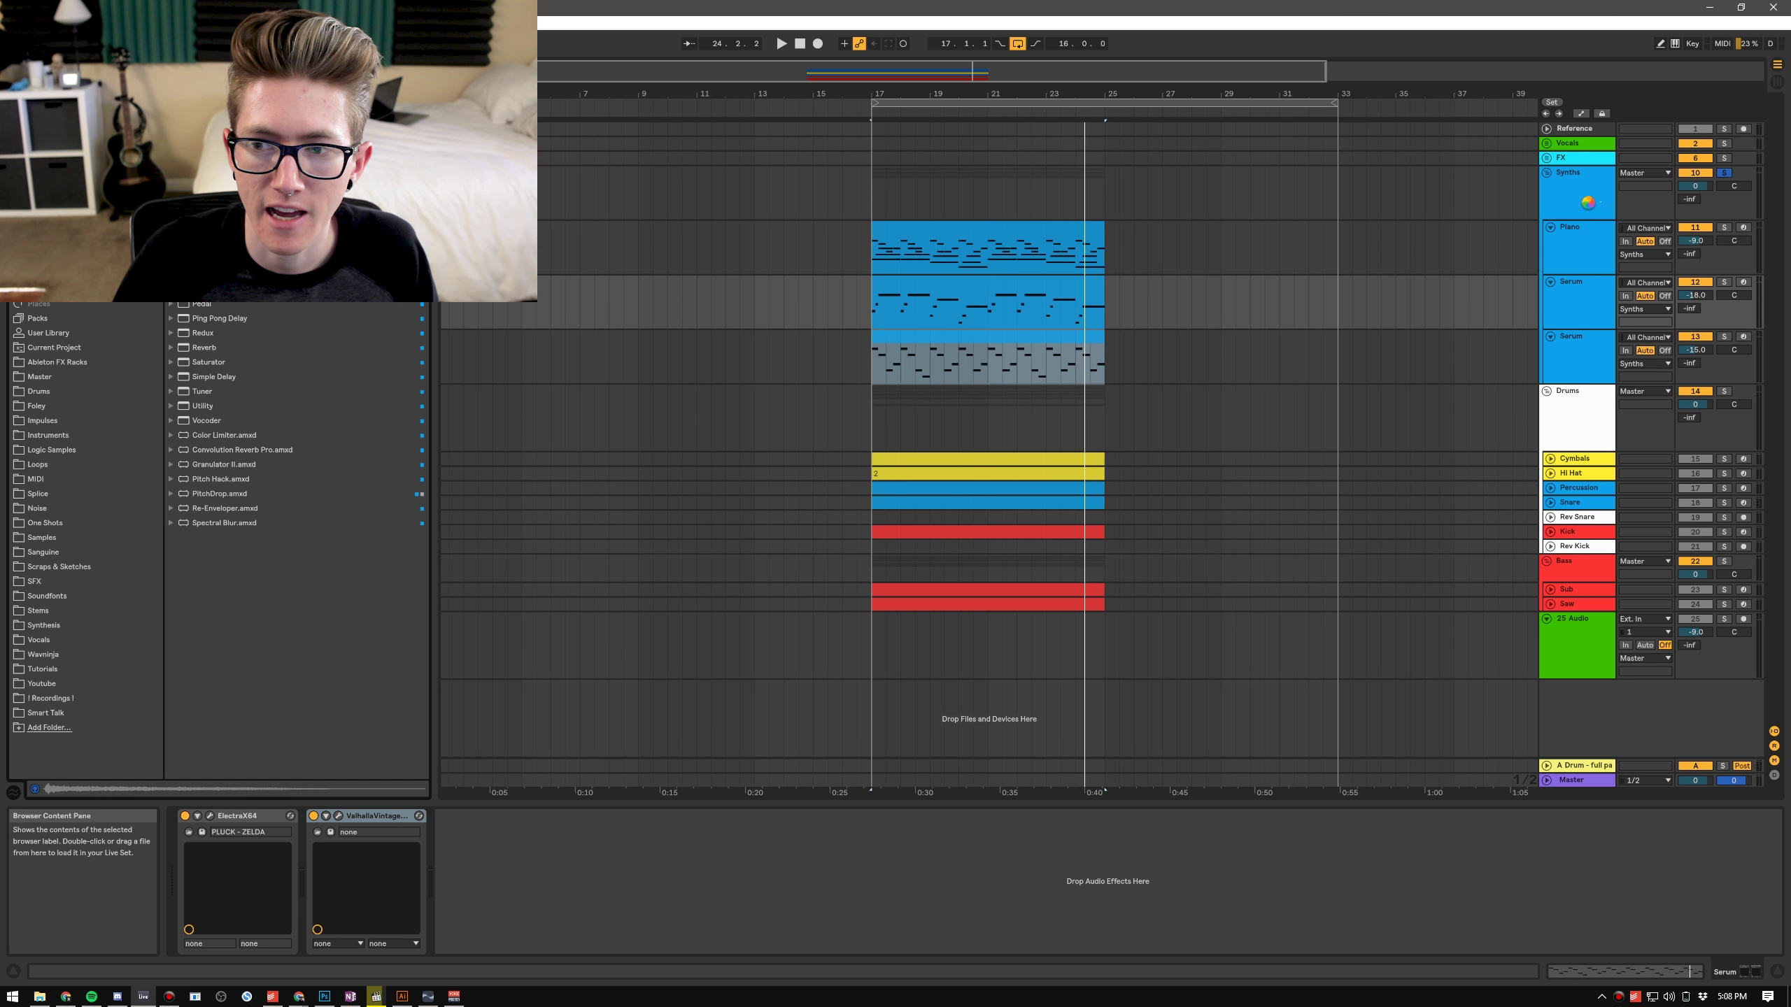
# Step: Turn off solo on the Synths group and play the full beat from 17.1.1
pyautogui.click(845, 194)
pyautogui.click(873, 422)
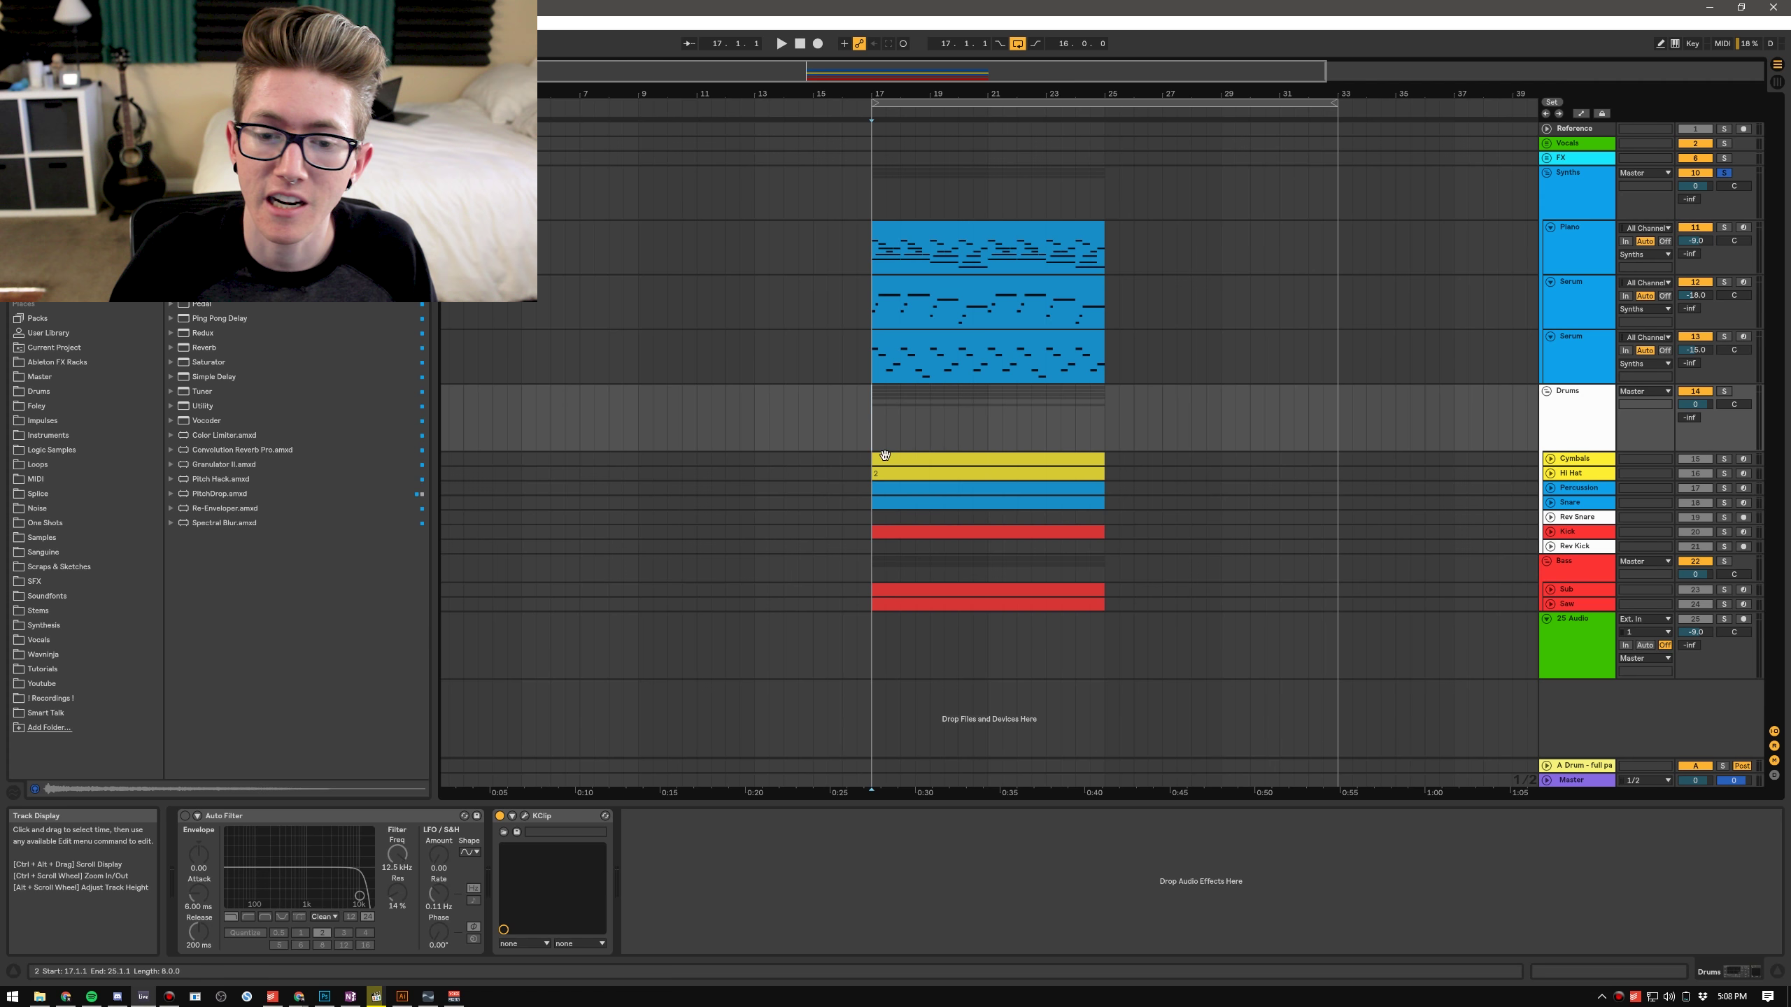
pyautogui.press('space')
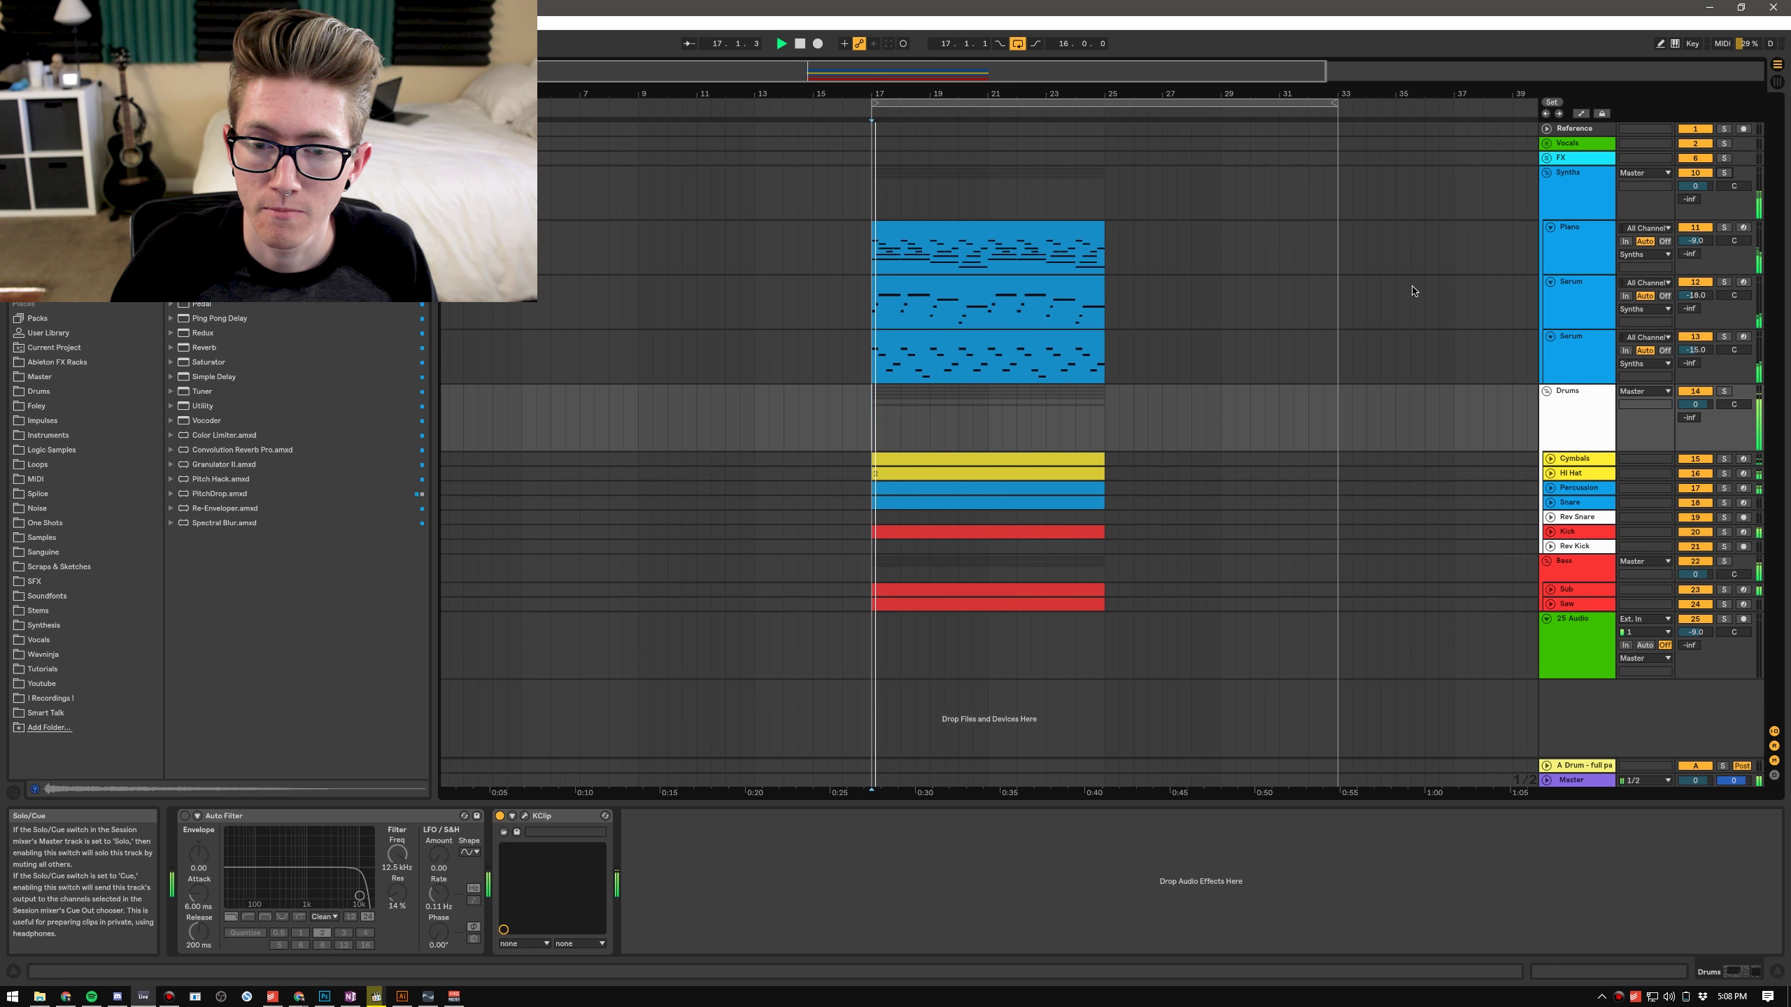